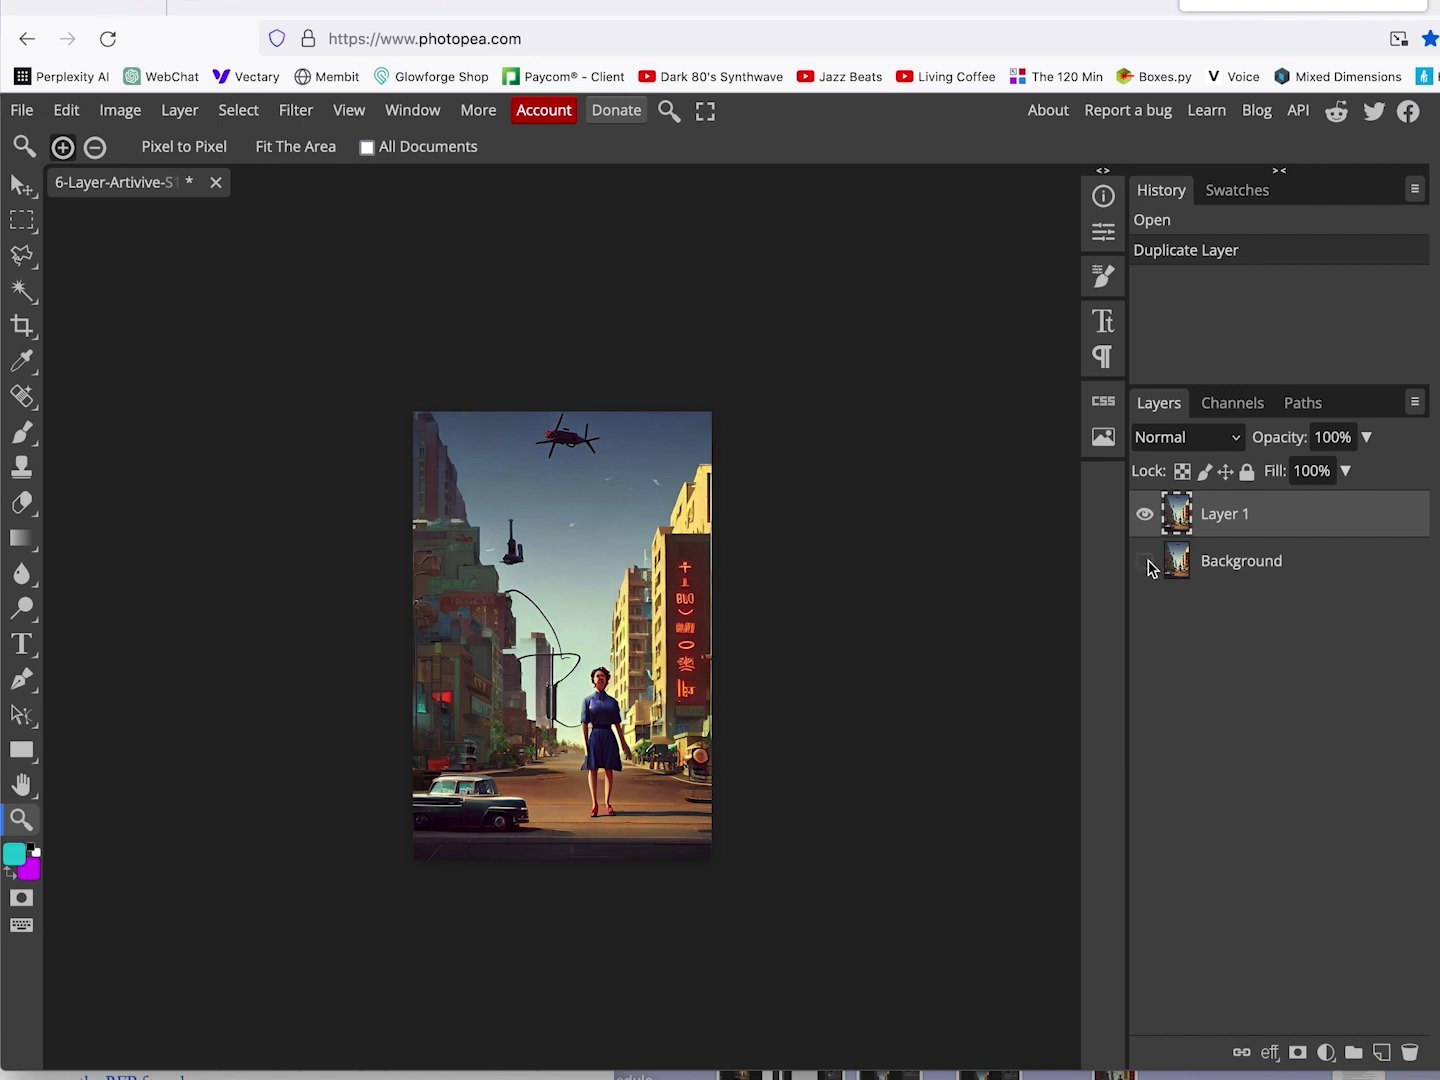
Erase the sky, the left-hand buildings and the car from Layer 1 with a 364 px eraser at 100% hardness.
click(604, 580)
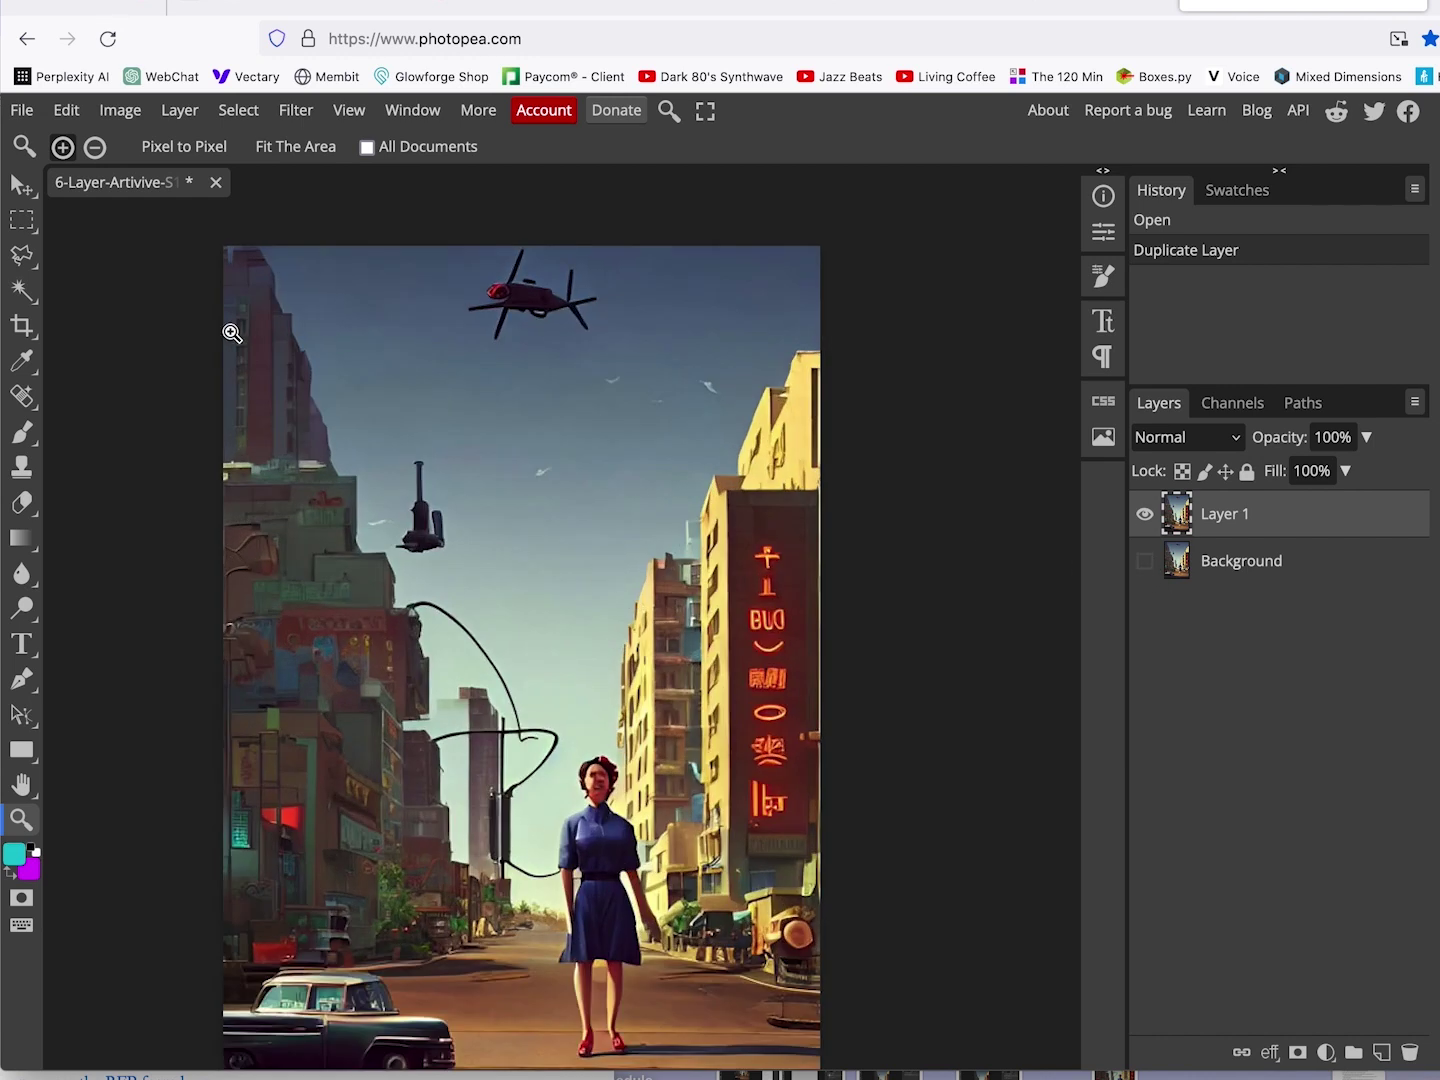
click(23, 503)
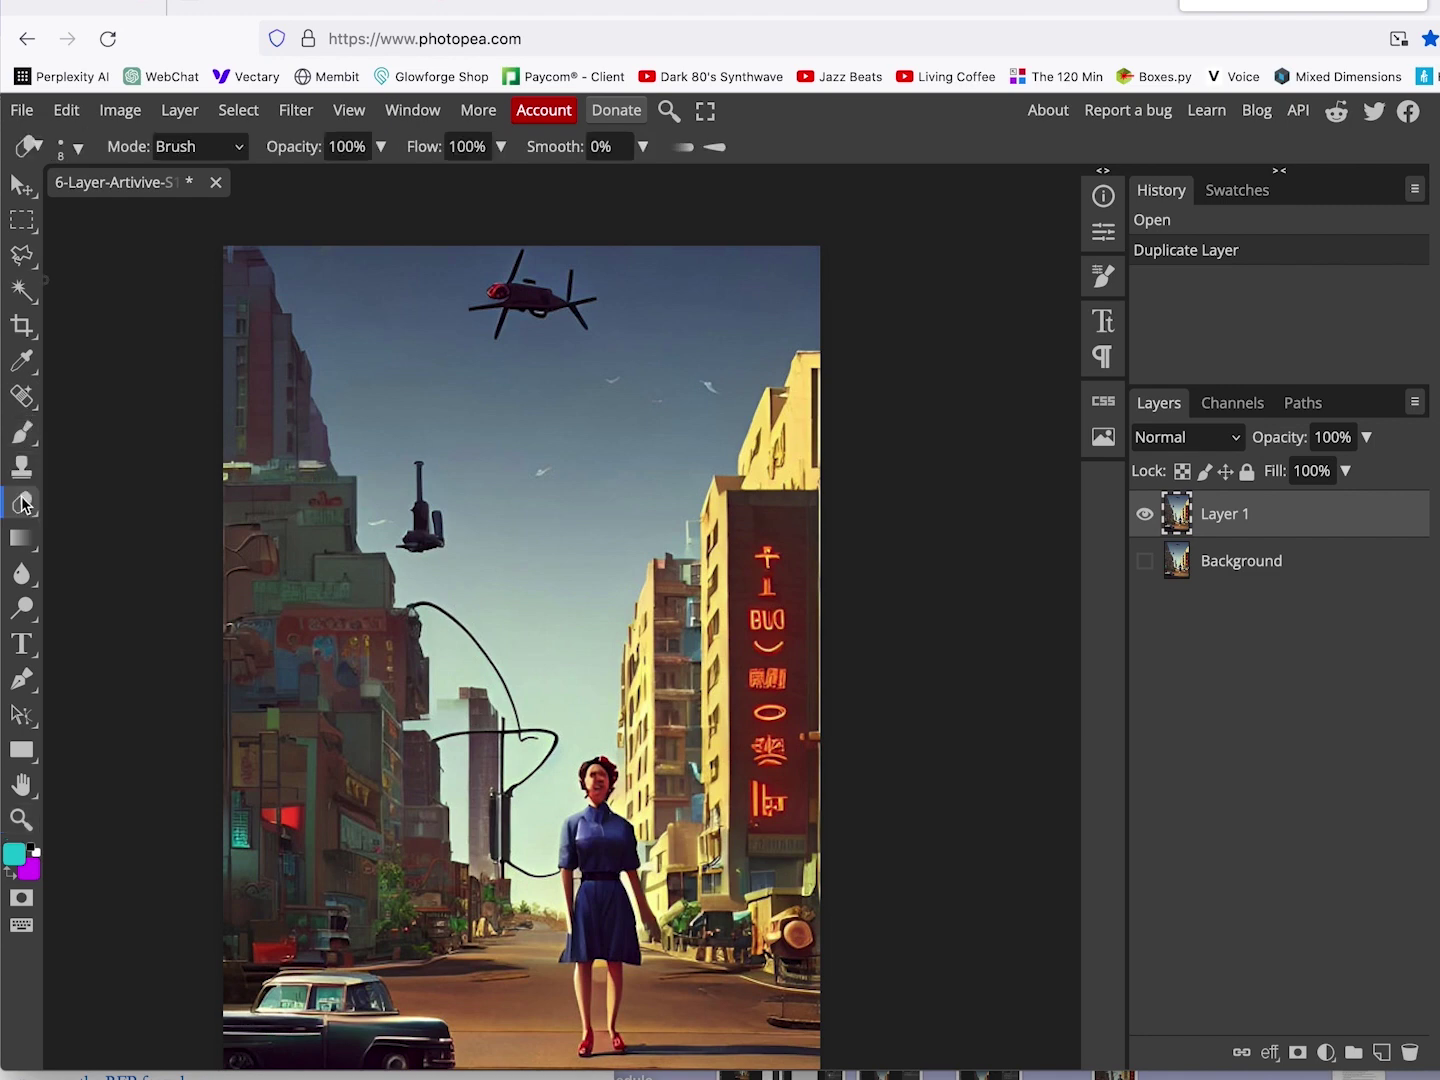
click(78, 148)
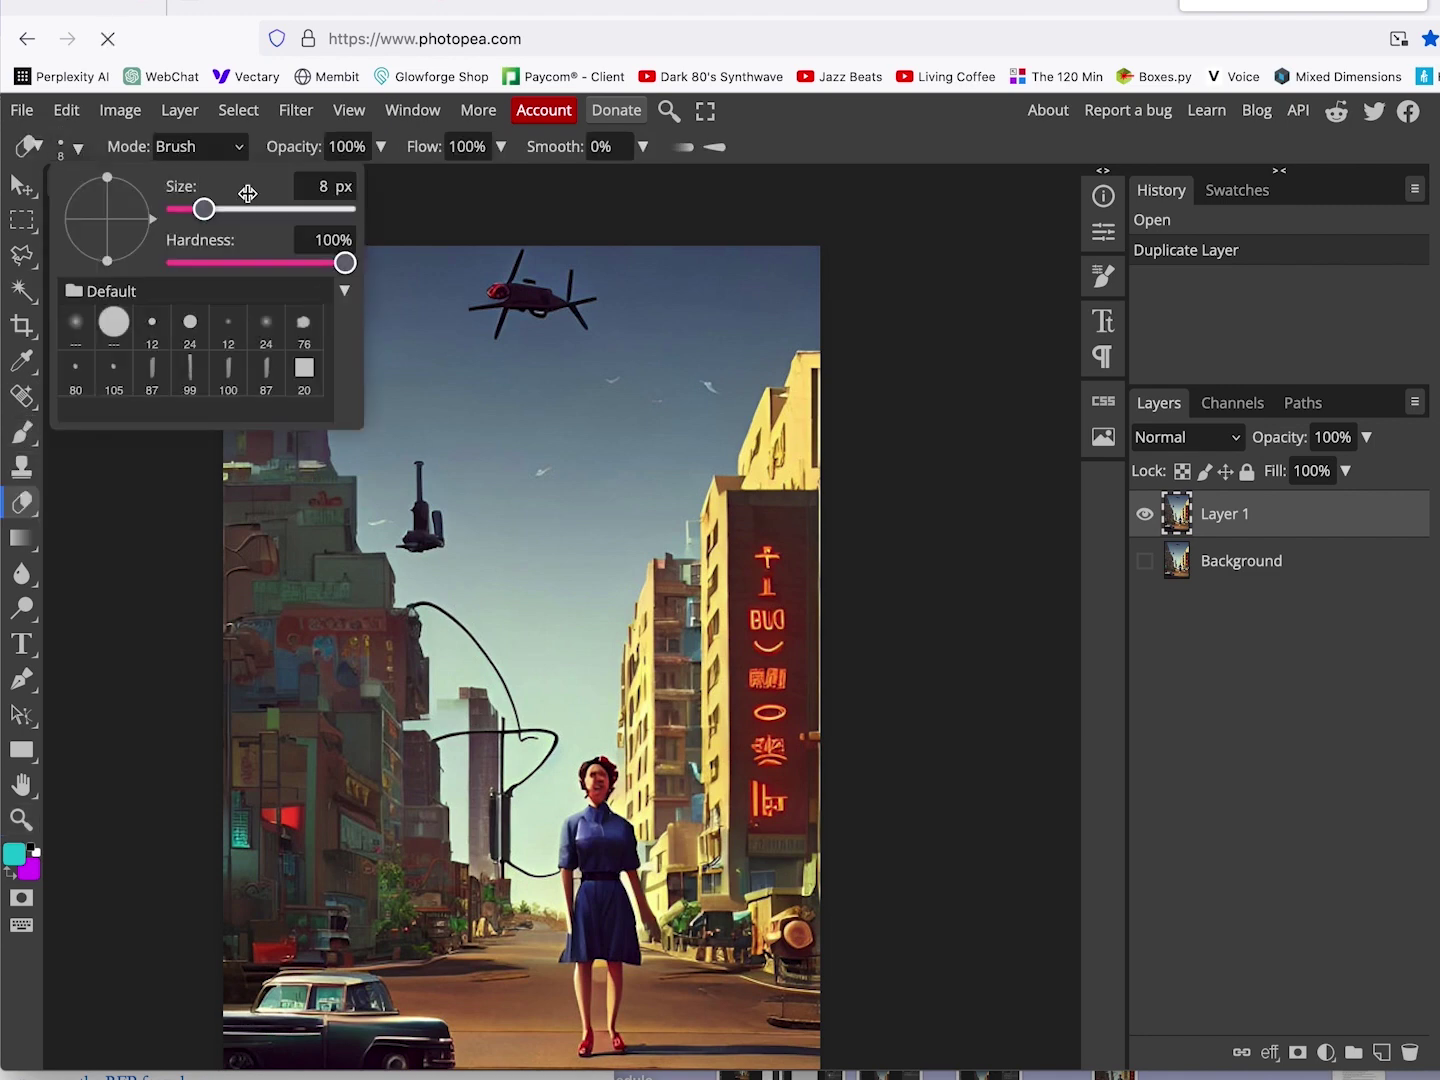
drag(257, 210, 293, 210)
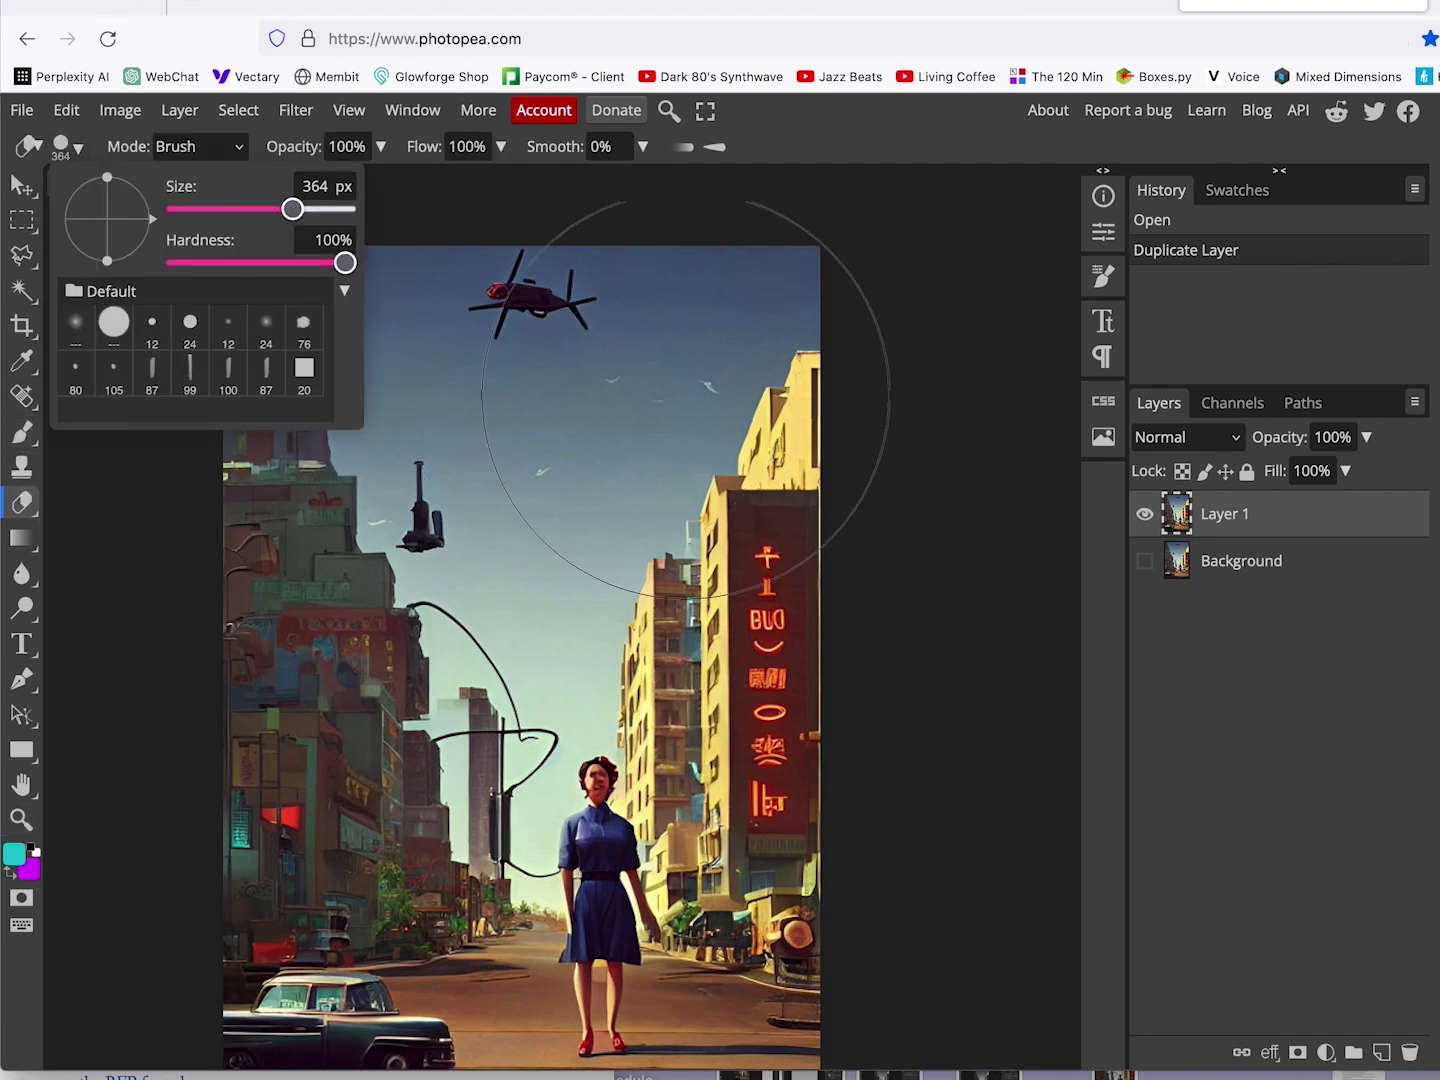
click(688, 399)
mouse_move(698, 406)
mouse_down()
mouse_move(302, 382)
mouse_move(279, 646)
mouse_move(396, 481)
mouse_move(316, 640)
mouse_move(354, 975)
mouse_up()
scroll(281, 647, down, 2)
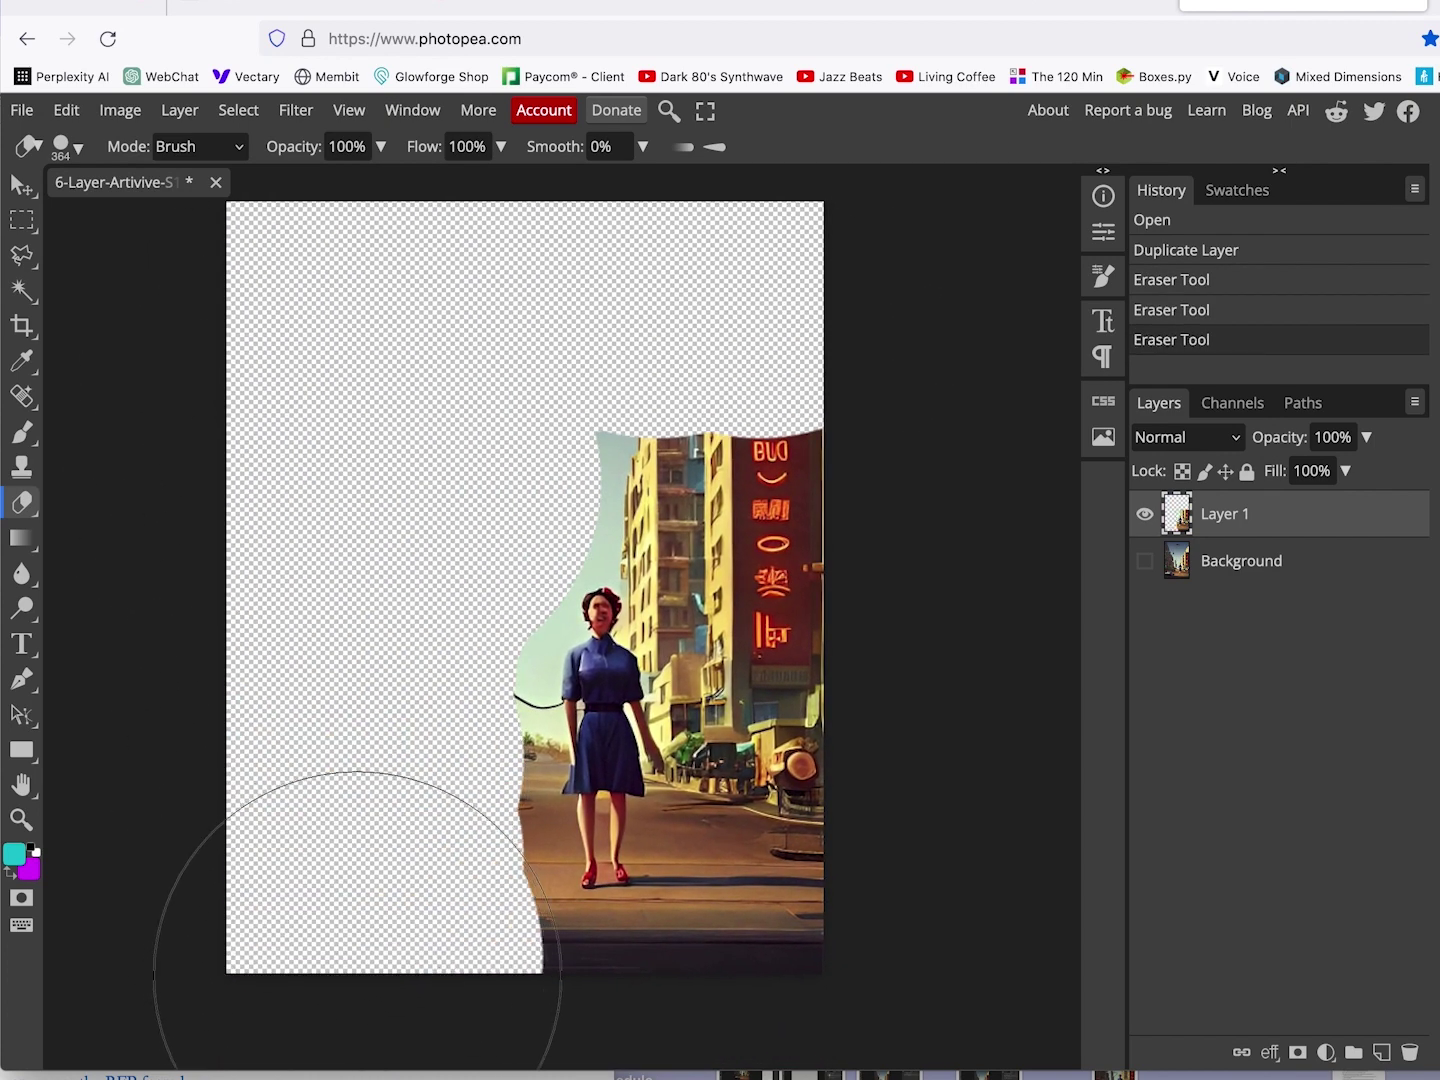
Erase the buildings and street on the right and the area directly above the woman's head on Layer 1.
drag(925, 464, 885, 491)
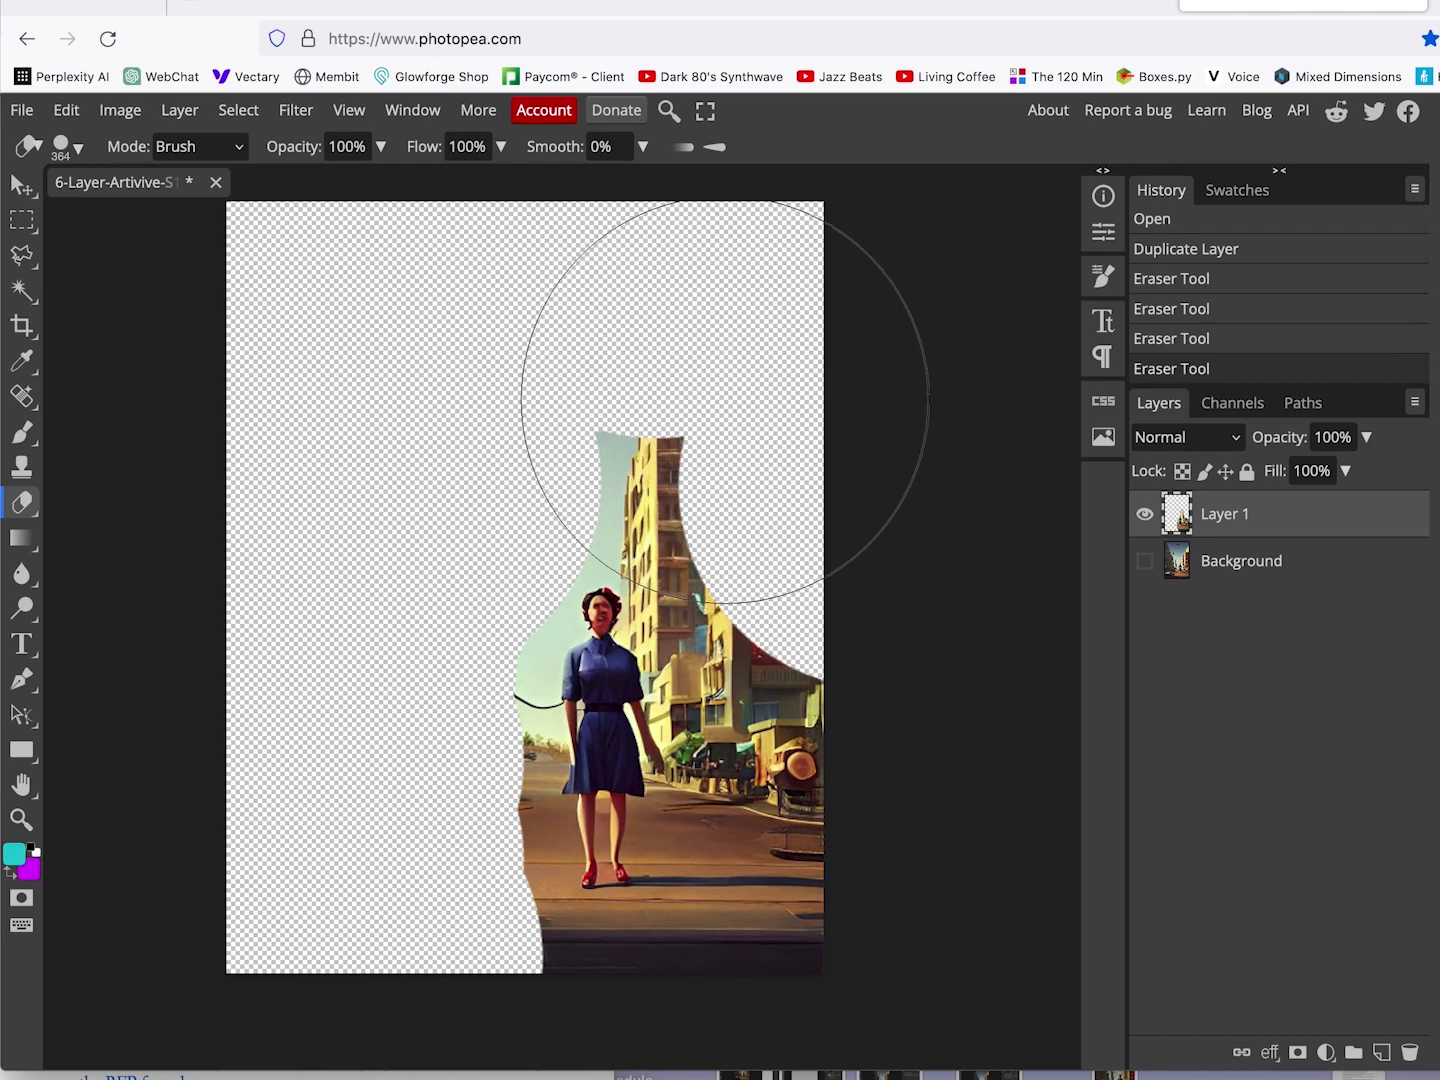
click(725, 400)
click(636, 384)
click(553, 388)
click(512, 401)
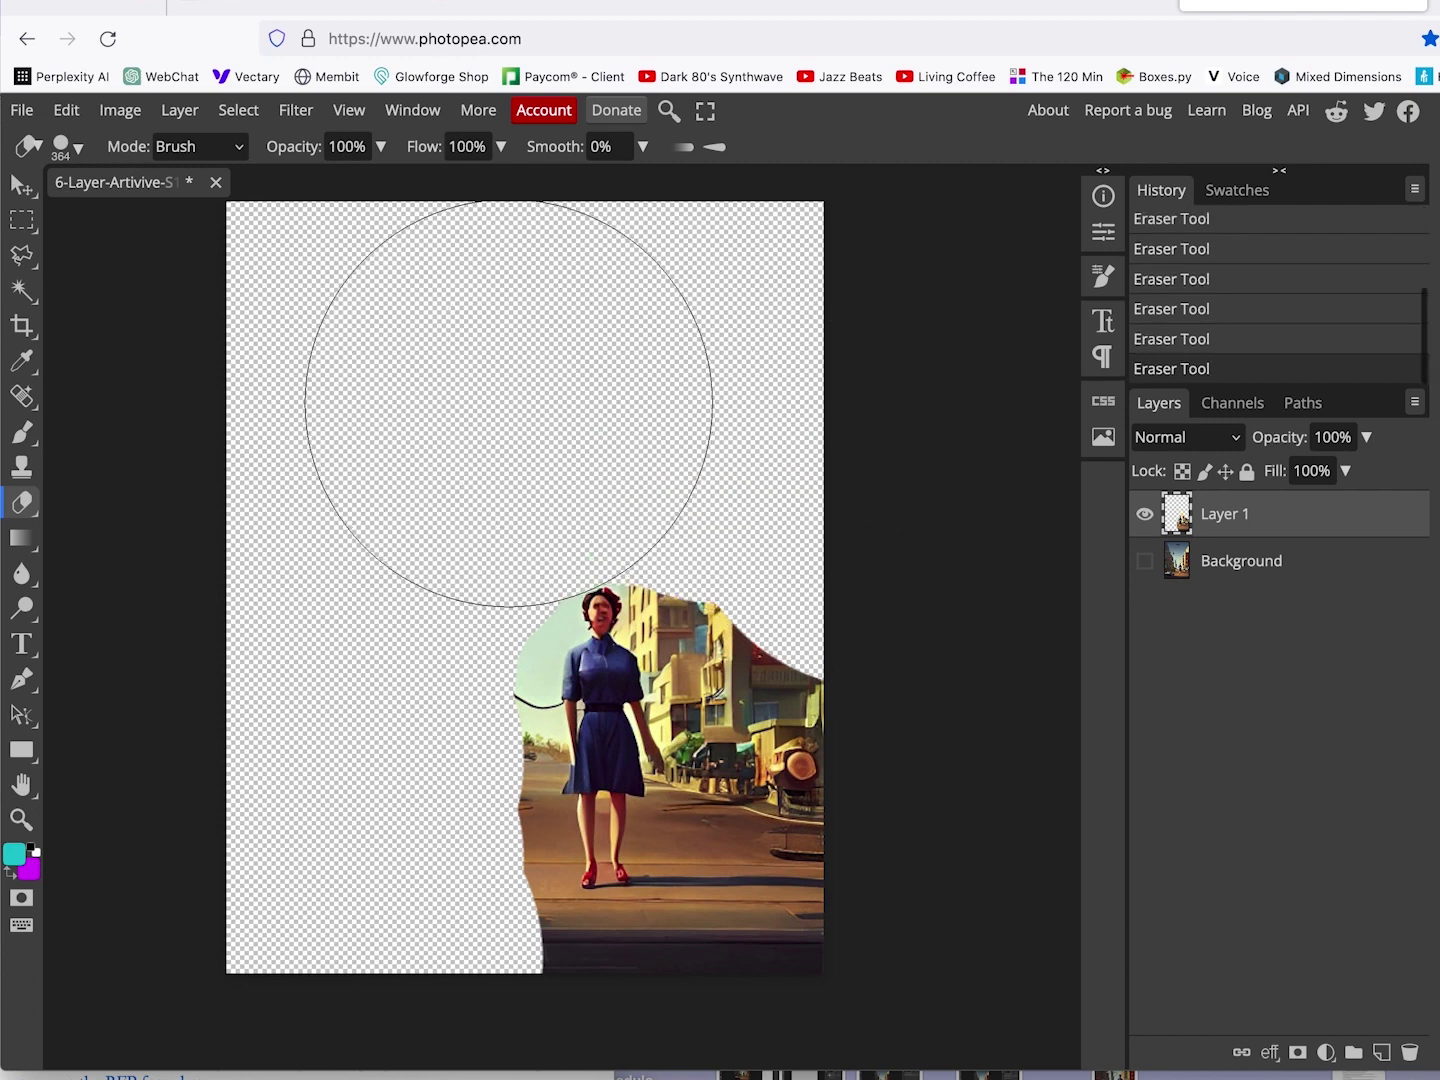
click(826, 546)
click(883, 722)
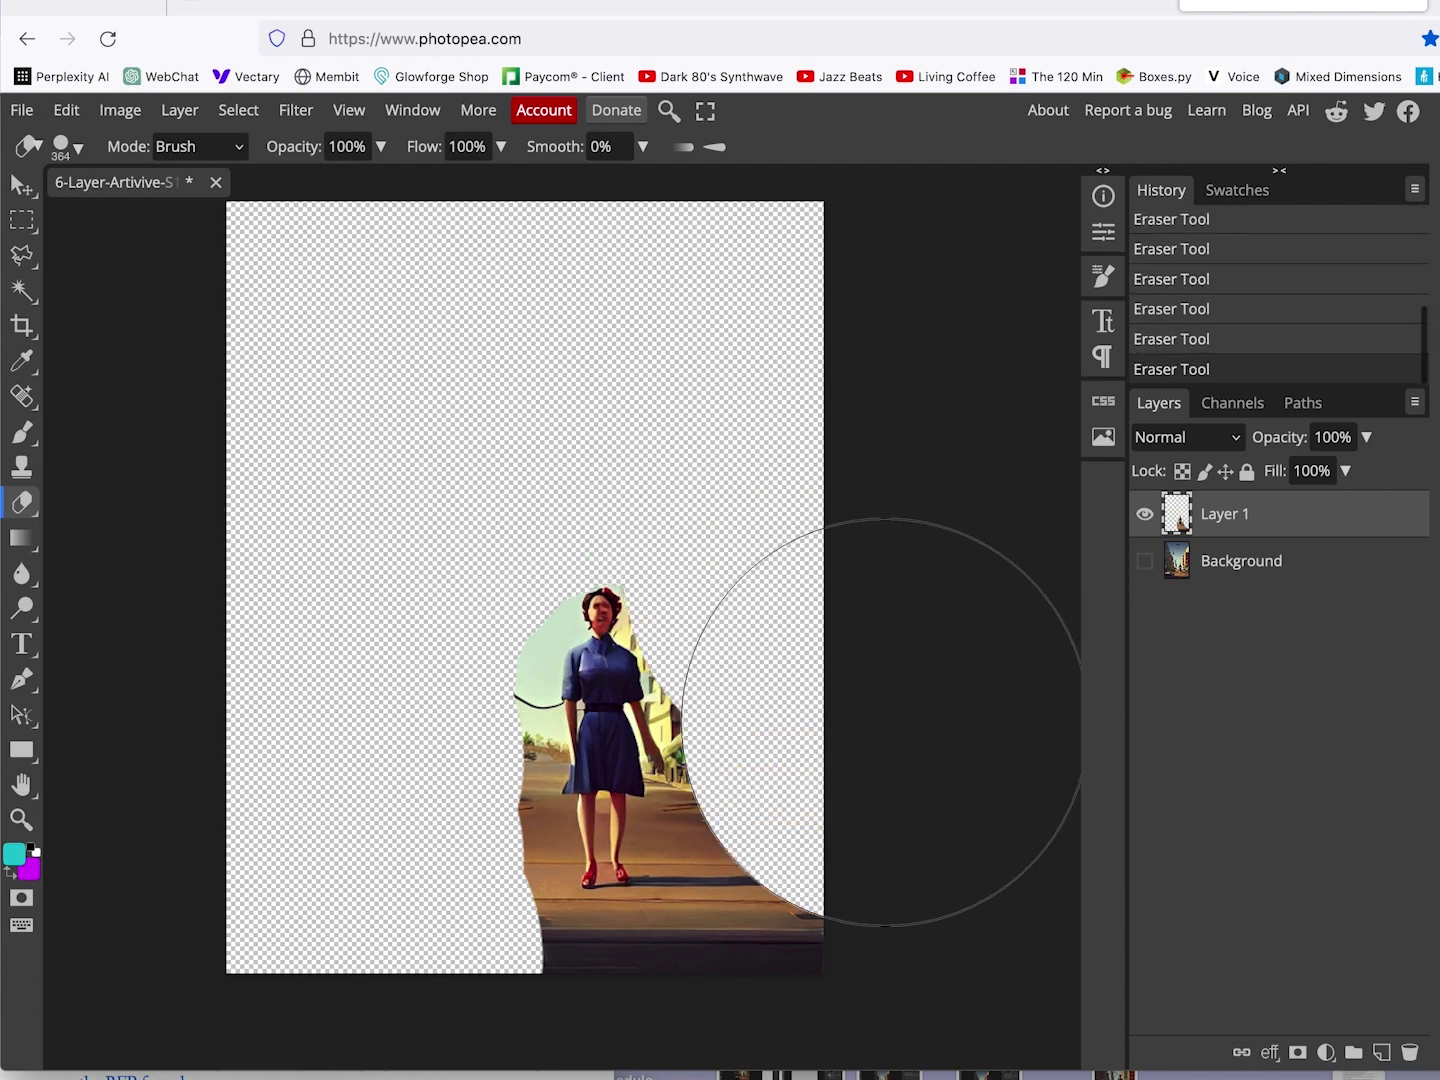
click(877, 862)
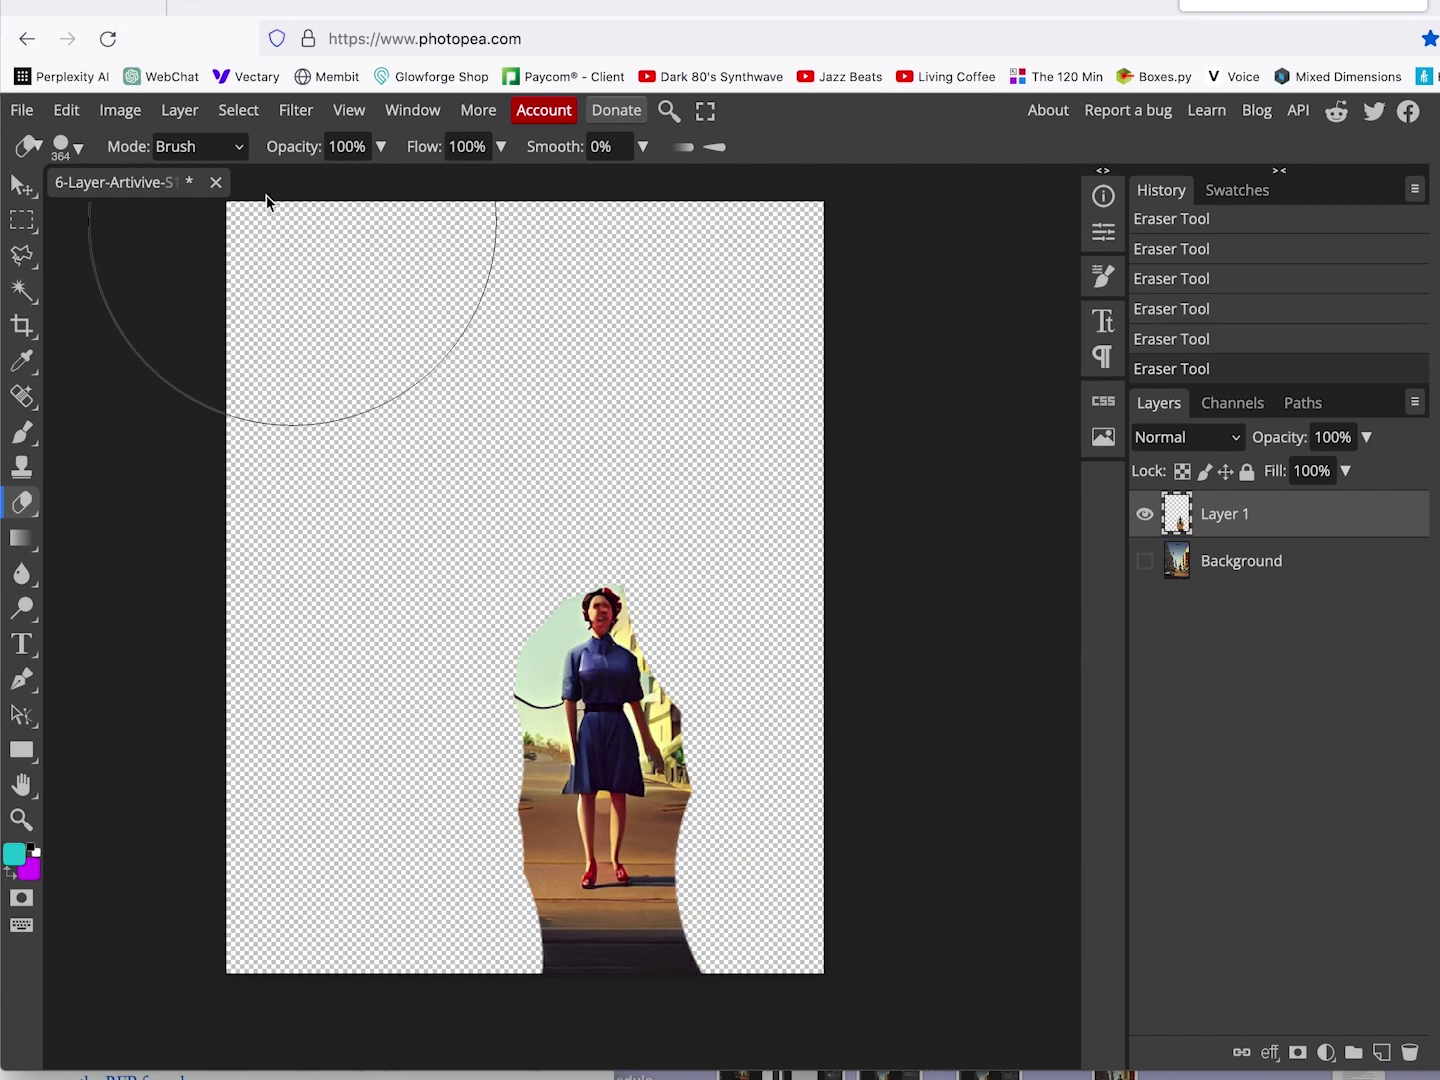
Reduce the eraser size to 74 px and erase the pavement below the woman's feet and to her right.
click(78, 148)
mouse_move(291, 208)
mouse_down()
mouse_move(224, 210)
mouse_move(274, 210)
mouse_move(239, 209)
mouse_up()
mouse_move(691, 932)
mouse_down()
mouse_move(601, 948)
mouse_move(685, 903)
mouse_move(701, 868)
mouse_move(669, 869)
mouse_move(660, 842)
mouse_move(717, 784)
mouse_move(710, 749)
mouse_up()
Erase the background close along both sides of the woman's body with the 74 px eraser.
click(21, 819)
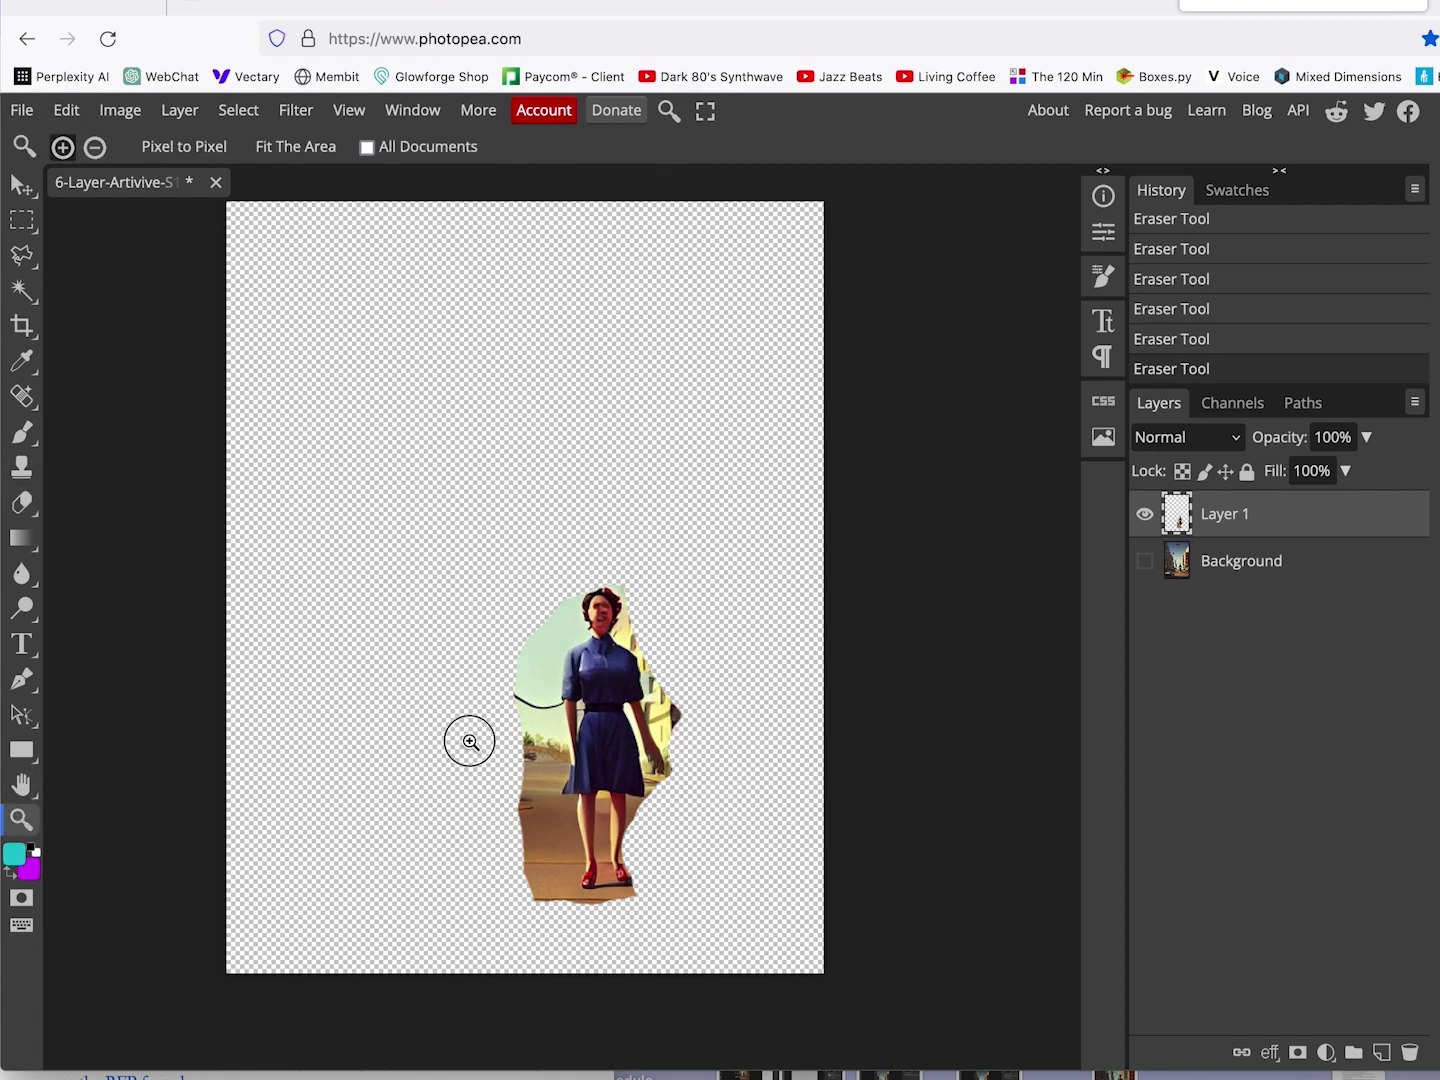
click(471, 743)
click(645, 716)
click(23, 502)
mouse_move(428, 672)
mouse_down()
mouse_move(407, 410)
mouse_move(424, 337)
mouse_move(441, 367)
mouse_move(455, 321)
mouse_up()
mouse_move(424, 681)
mouse_down()
mouse_move(416, 855)
mouse_move(430, 1040)
mouse_up()
mouse_move(845, 879)
mouse_down()
mouse_move(779, 863)
mouse_move(877, 715)
mouse_move(870, 627)
mouse_move(821, 539)
mouse_move(838, 490)
mouse_move(815, 472)
mouse_move(823, 444)
mouse_move(767, 338)
mouse_up()
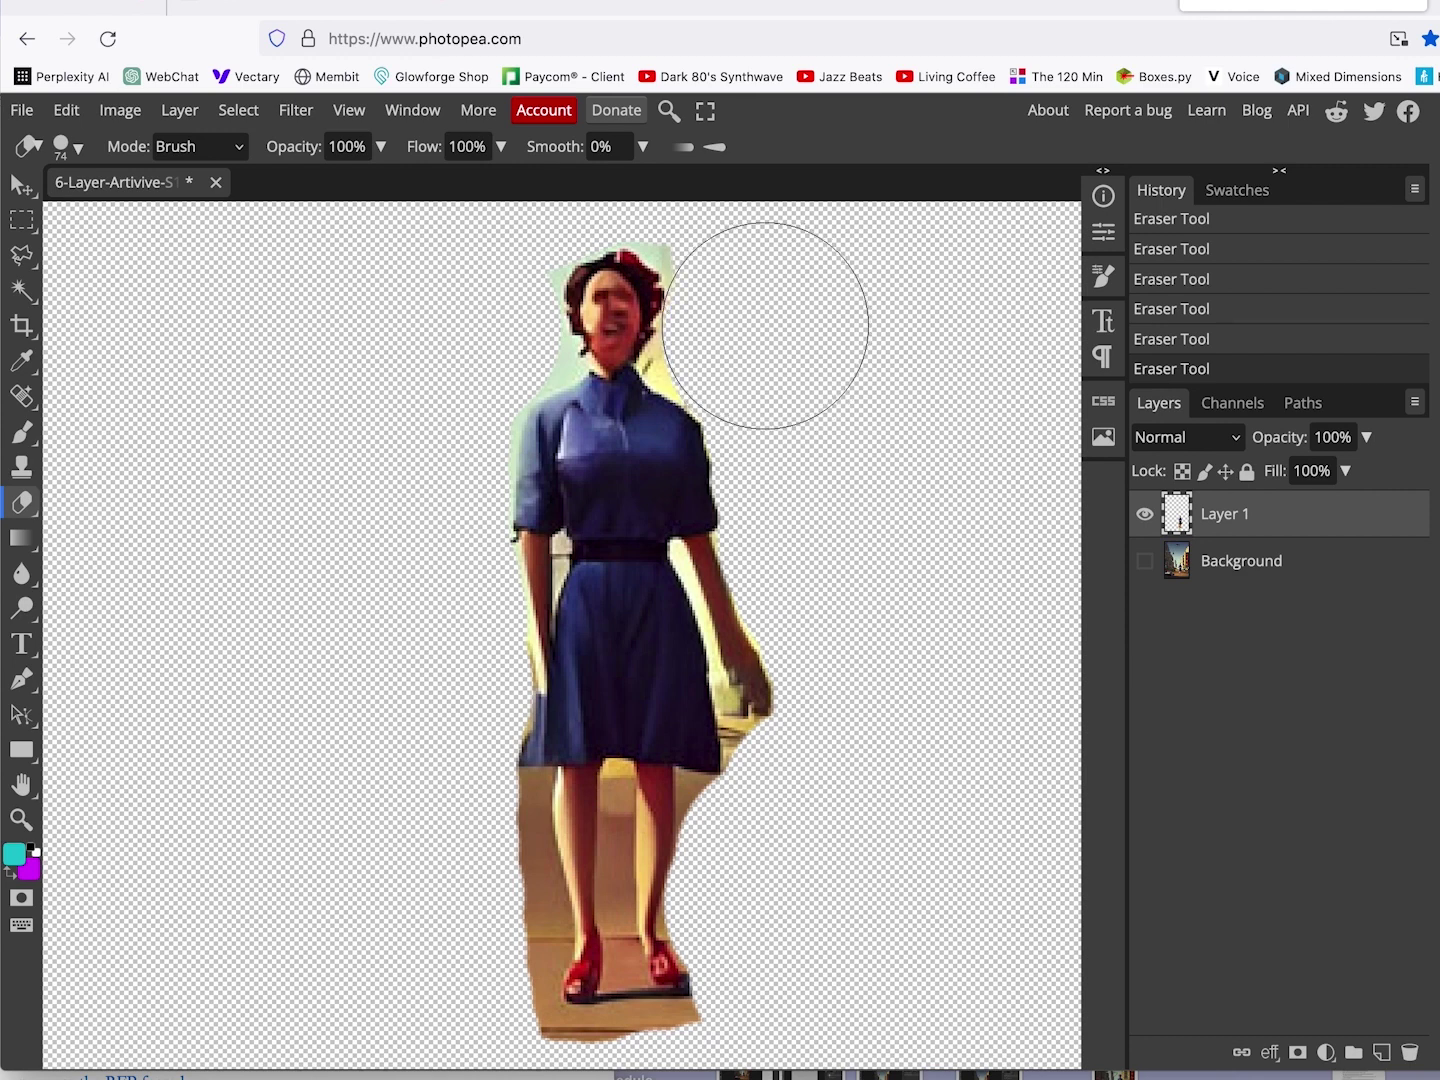
Shrink the eraser to 20 px and erase the background around the woman's head, neck and shoulders.
scroll(730, 256, up, 2)
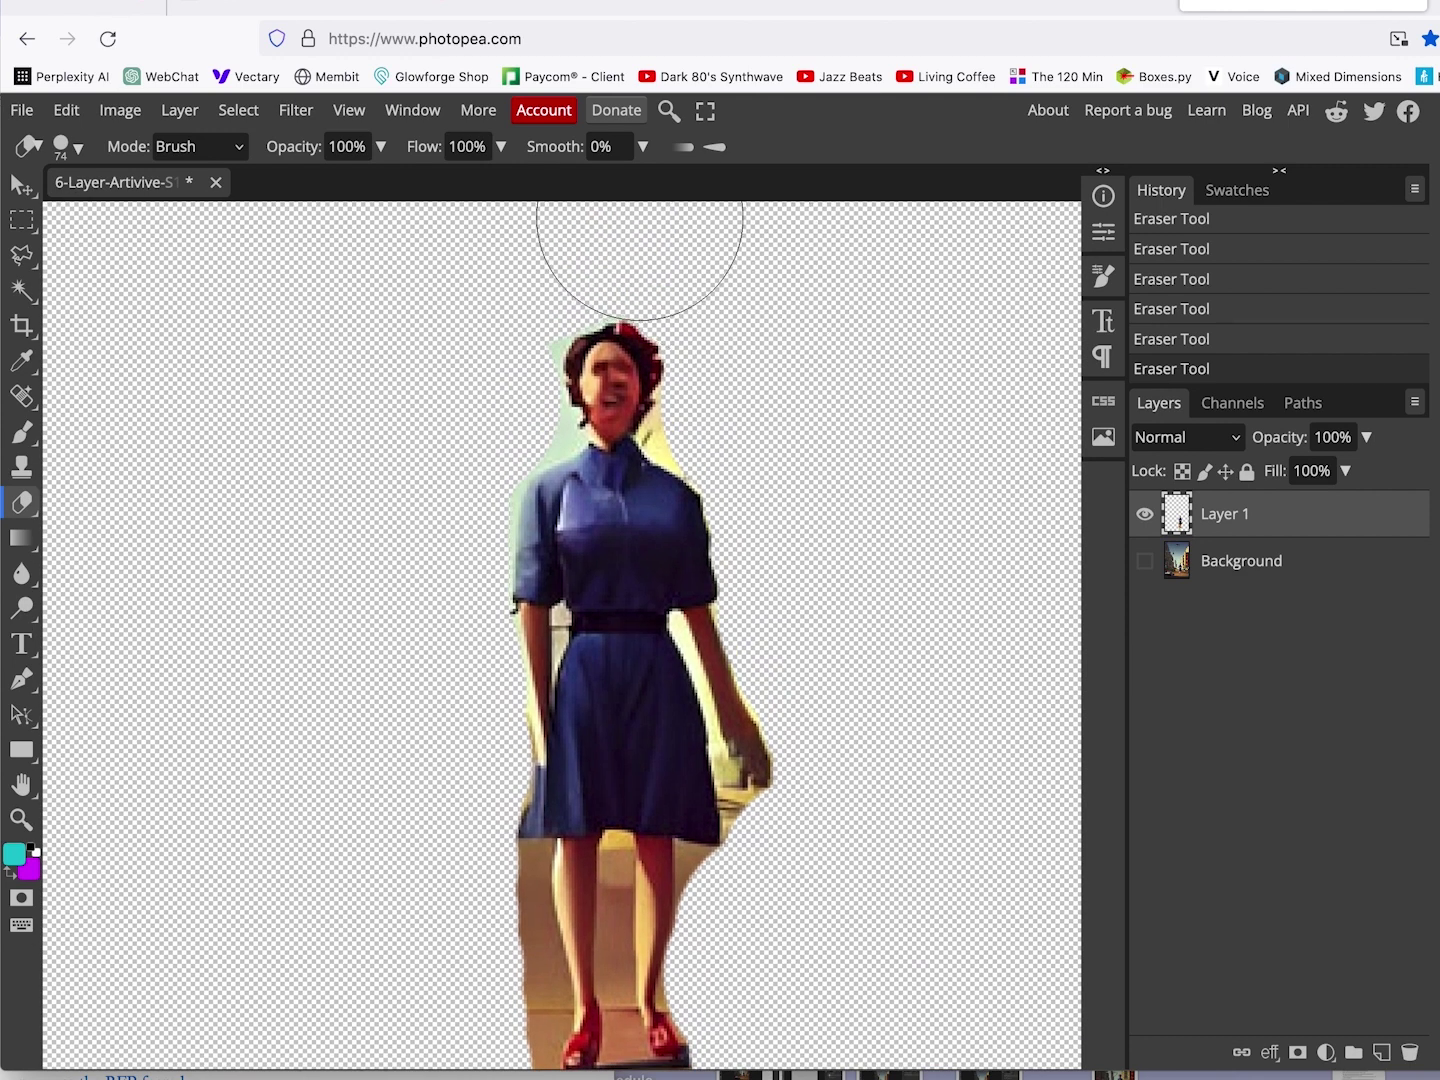
key(bracketleft)
key(bracketleft)
key(bracketleft)
key(bracketleft)
key(bracketleft)
drag(547, 423, 518, 451)
drag(674, 430, 680, 419)
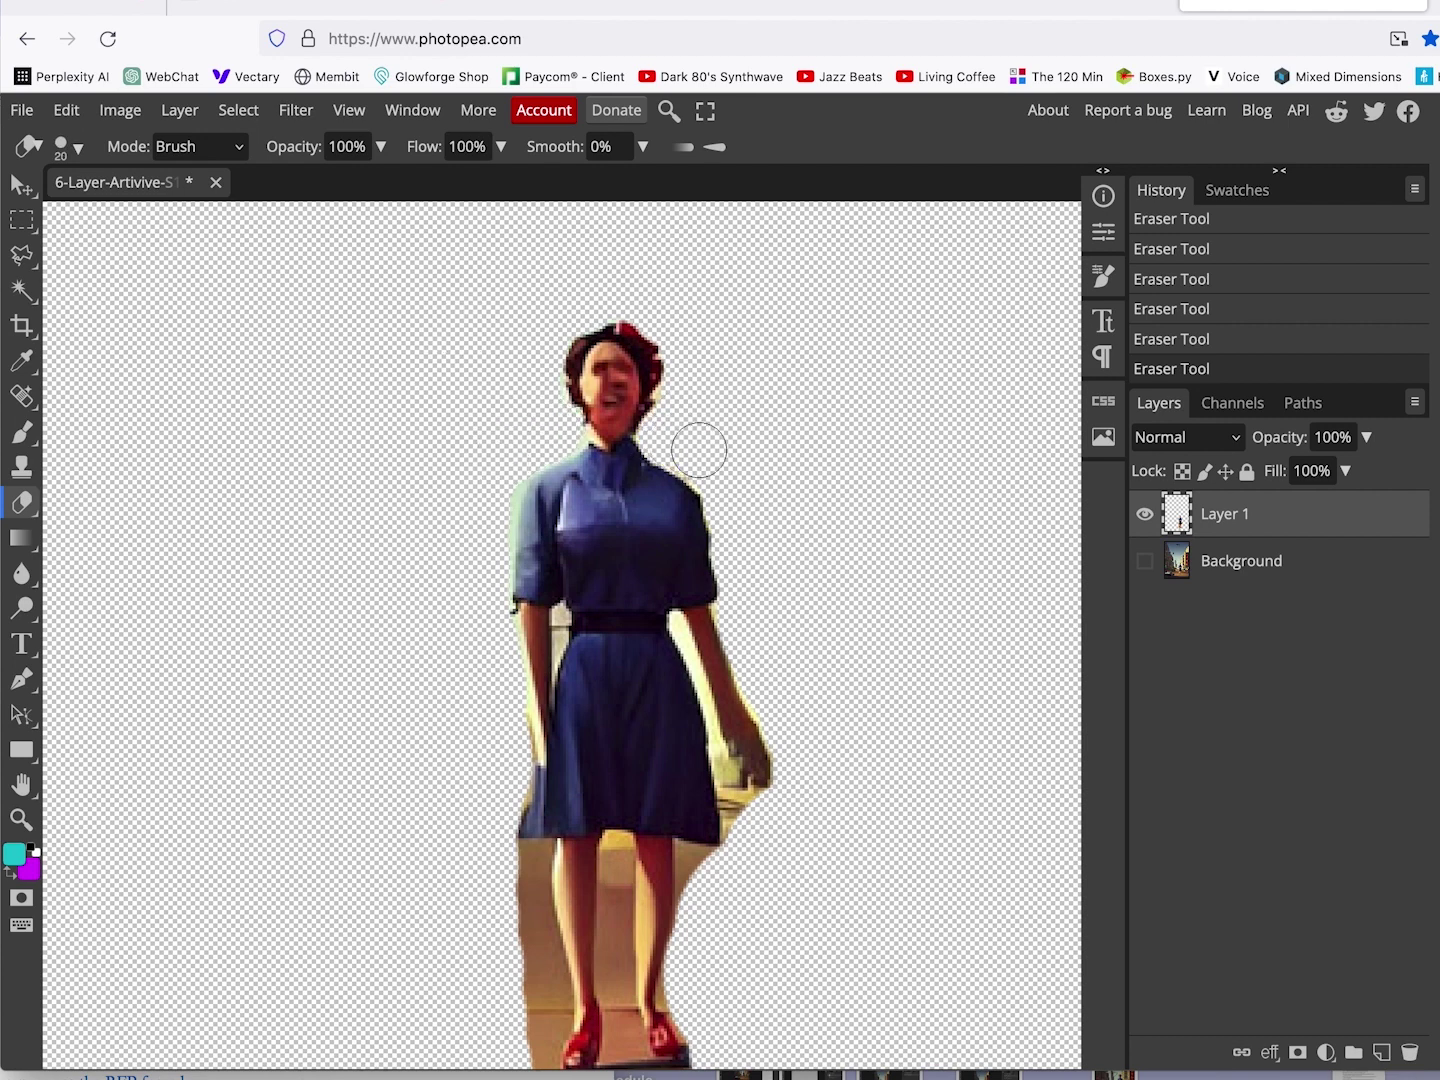
Erase the background around the woman's skirt, legs and shoes and beside her hand, using an 8 px eraser for narrow gaps.
scroll(713, 458, down, 3)
mouse_move(505, 730)
mouse_down()
mouse_move(536, 856)
mouse_move(518, 939)
mouse_move(539, 968)
mouse_move(551, 861)
mouse_move(529, 910)
mouse_move(552, 960)
mouse_move(736, 954)
mouse_up()
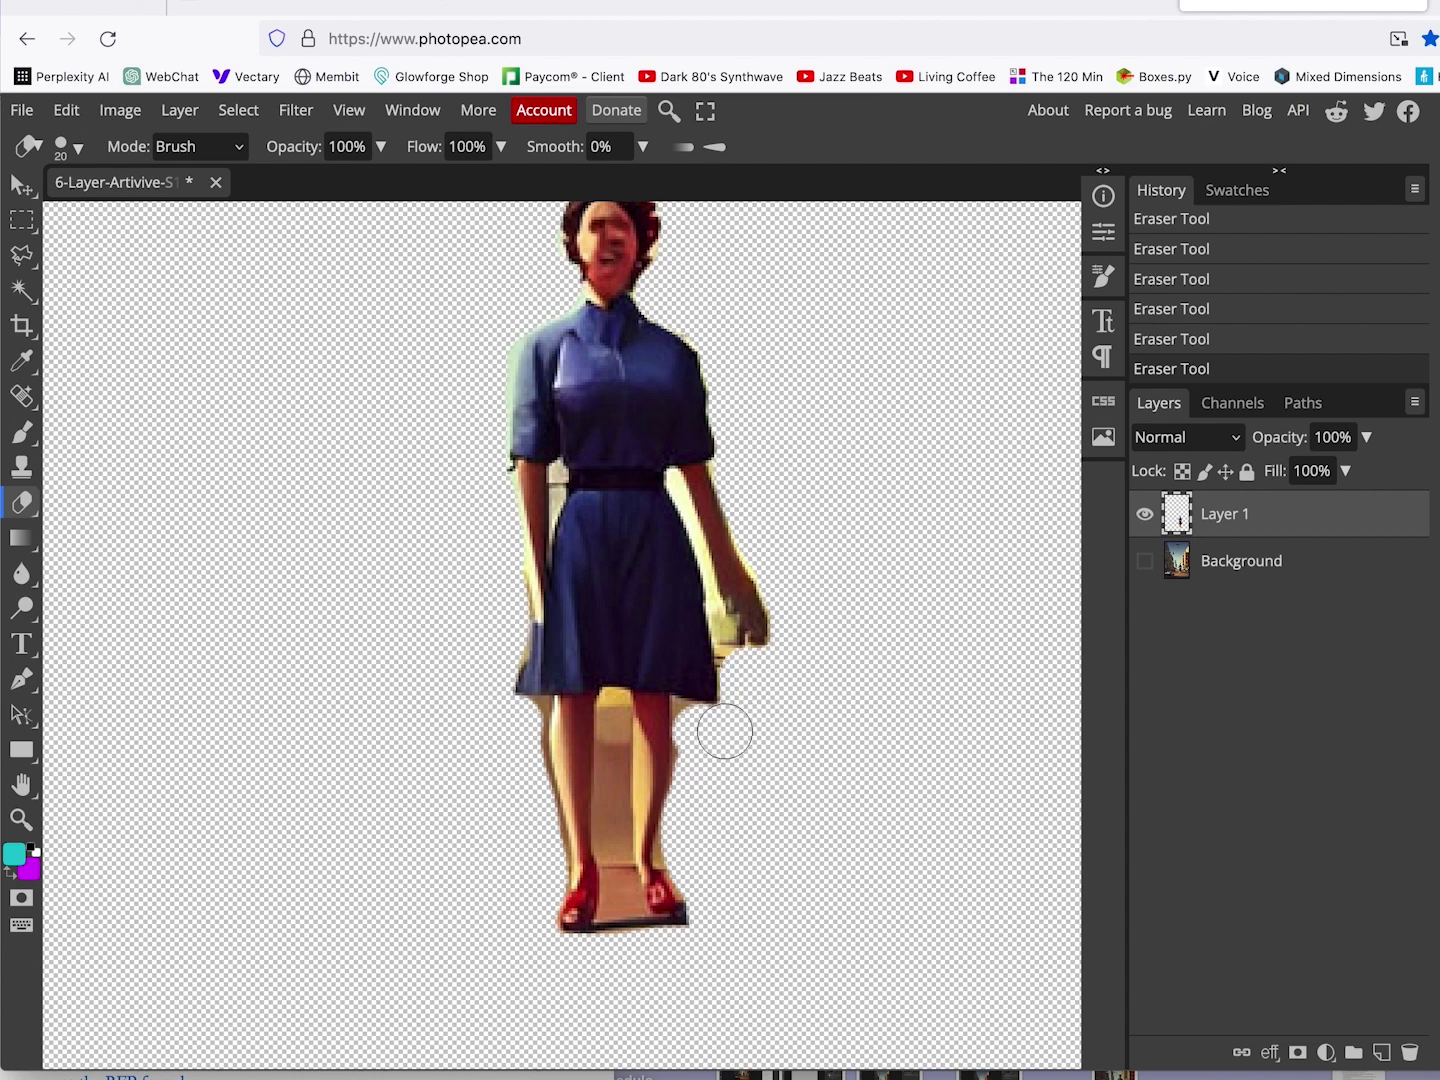
mouse_move(683, 841)
mouse_down()
mouse_move(711, 917)
mouse_move(620, 941)
mouse_up()
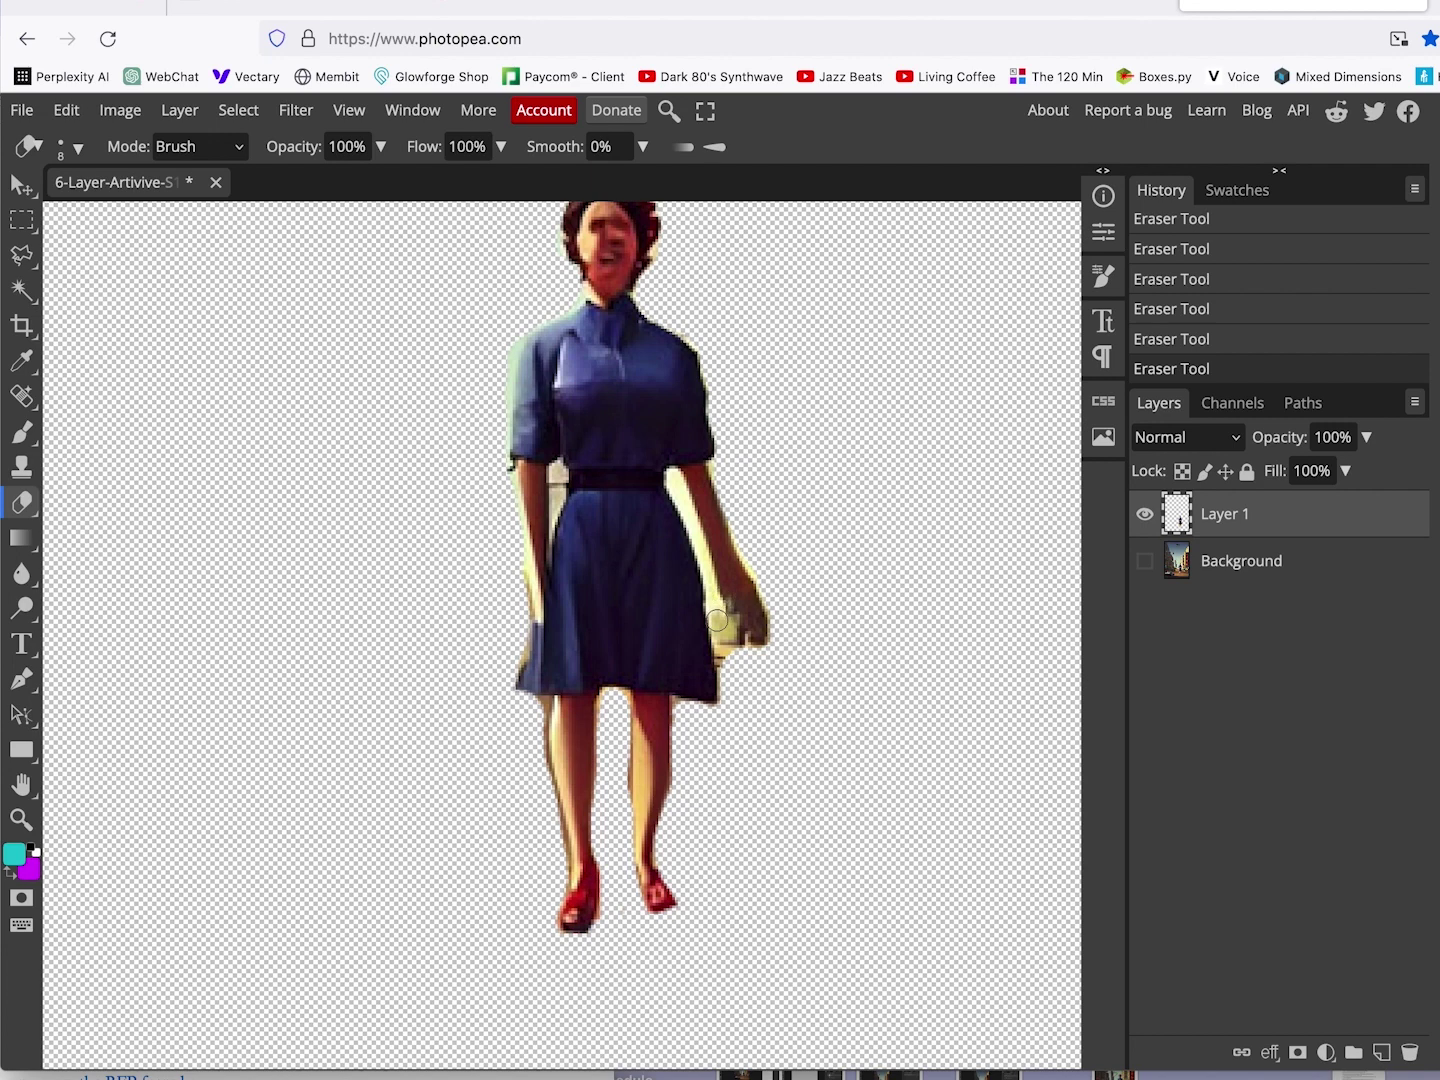
key(ctrl+z)
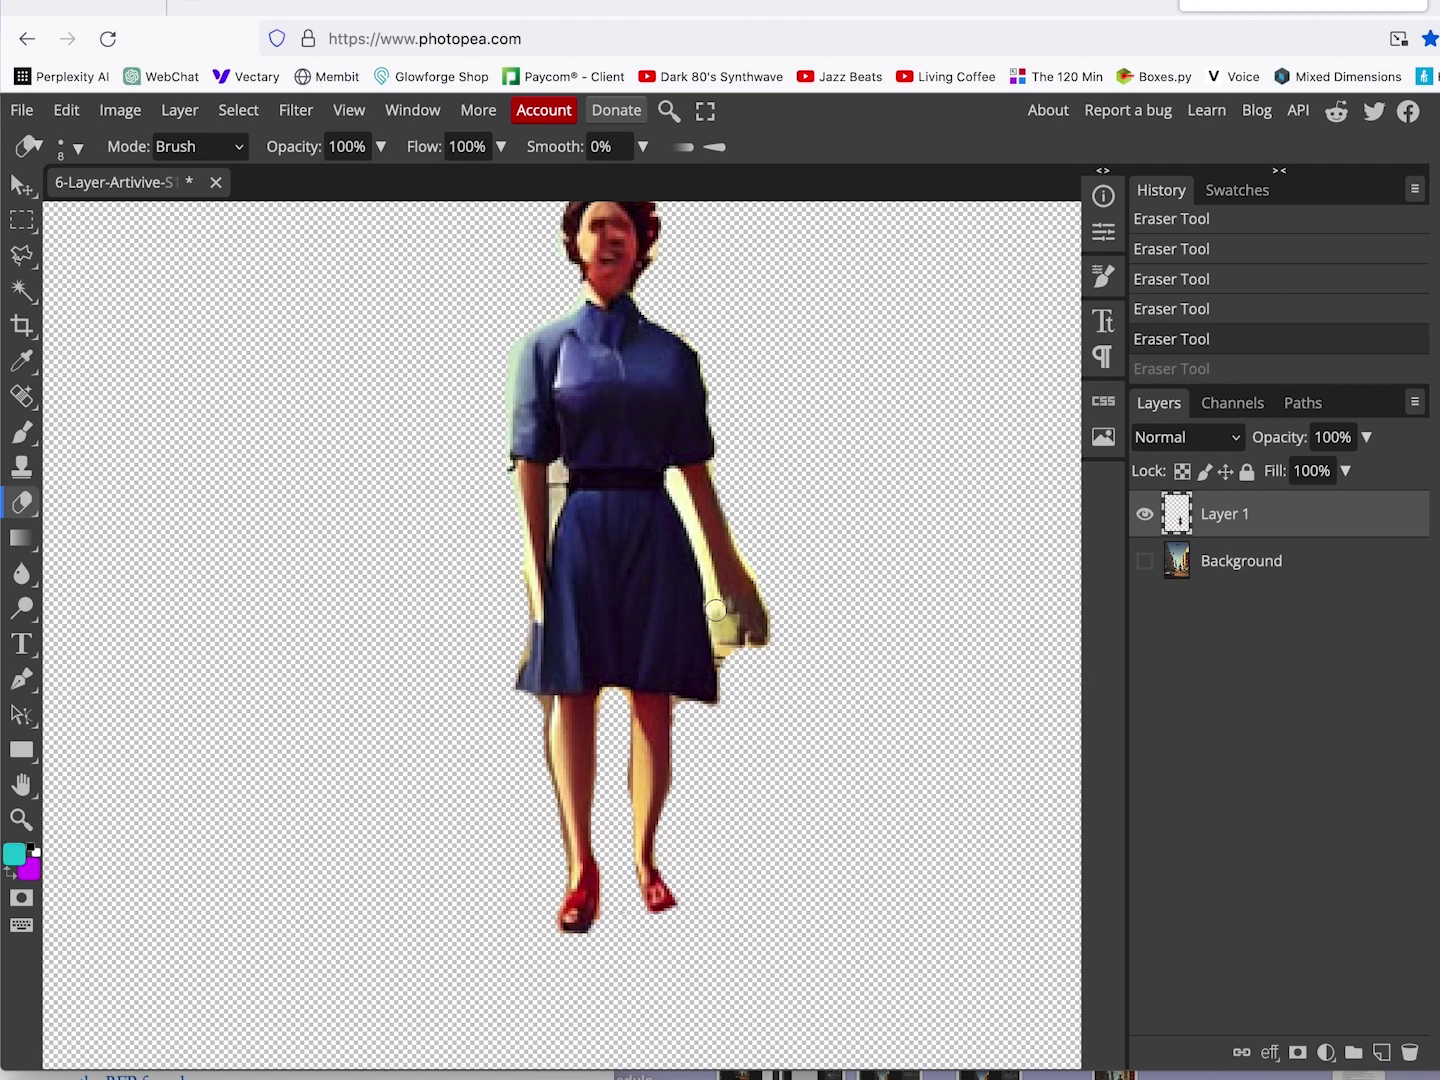
key(ctrl+shift+z)
scroll(768, 536, up, 2)
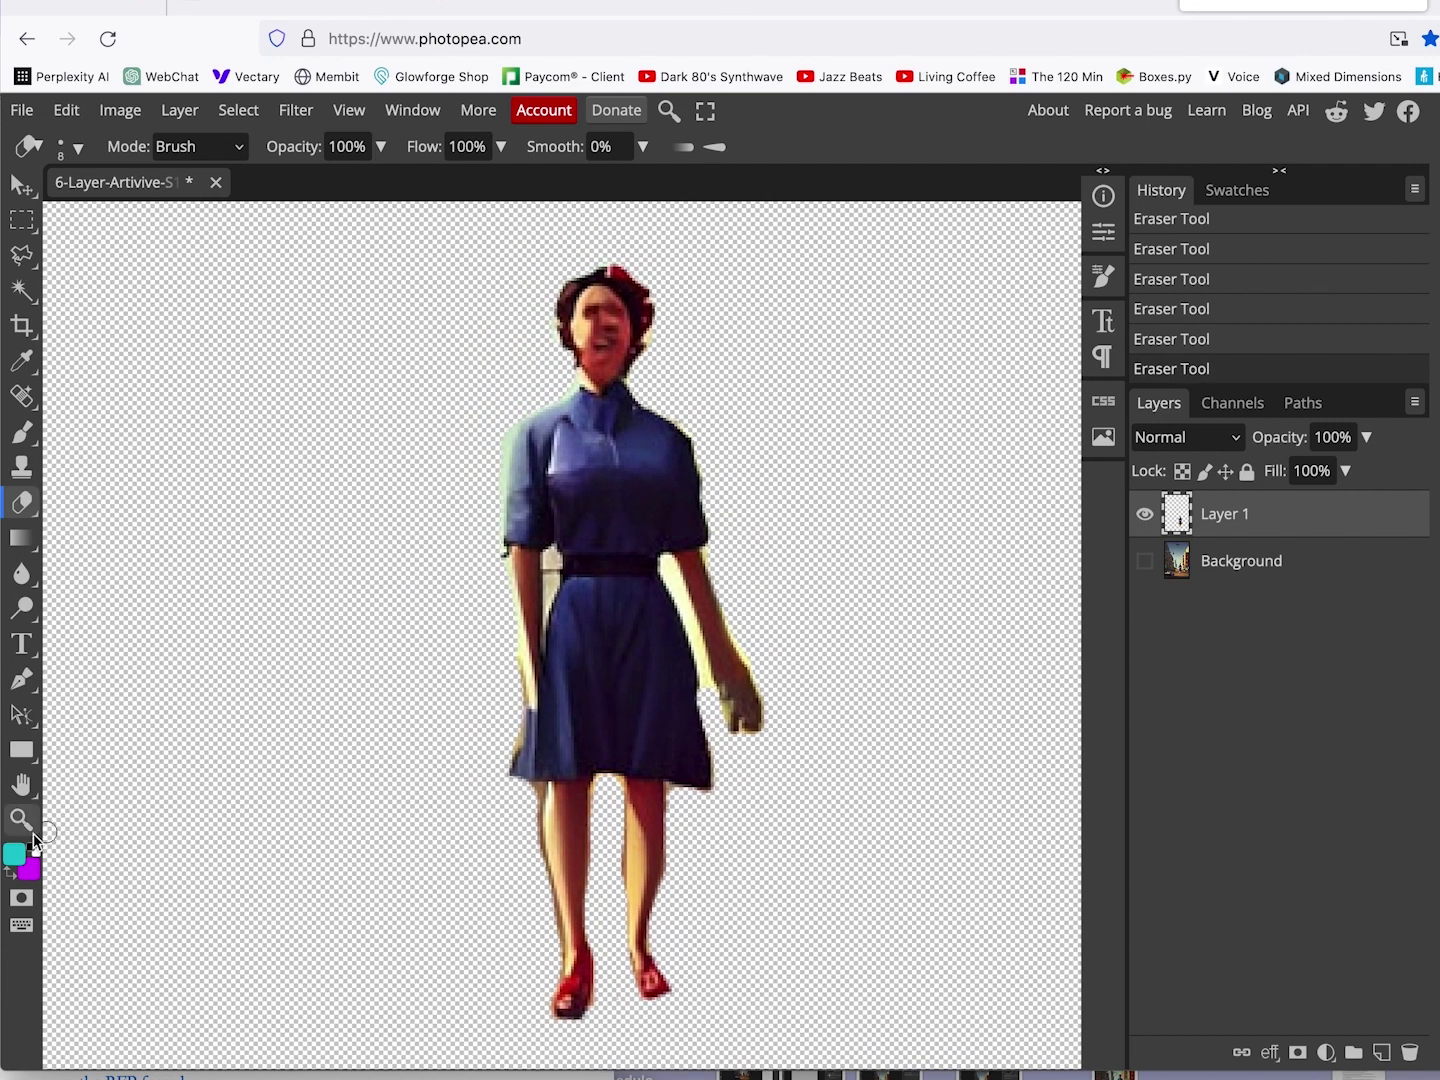
Show the Background layer, duplicate it and rename the copy Layer 2.
click(20, 820)
click(296, 146)
click(1146, 561)
click(1145, 563)
click(1146, 562)
drag(1211, 565, 1390, 1066)
double_click(1238, 561)
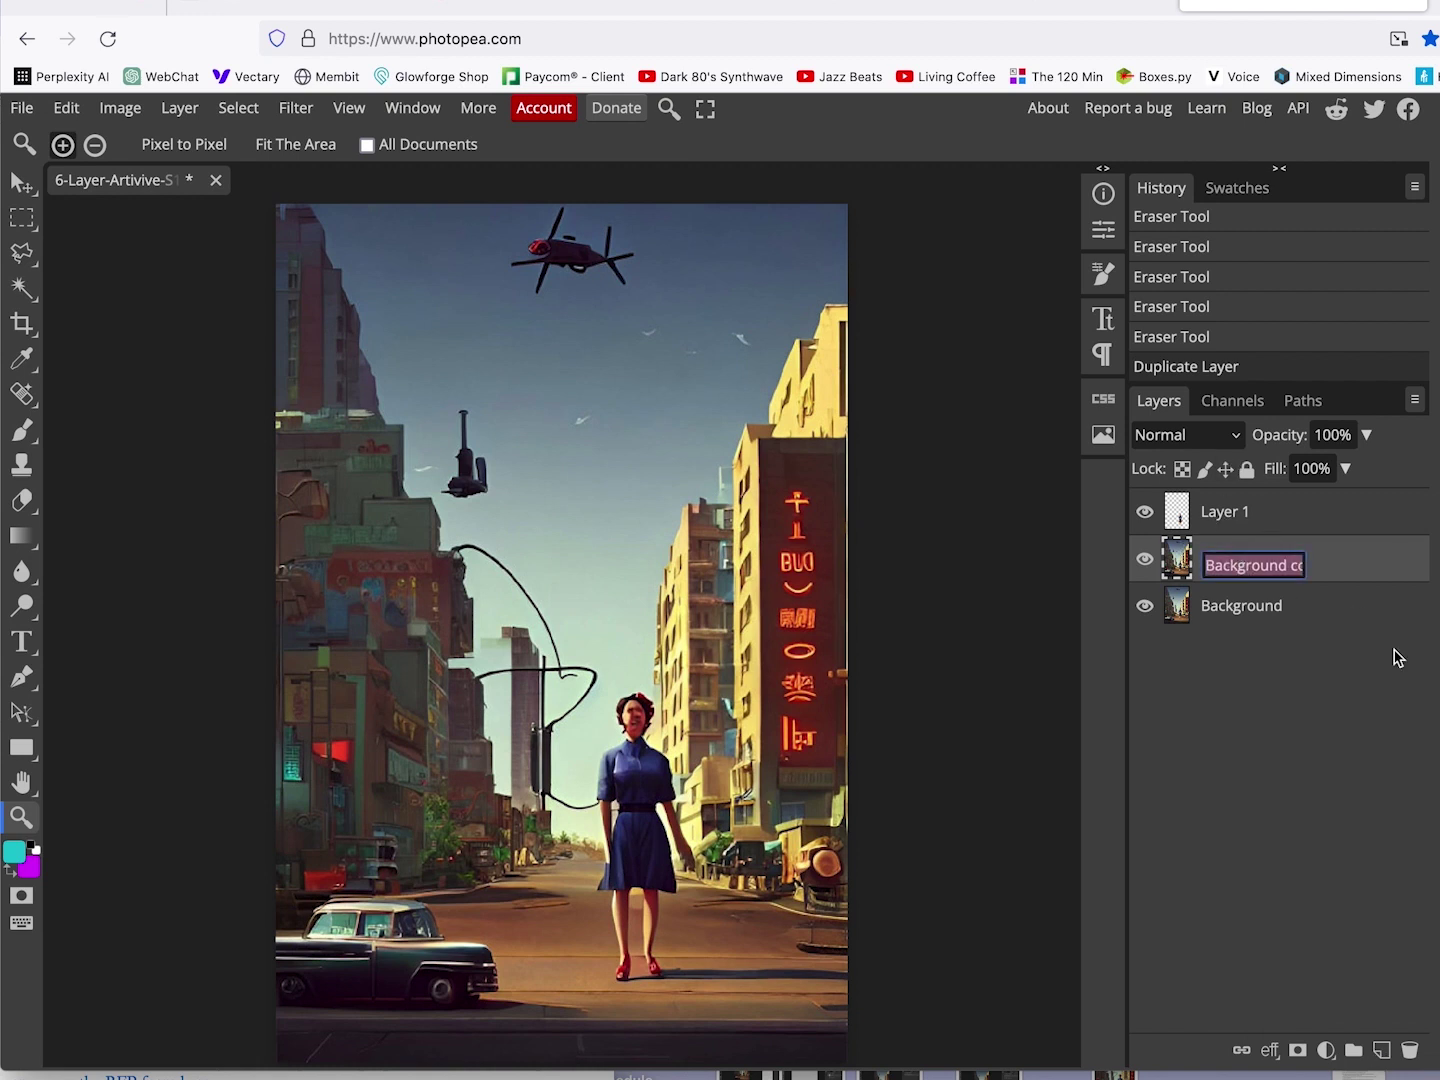
text(Layer 2)
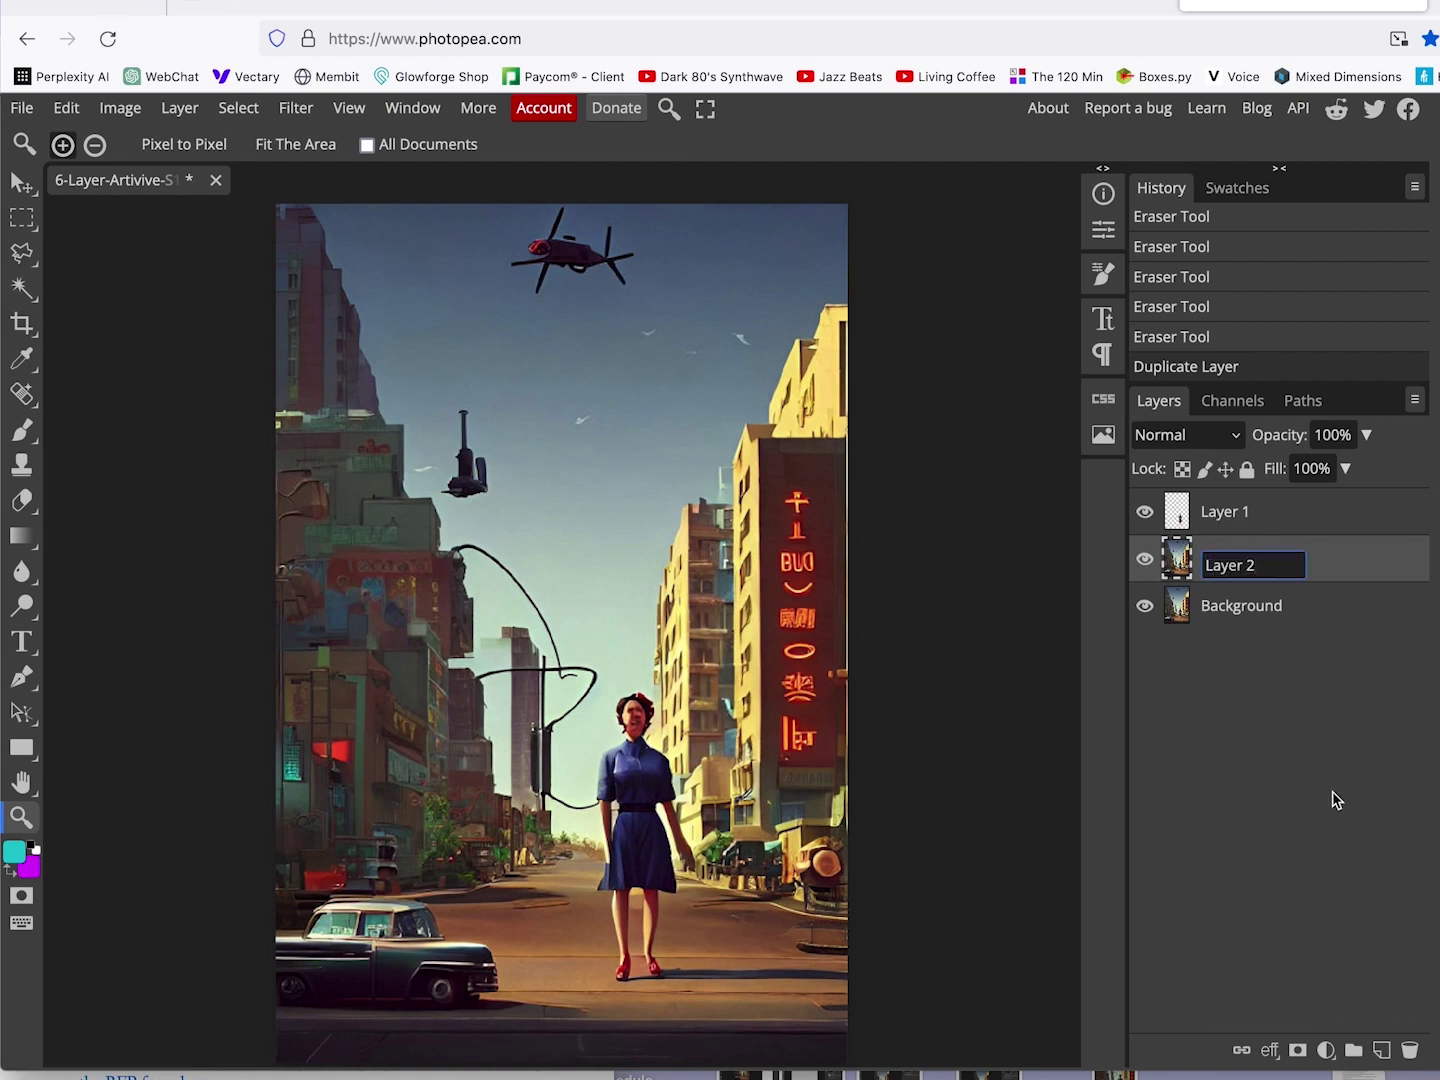
key(Return)
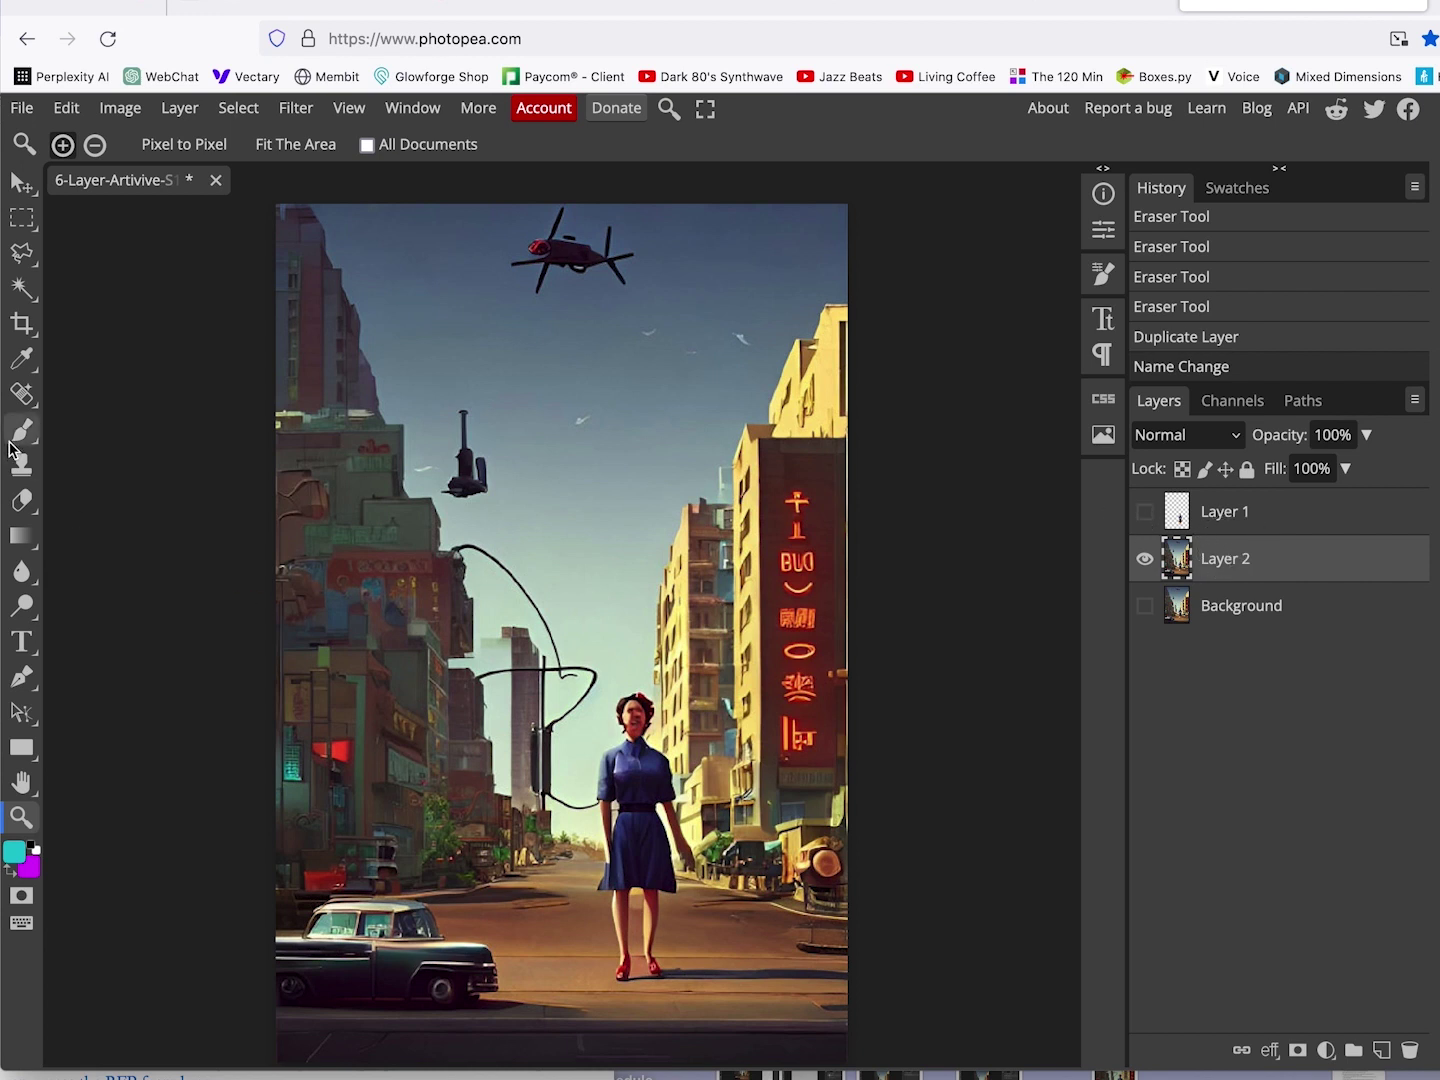
With only Layer 2 visible, select and delete rectangular areas above, to the right of and below the car.
click(23, 219)
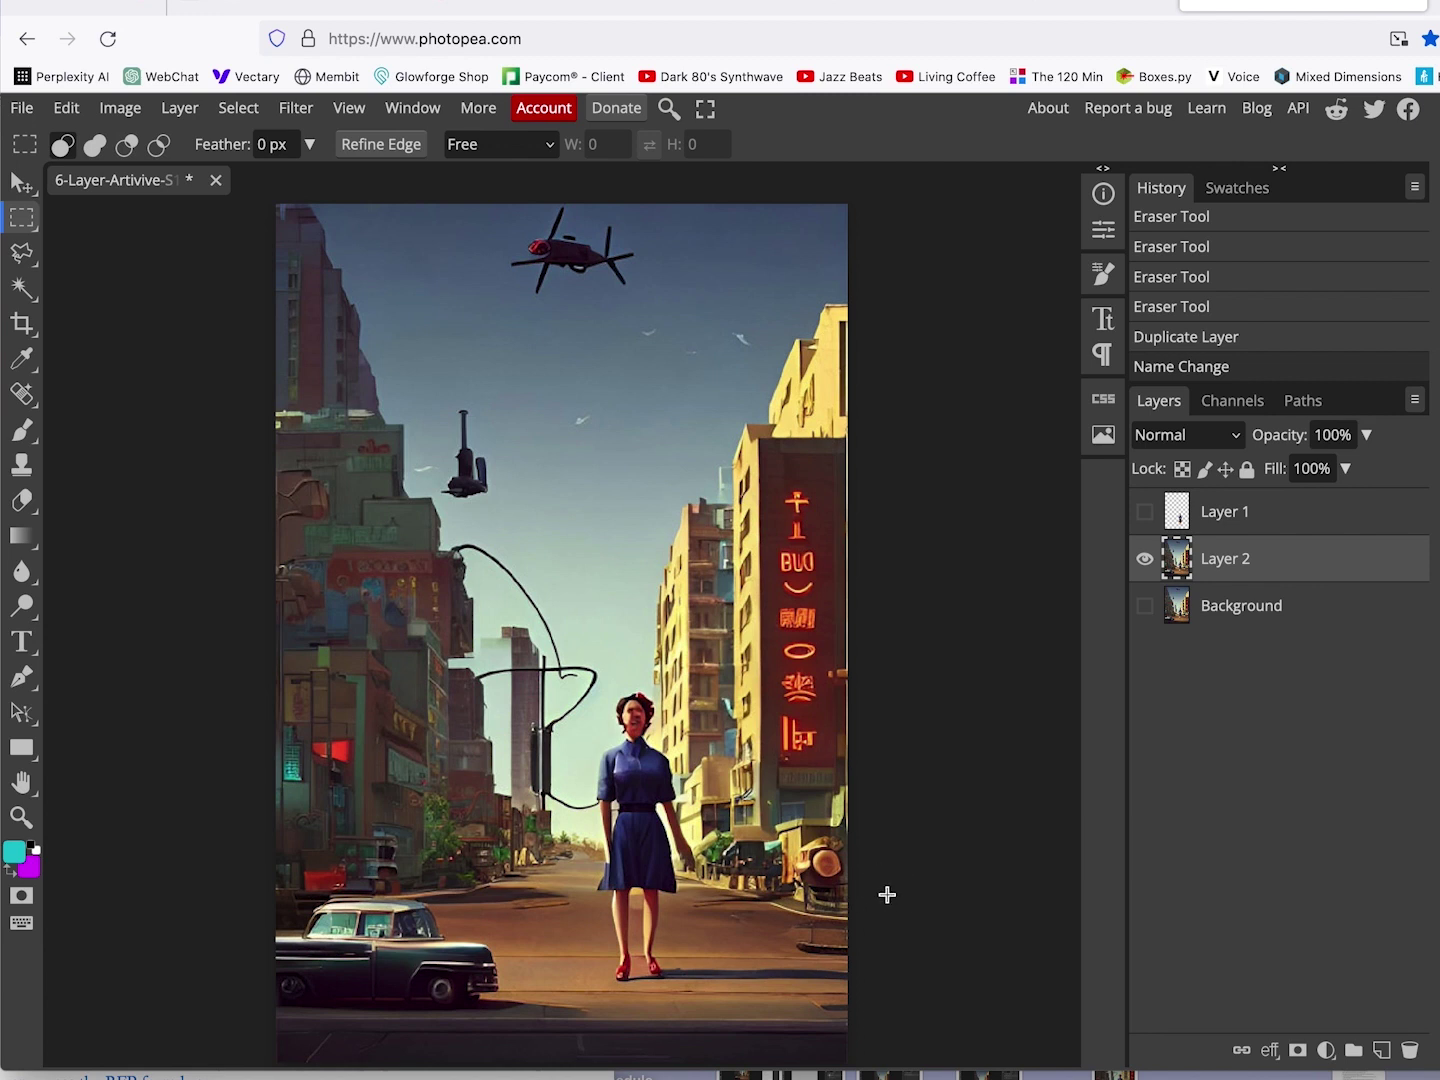
drag(275, 202, 855, 893)
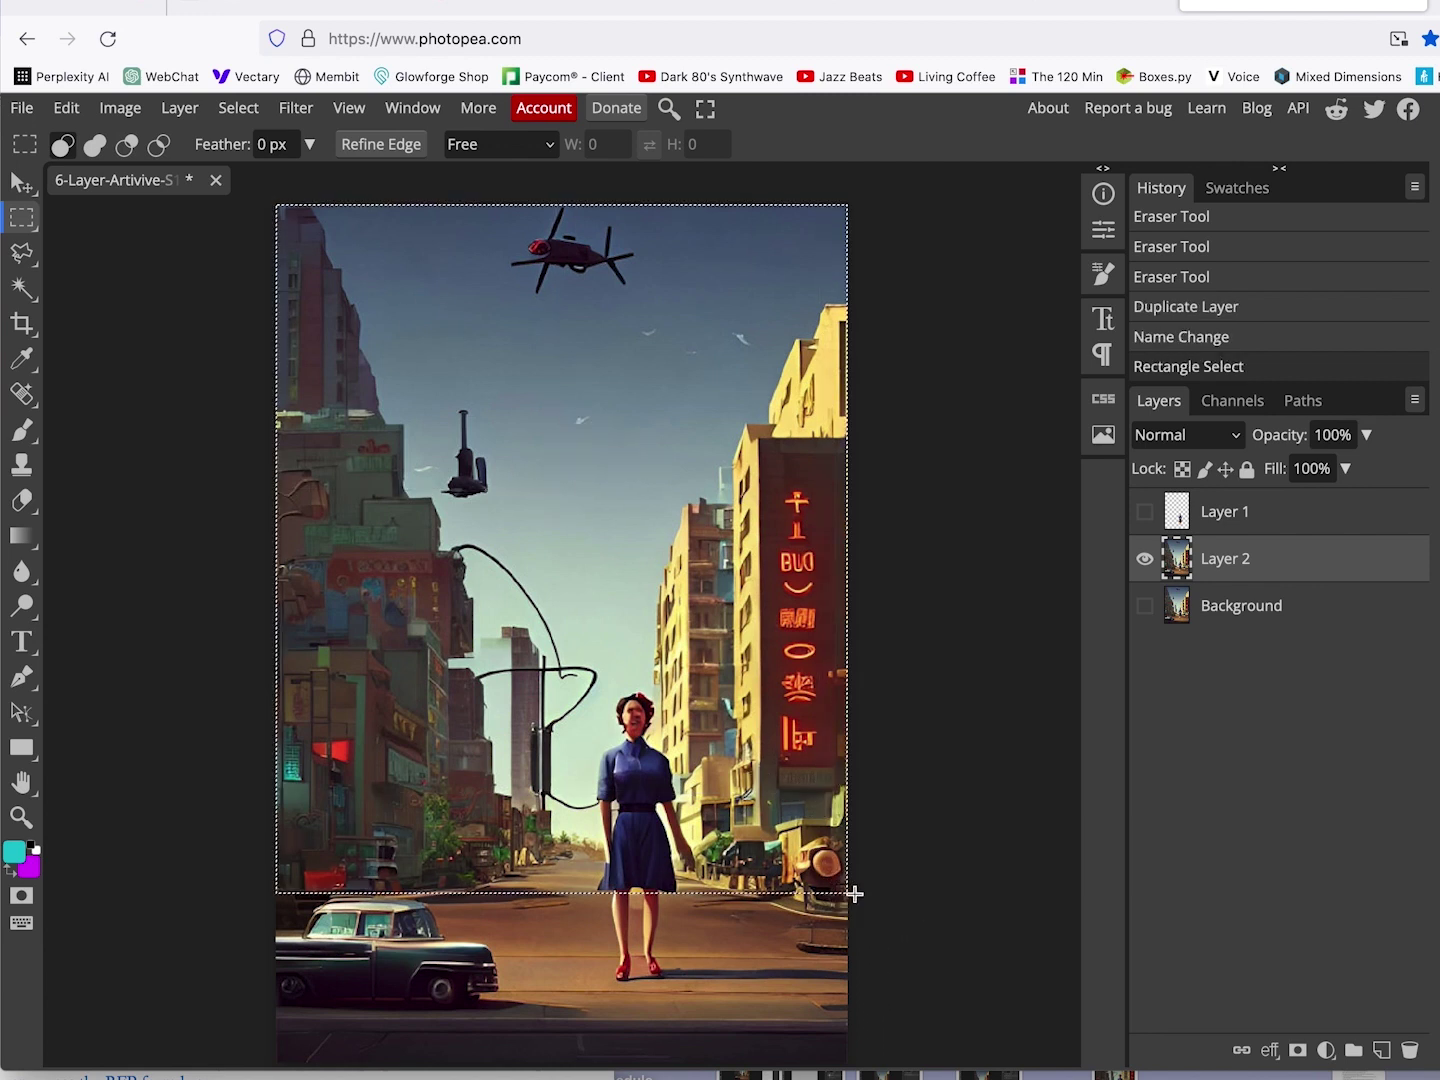
key(Delete)
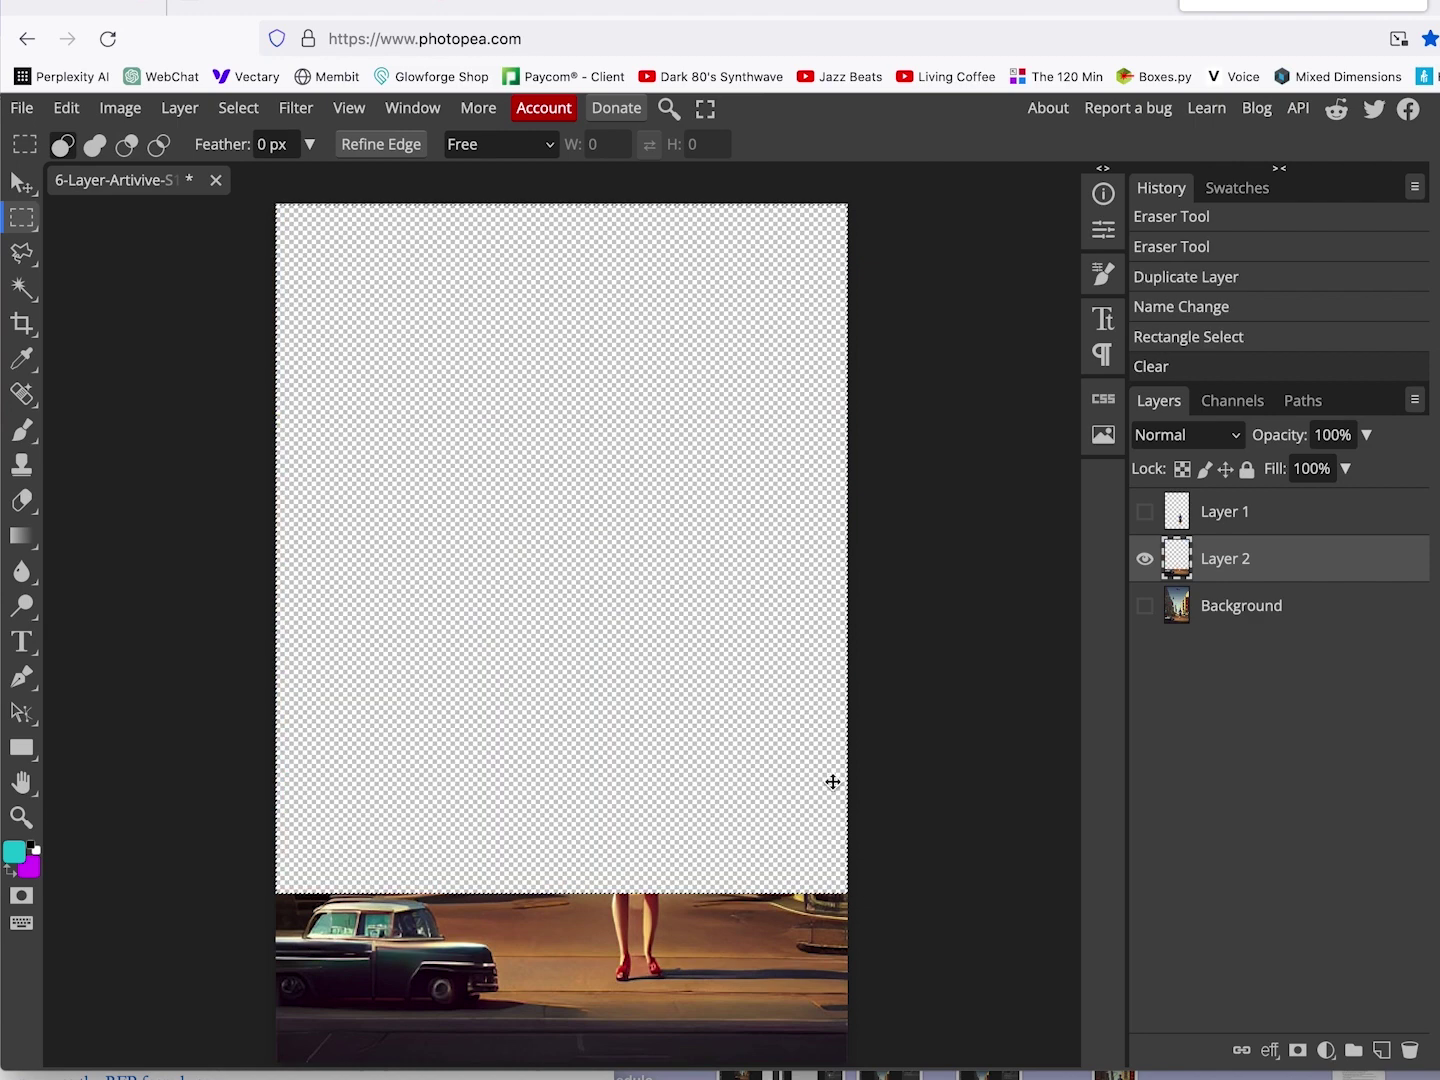
click(958, 841)
drag(979, 806, 502, 1066)
key(Delete)
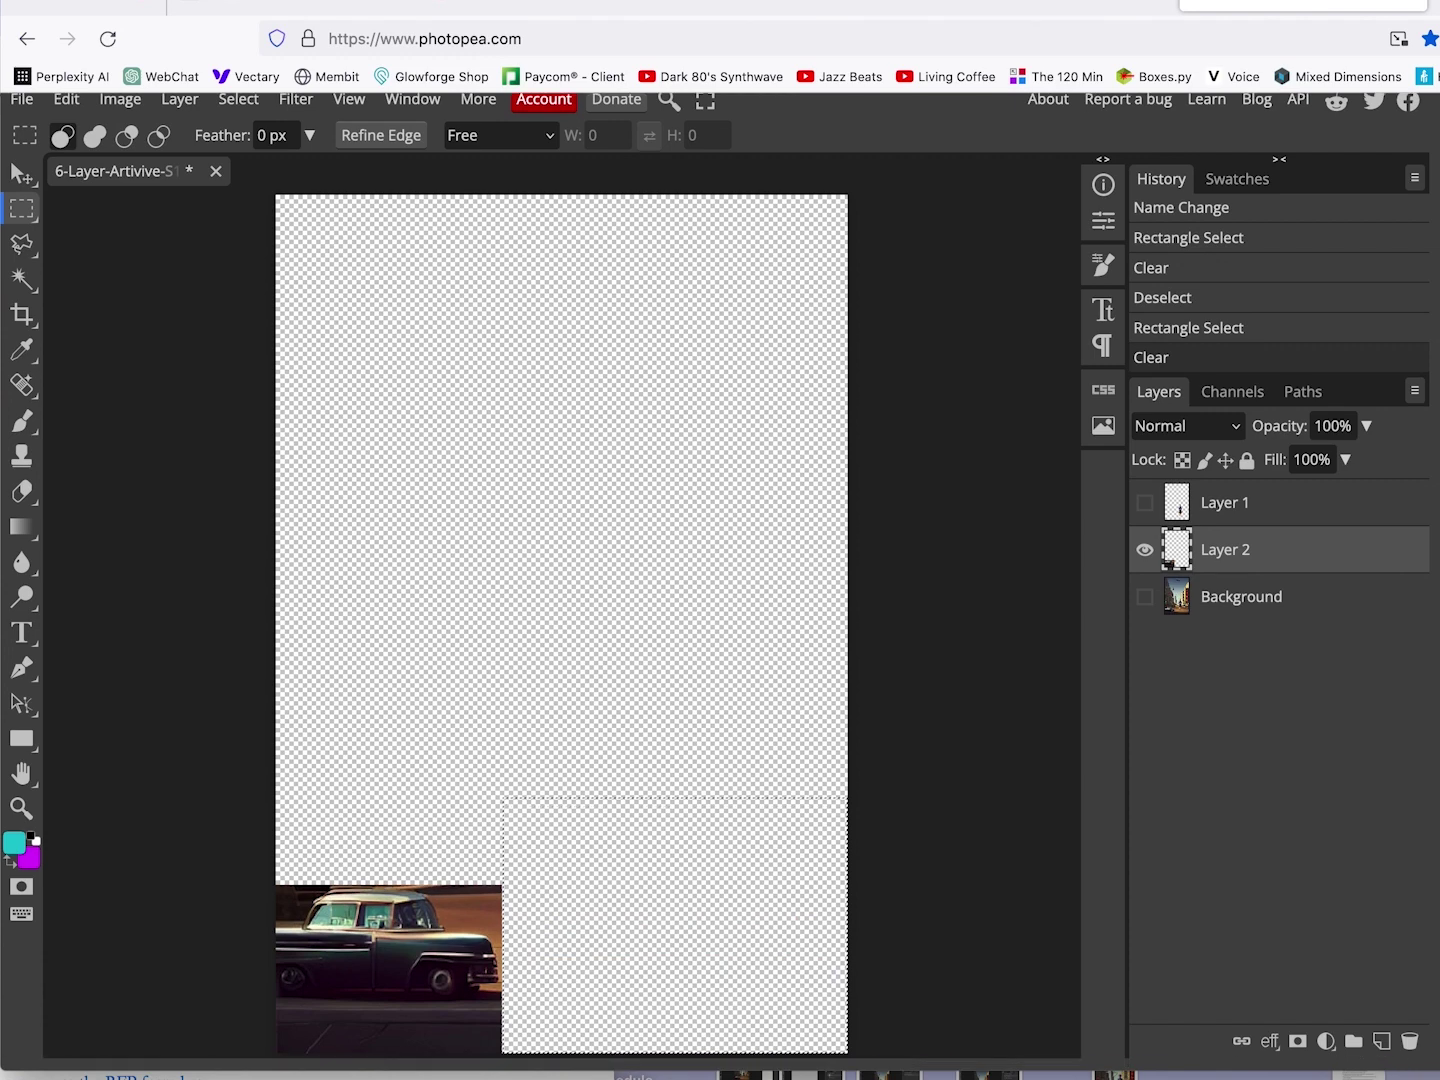
drag(274, 1012, 666, 1063)
key(Delete)
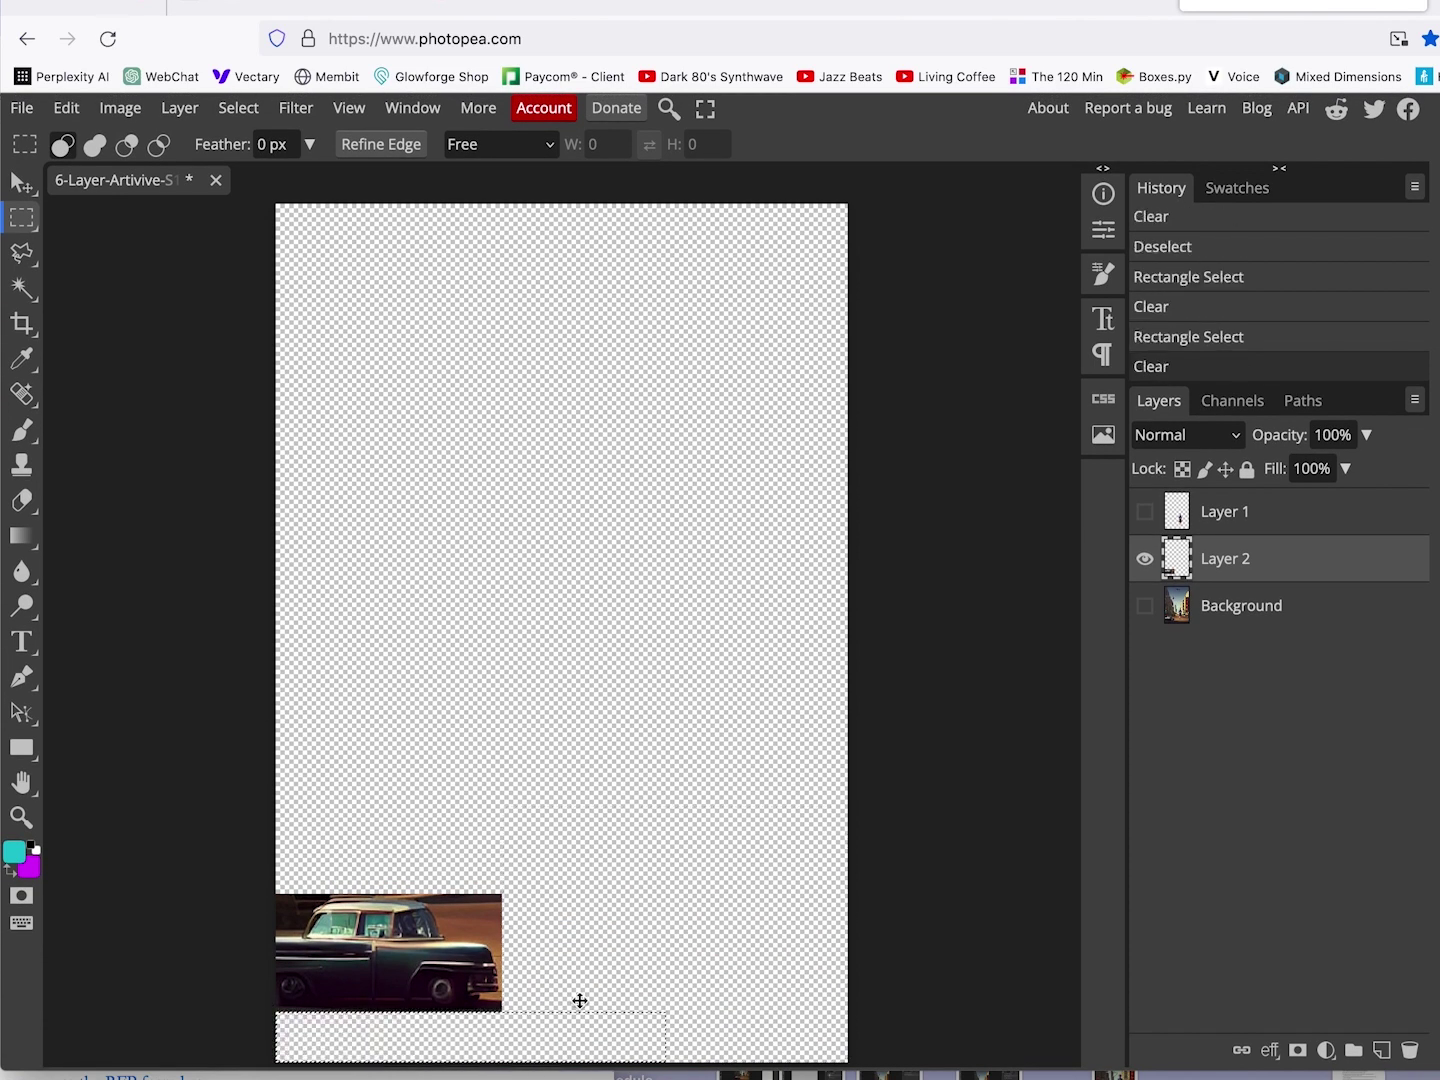
Clear the selection and erase the background along the car's roof, windshield, hood and front end with the 8 px eraser.
click(20, 821)
click(370, 871)
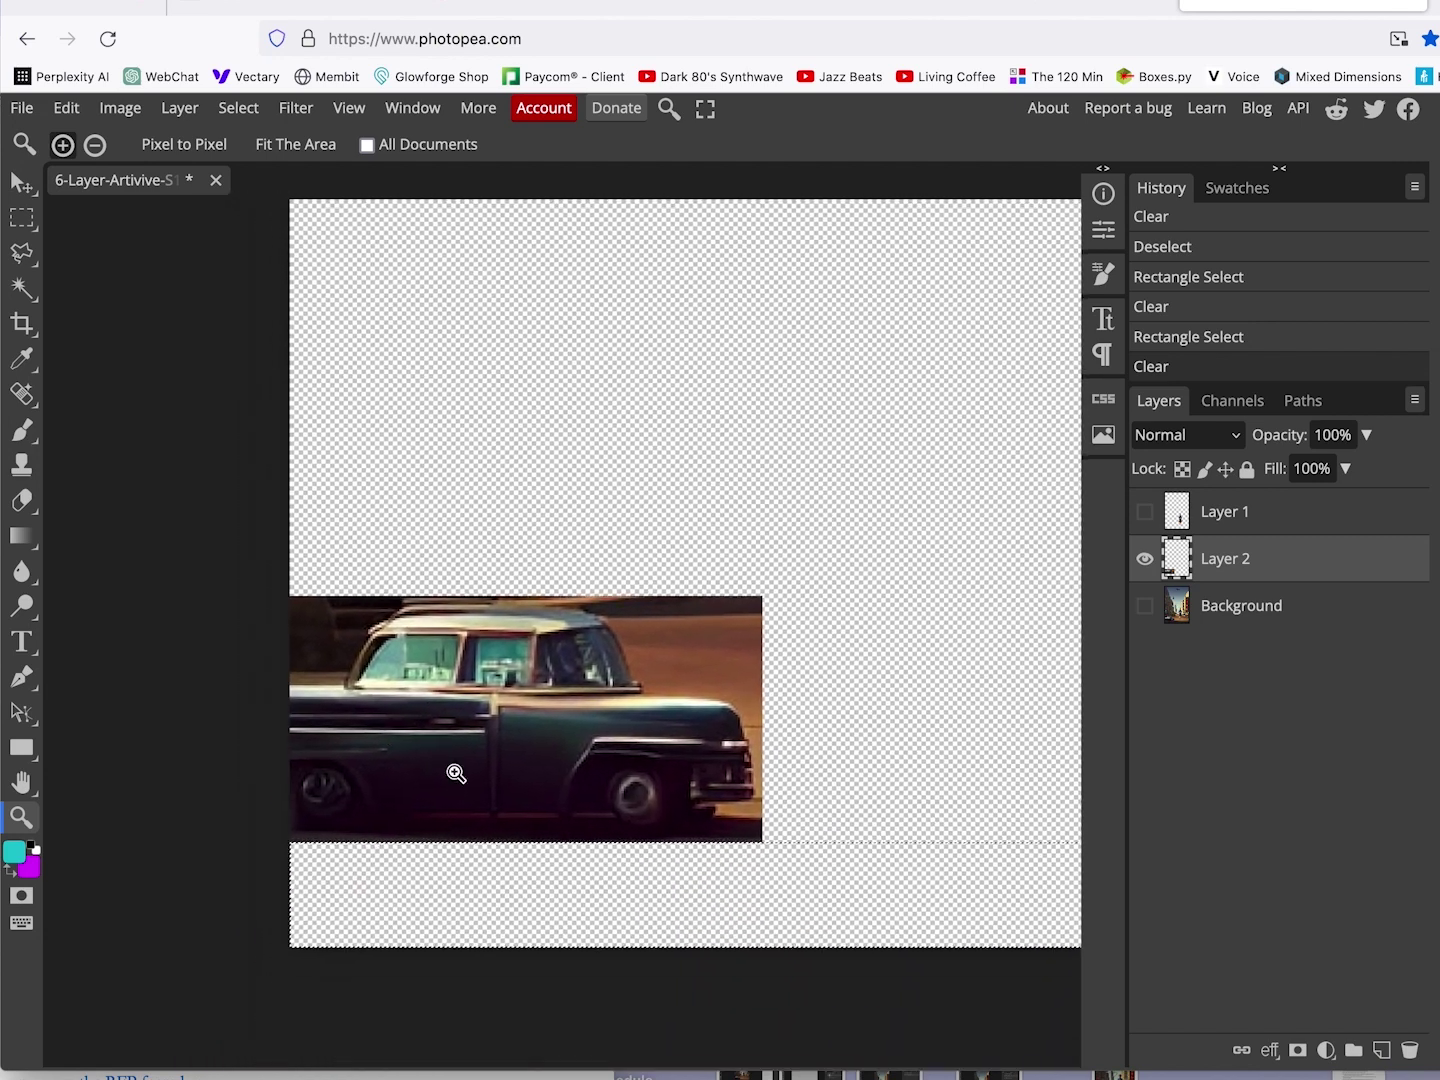
click(528, 715)
click(532, 710)
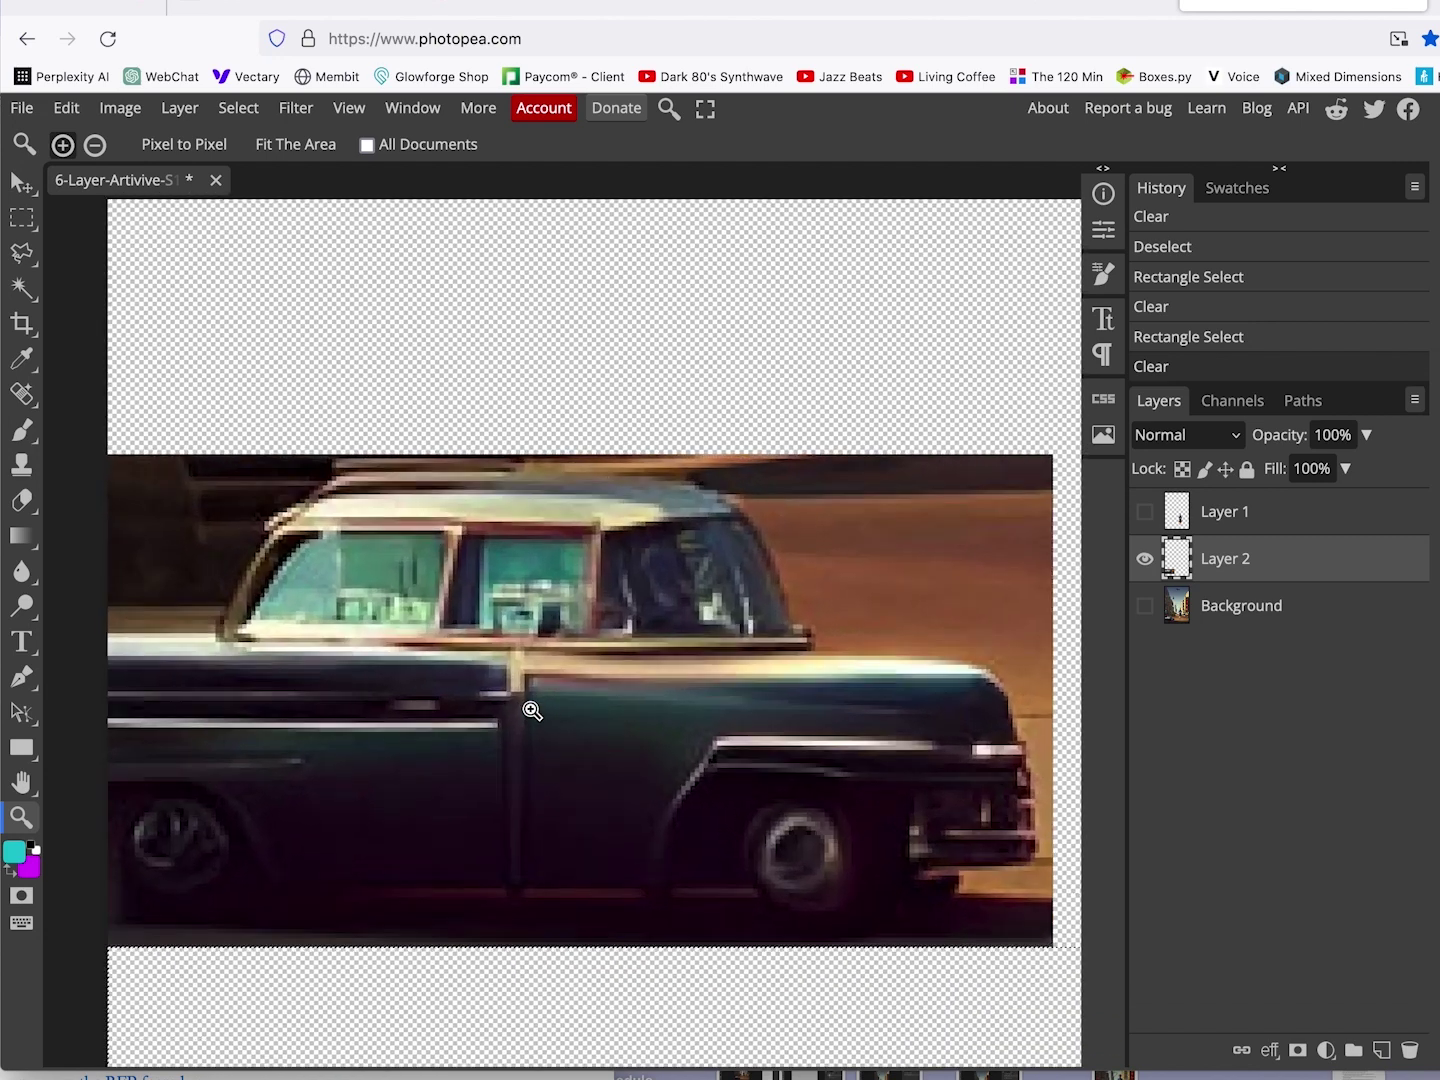
click(28, 505)
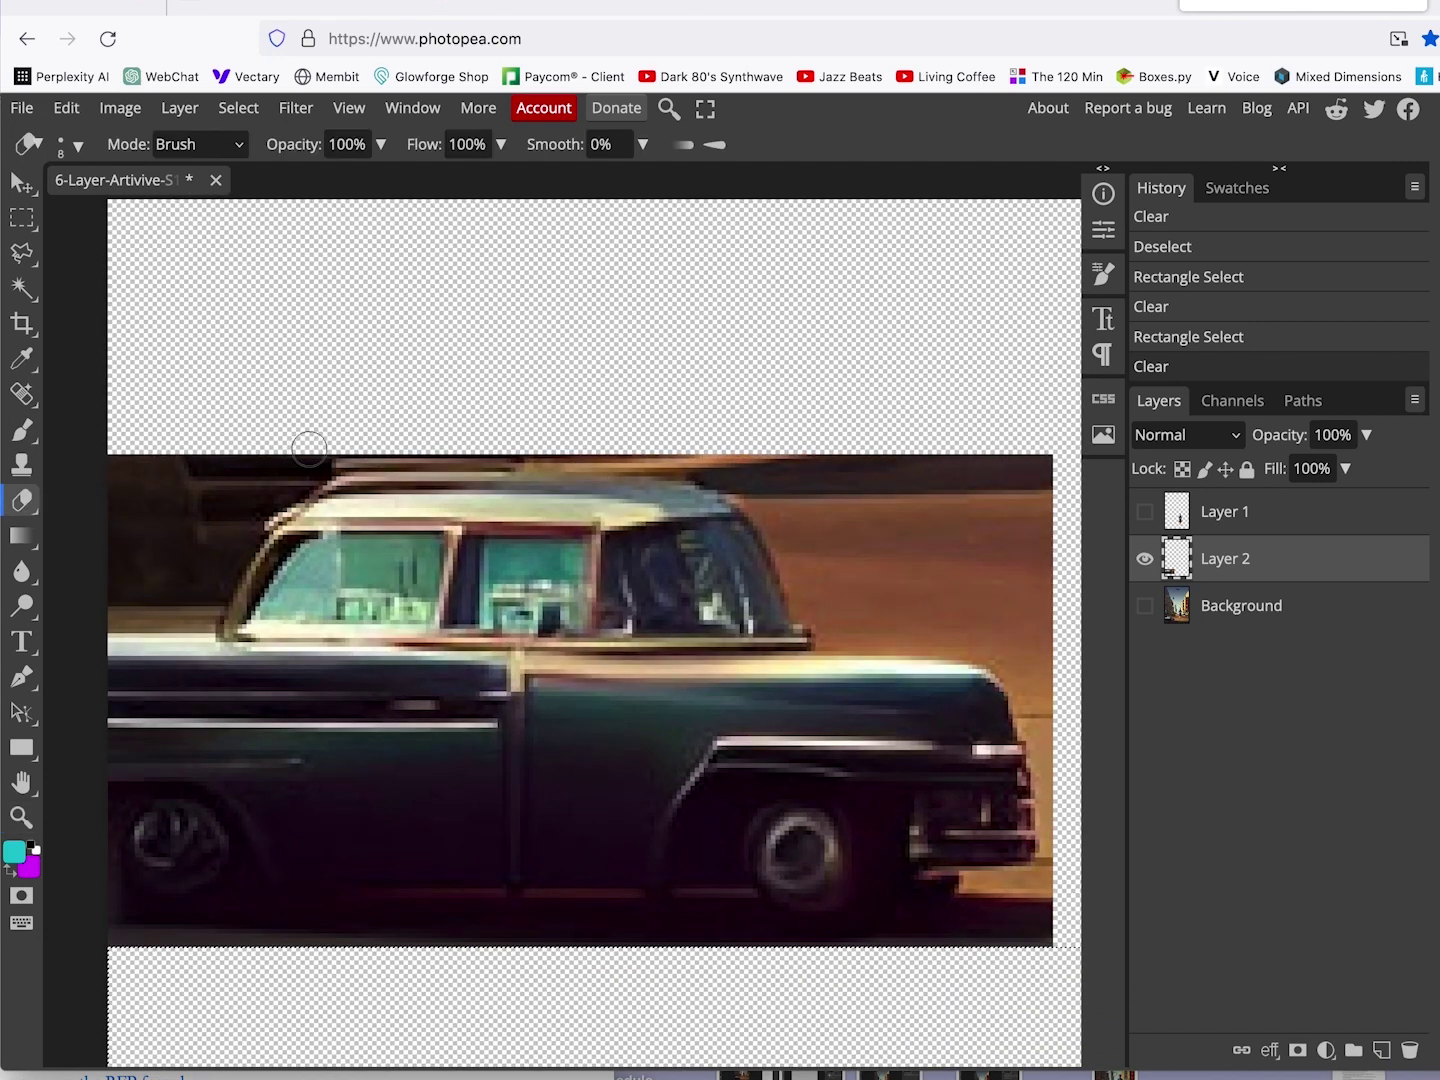
click(272, 485)
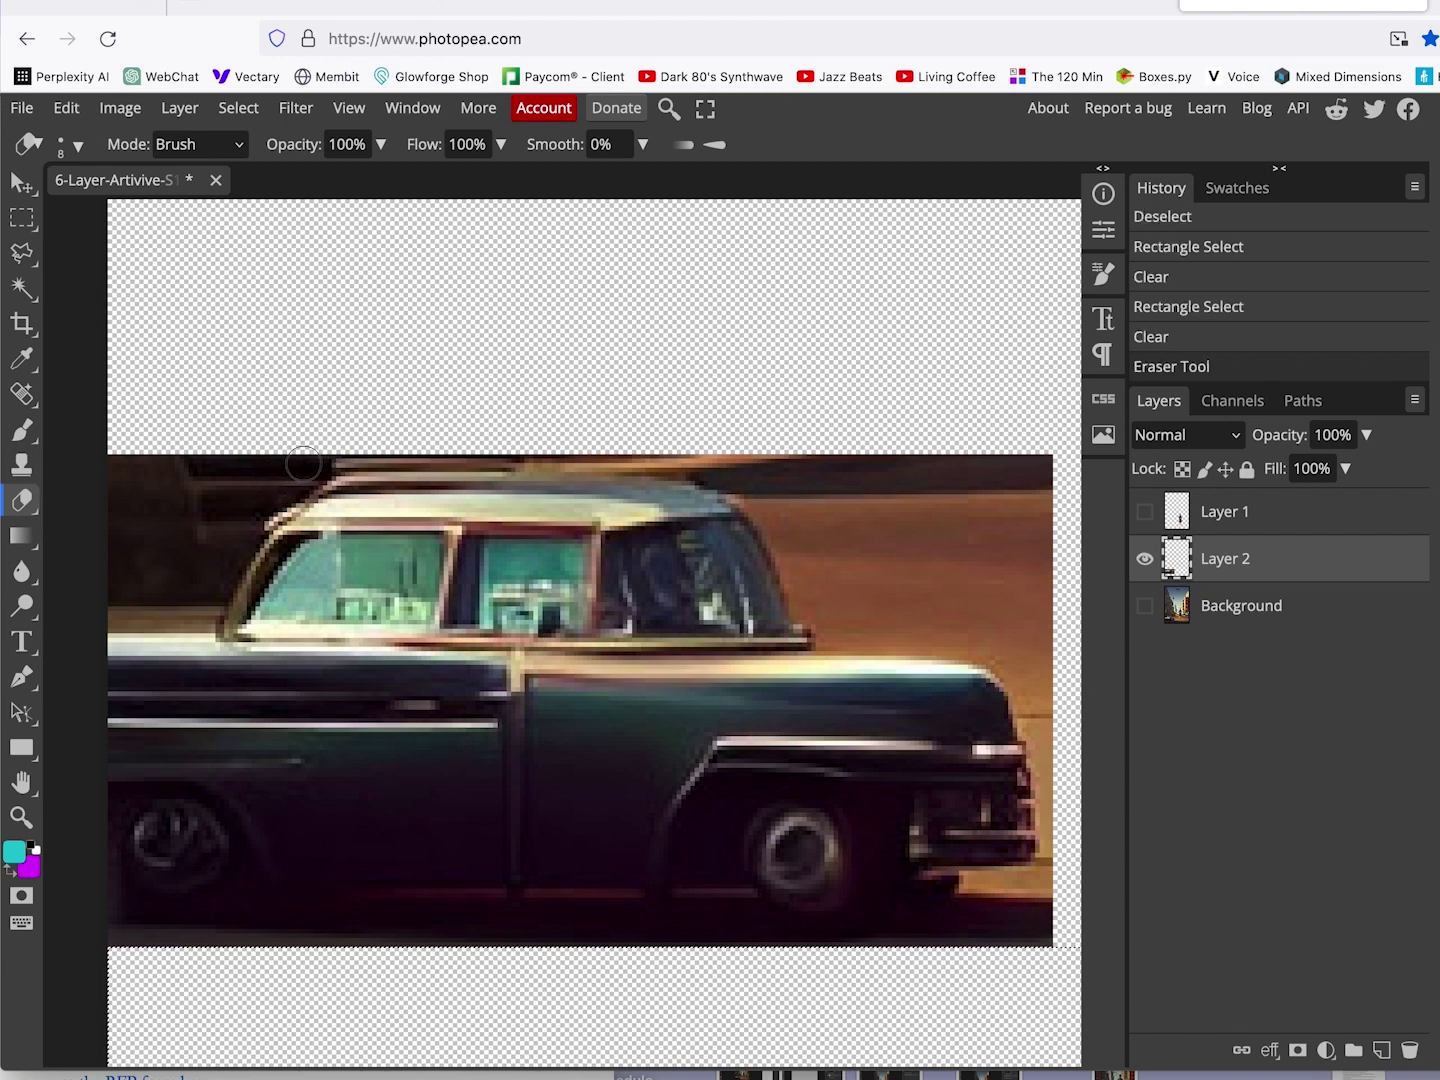
key(ctrl+d)
mouse_move(310, 461)
mouse_down()
mouse_move(239, 532)
mouse_move(217, 590)
mouse_move(112, 587)
mouse_move(94, 459)
mouse_move(282, 448)
mouse_move(201, 563)
mouse_move(143, 559)
mouse_move(211, 520)
mouse_move(238, 456)
mouse_move(182, 522)
mouse_move(193, 469)
mouse_move(158, 531)
mouse_move(165, 481)
mouse_move(146, 482)
mouse_move(128, 523)
mouse_up()
drag(186, 455, 201, 458)
mouse_move(333, 447)
mouse_down()
mouse_move(585, 445)
mouse_move(714, 464)
mouse_move(745, 478)
mouse_move(797, 545)
mouse_move(814, 601)
mouse_move(850, 628)
mouse_move(964, 634)
mouse_move(1012, 658)
mouse_move(1040, 699)
mouse_move(1051, 768)
mouse_up()
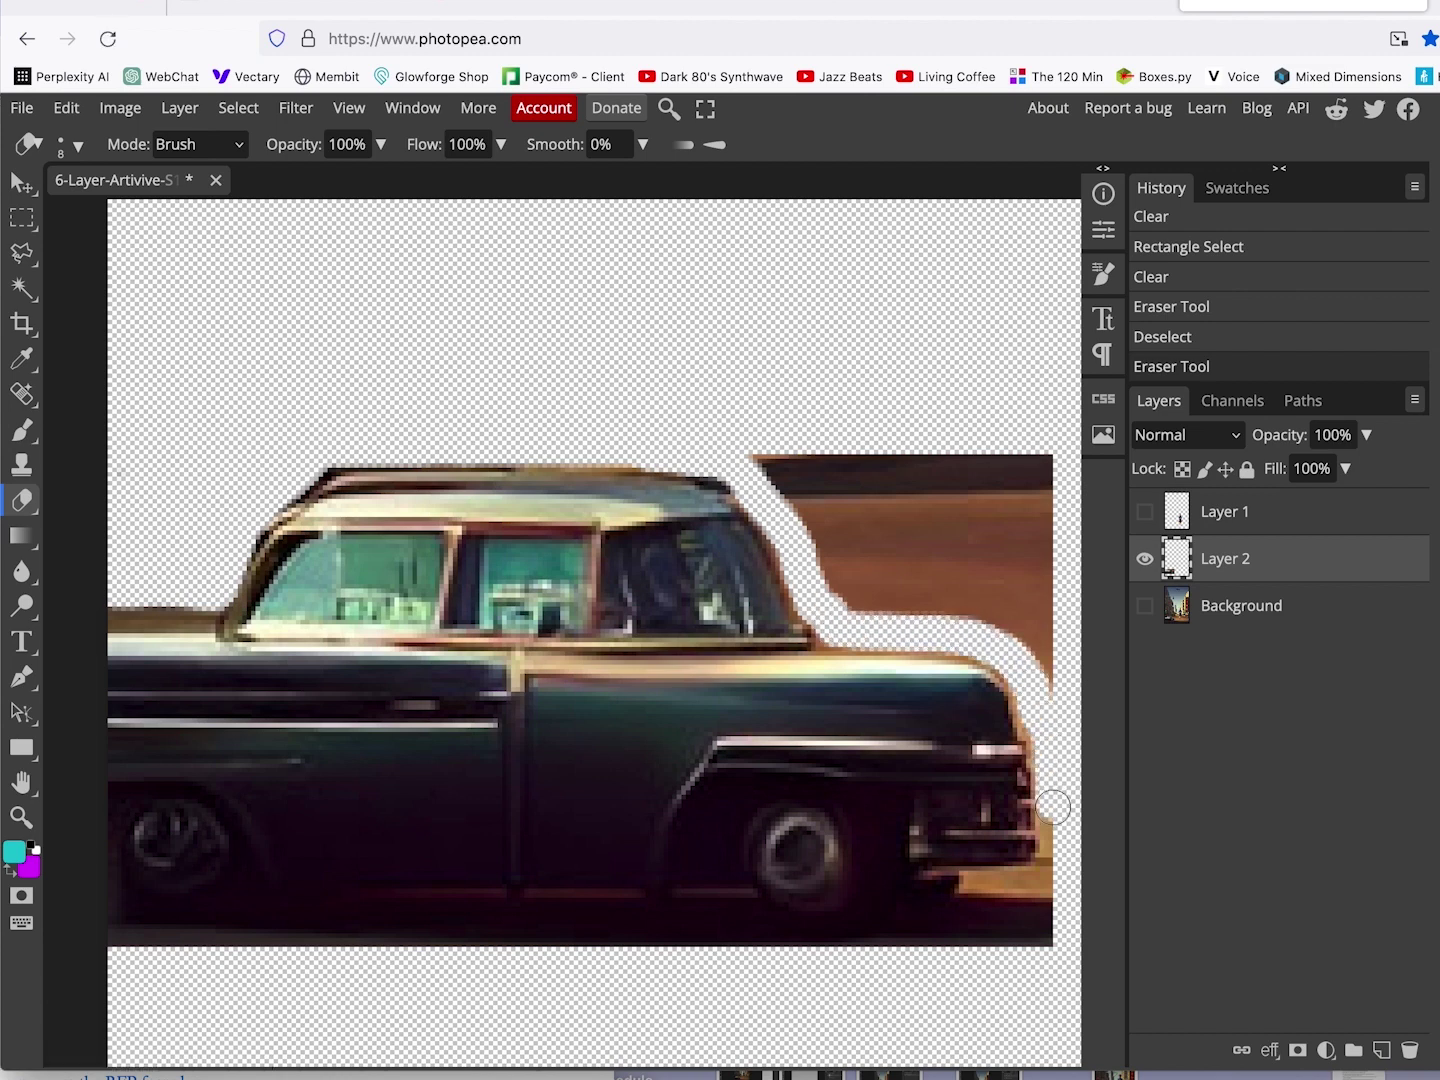
Erase the street by the car's front wheel and the leftover patch above its hood, enlarging the eraser to 30 px.
mouse_move(1028, 885)
mouse_down()
mouse_move(969, 889)
mouse_move(1044, 899)
mouse_move(1019, 947)
mouse_move(950, 937)
mouse_move(981, 939)
mouse_move(961, 913)
mouse_move(909, 968)
mouse_move(950, 945)
mouse_up()
mouse_move(1049, 697)
mouse_down()
mouse_move(1057, 384)
mouse_move(1025, 471)
mouse_move(1020, 542)
mouse_move(1041, 566)
mouse_move(1023, 582)
mouse_move(967, 554)
mouse_move(882, 558)
mouse_move(858, 501)
mouse_move(800, 436)
mouse_move(942, 500)
mouse_move(964, 466)
mouse_up()
key(bracketright)
key(bracketright)
key(bracketright)
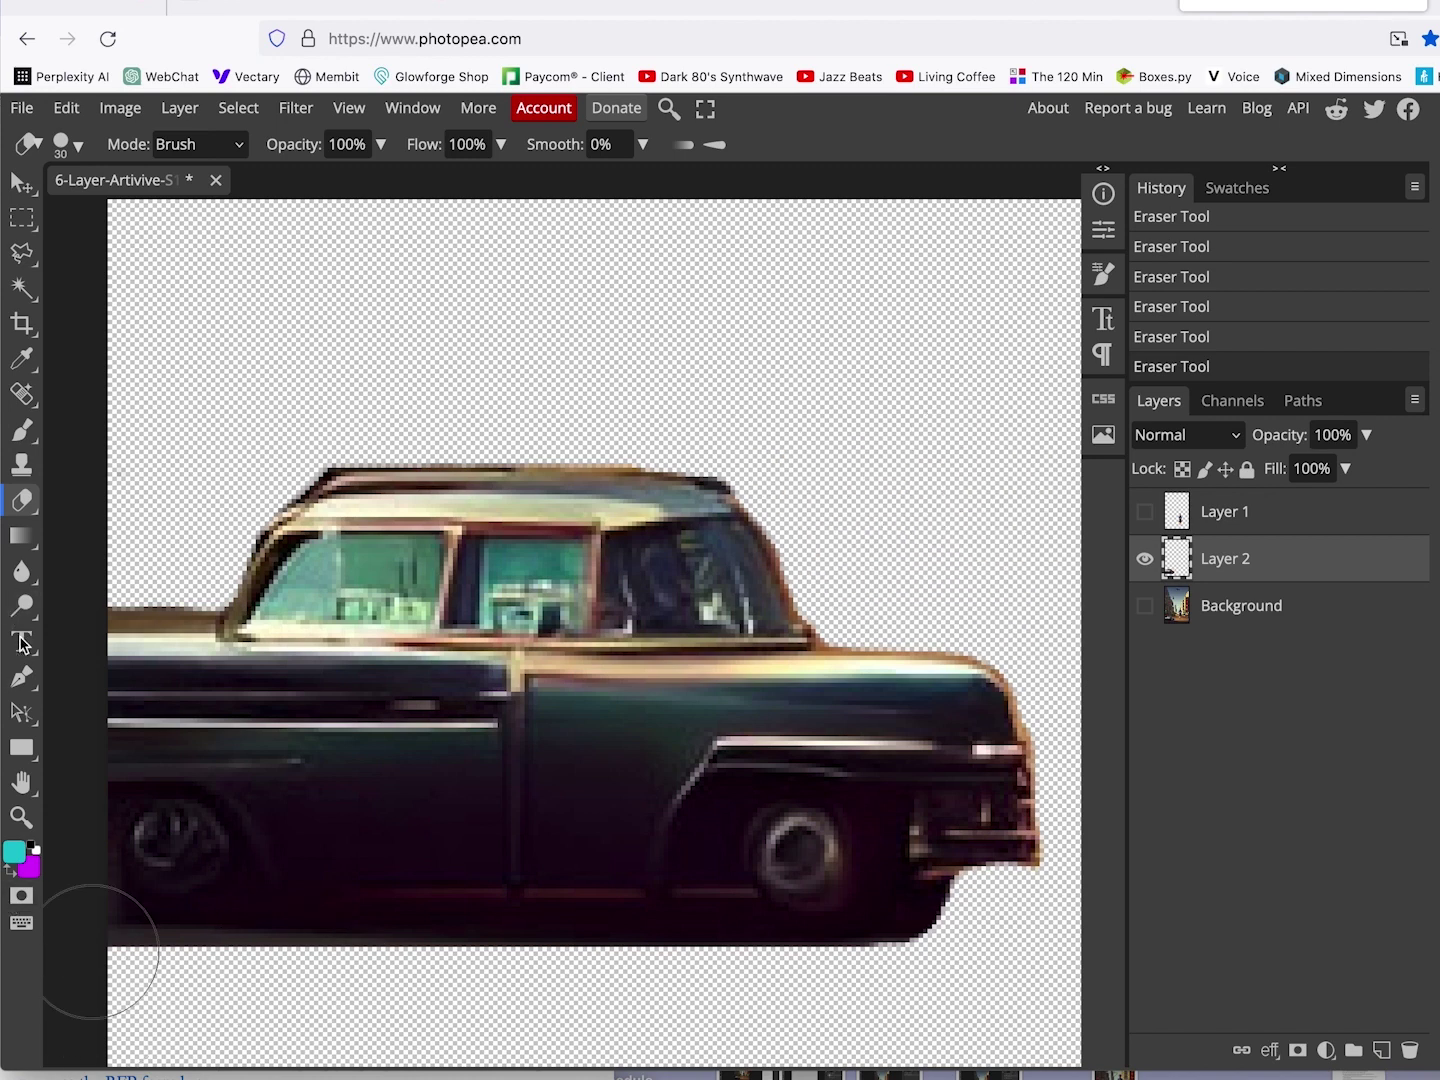
Check the cut-out car and woman on the full canvas by toggling the visibility of Layer 2 and Layer 1.
click(22, 816)
click(296, 144)
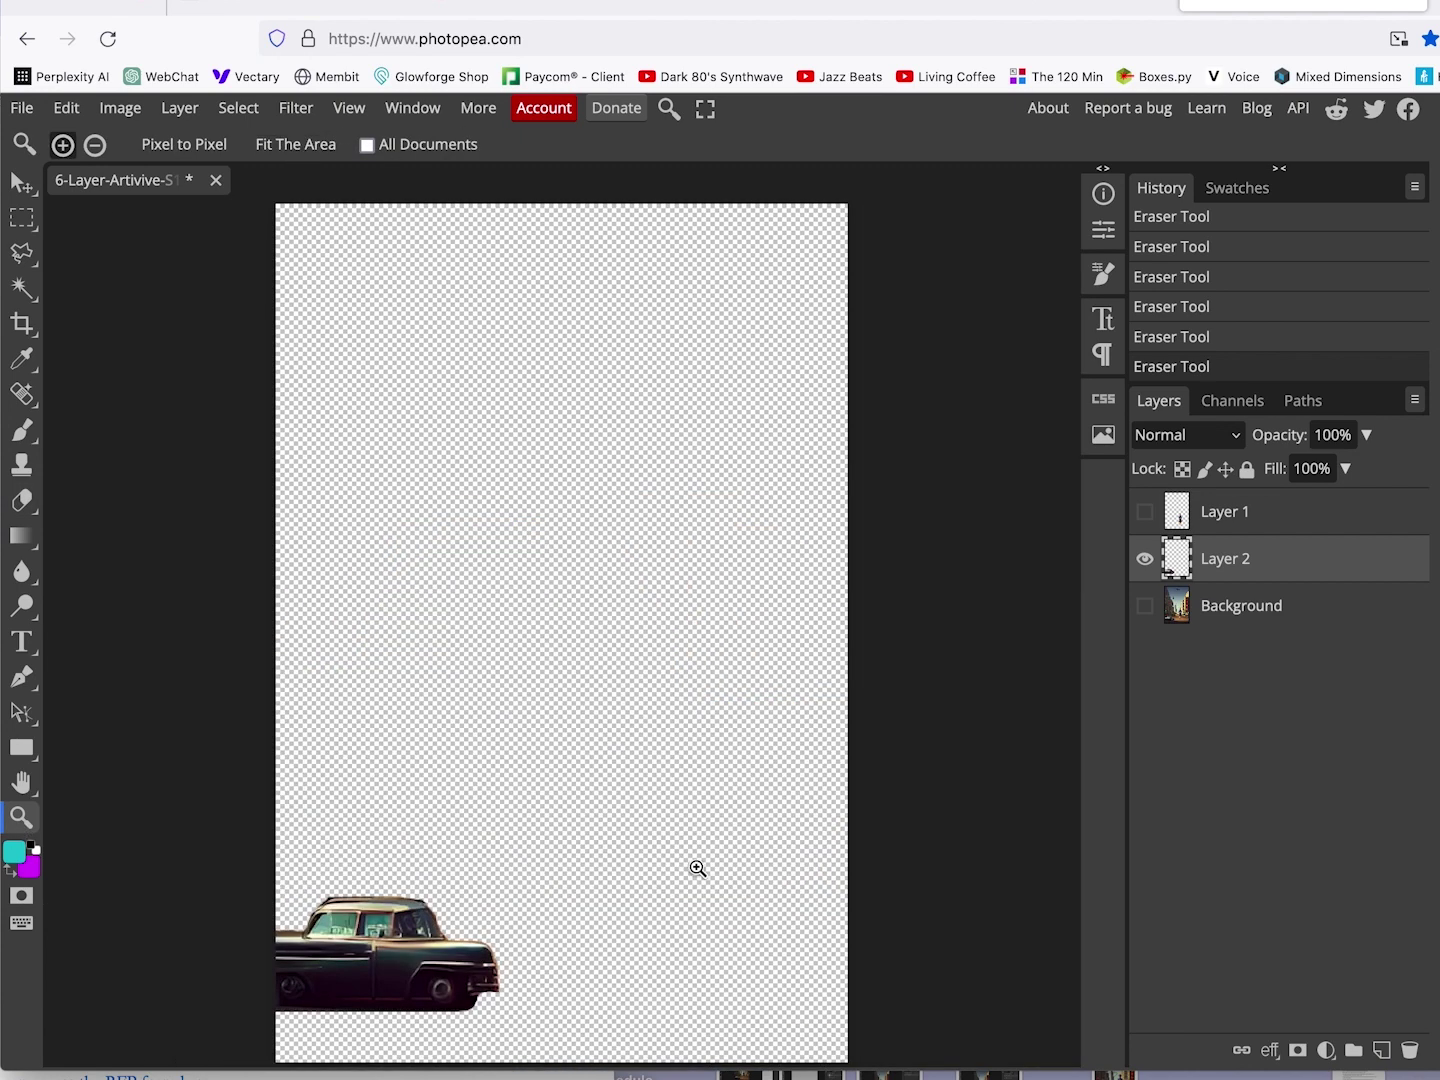
click(1146, 560)
click(1145, 559)
click(1146, 512)
click(1145, 512)
click(1146, 511)
Duplicate the Background layer and hide every layer except the new copy.
click(1145, 606)
drag(1248, 606, 1384, 1052)
click(1145, 512)
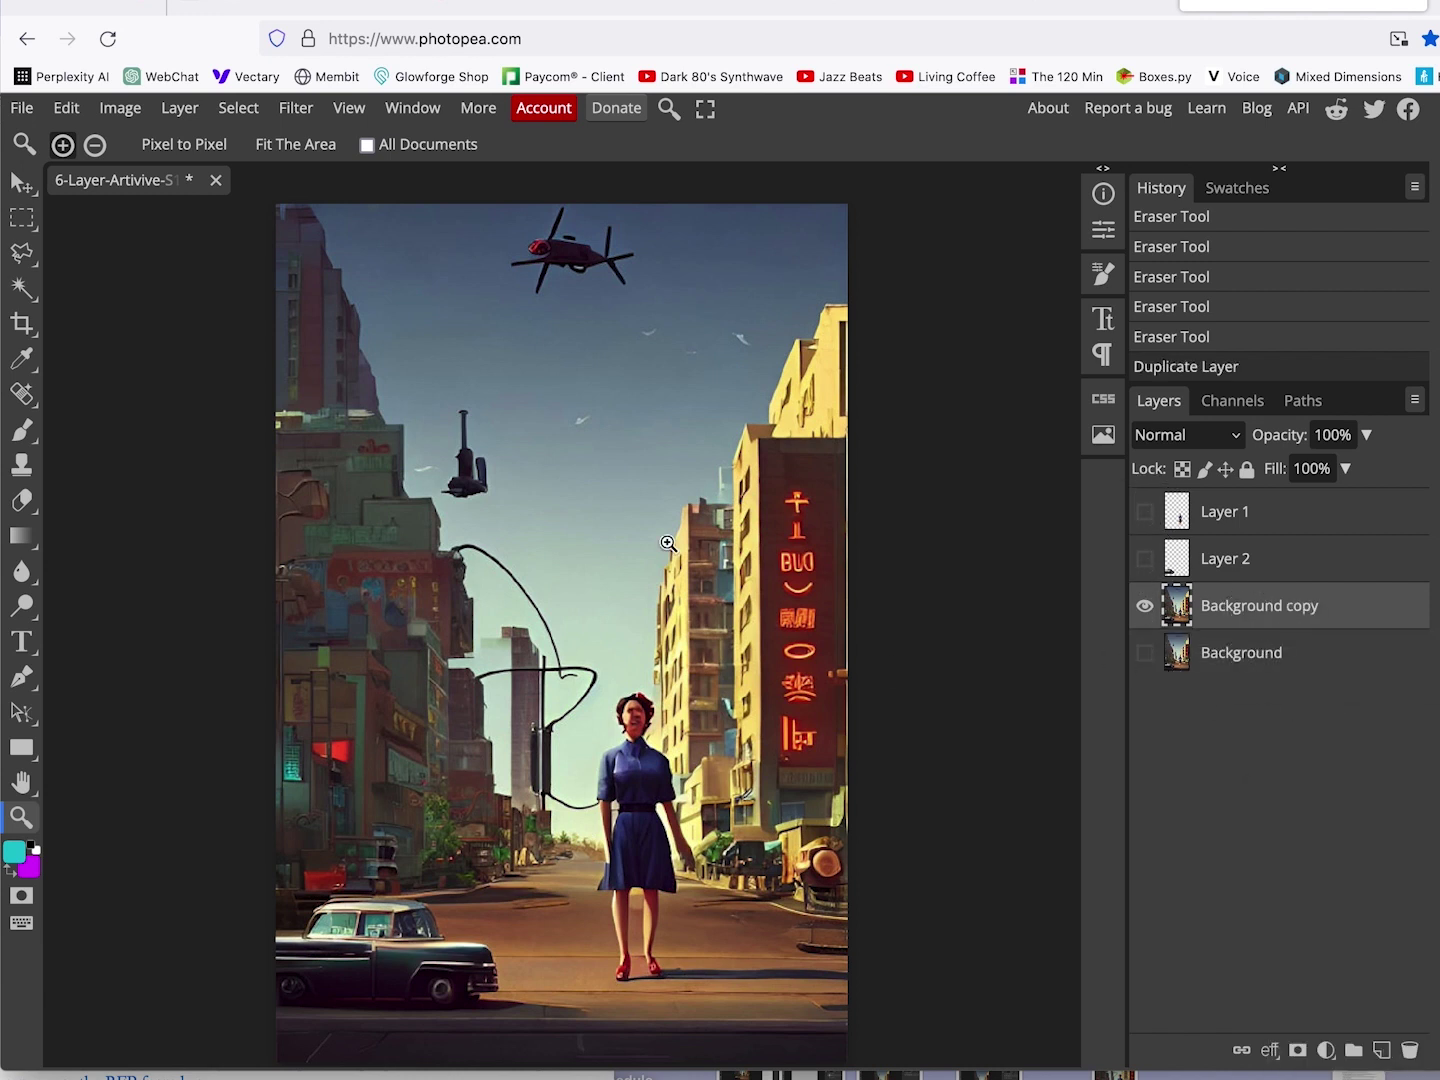
On the Background copy, select the rectangular area below the flying drone and delete its contents.
click(22, 218)
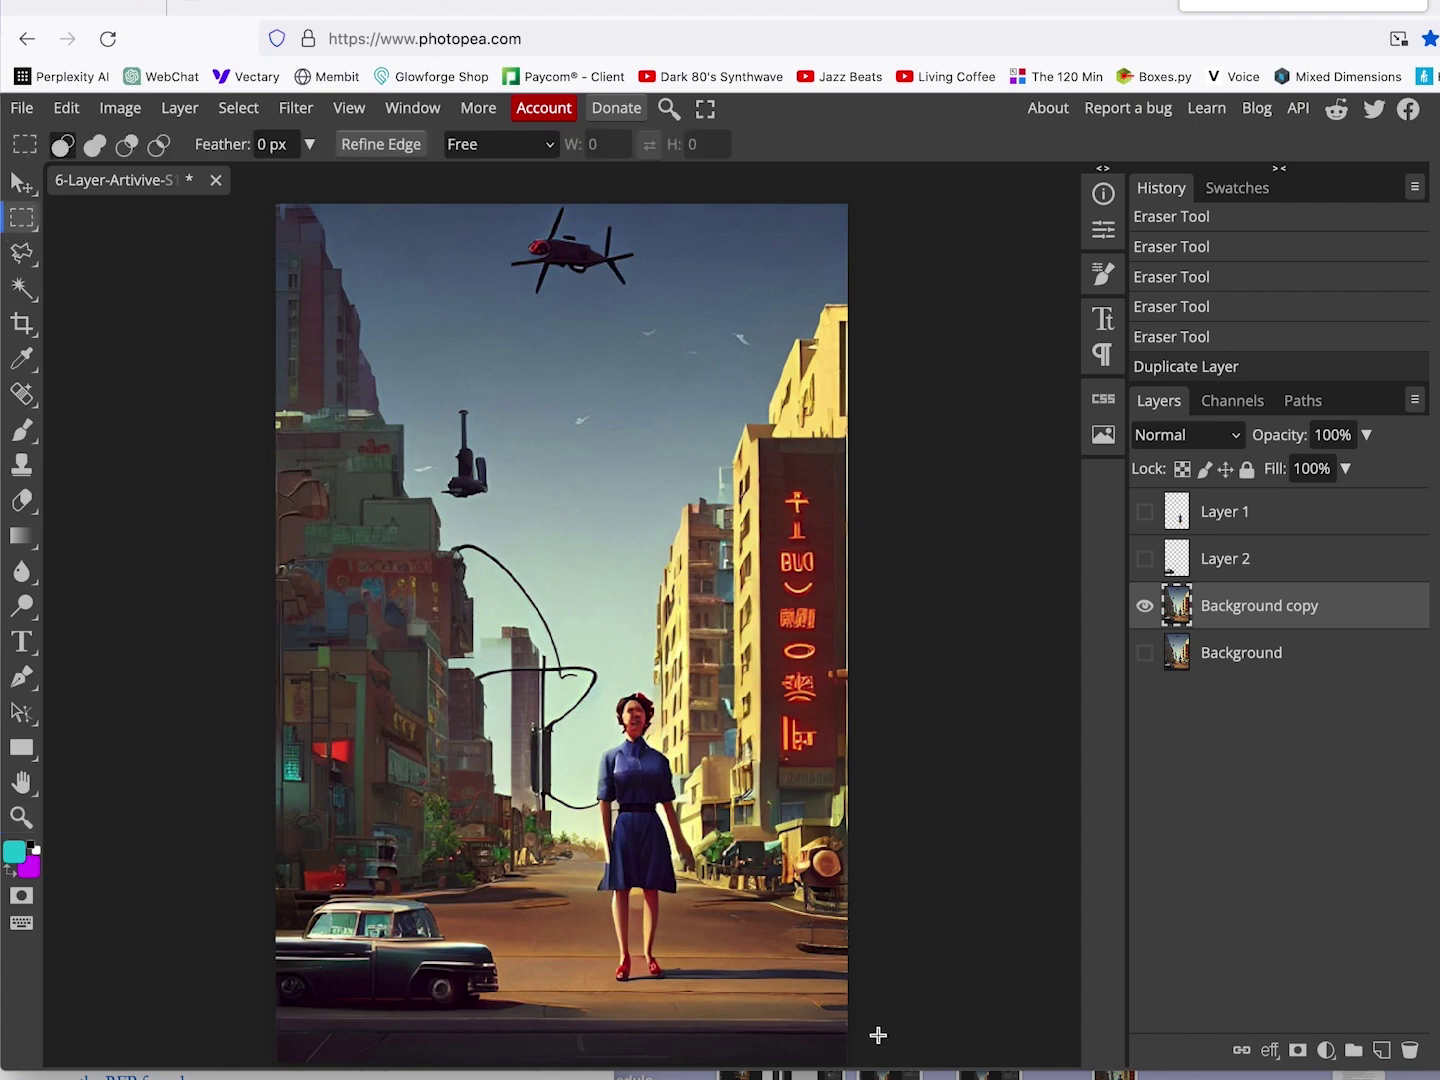
drag(878, 1035, 209, 306)
key(Delete)
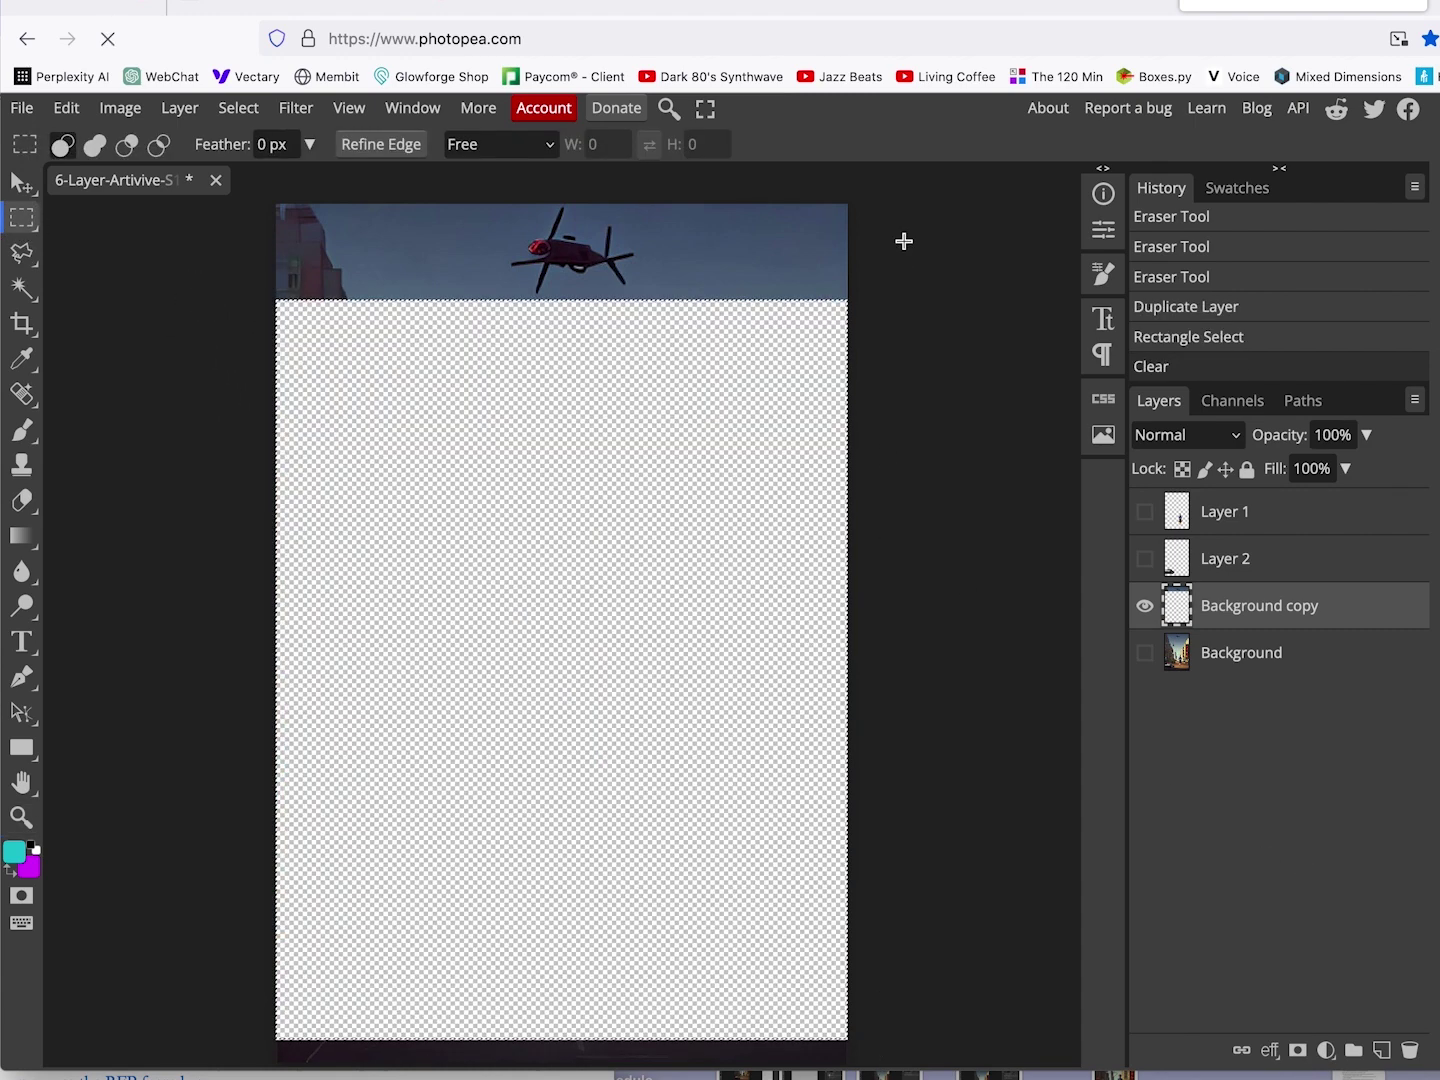
On the Background copy, delete the rectangular sky areas on both sides of the drone and clear the selection.
scroll(903, 241, up, 3)
drag(234, 232, 488, 481)
key(Delete)
drag(905, 413, 628, 251)
key(Delete)
click(21, 817)
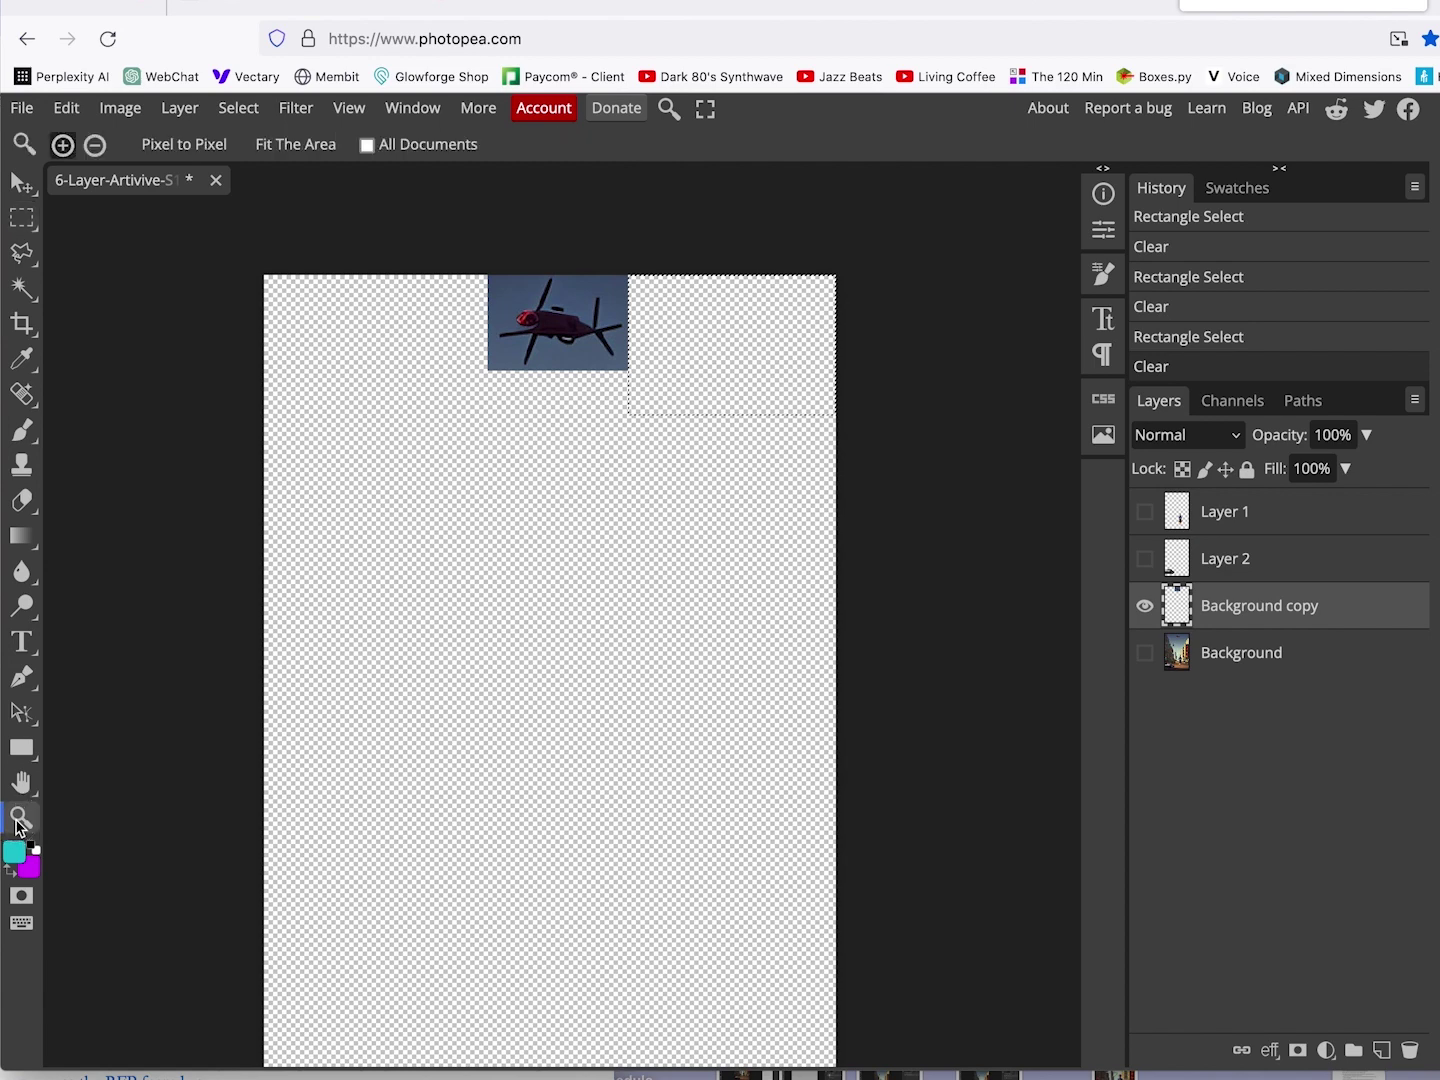
click(570, 418)
key(ctrl+d)
Select the blue sky around the drone with the Magic Wand at tolerance 40, delete it and deselect.
scroll(572, 418, up, 3)
click(579, 534)
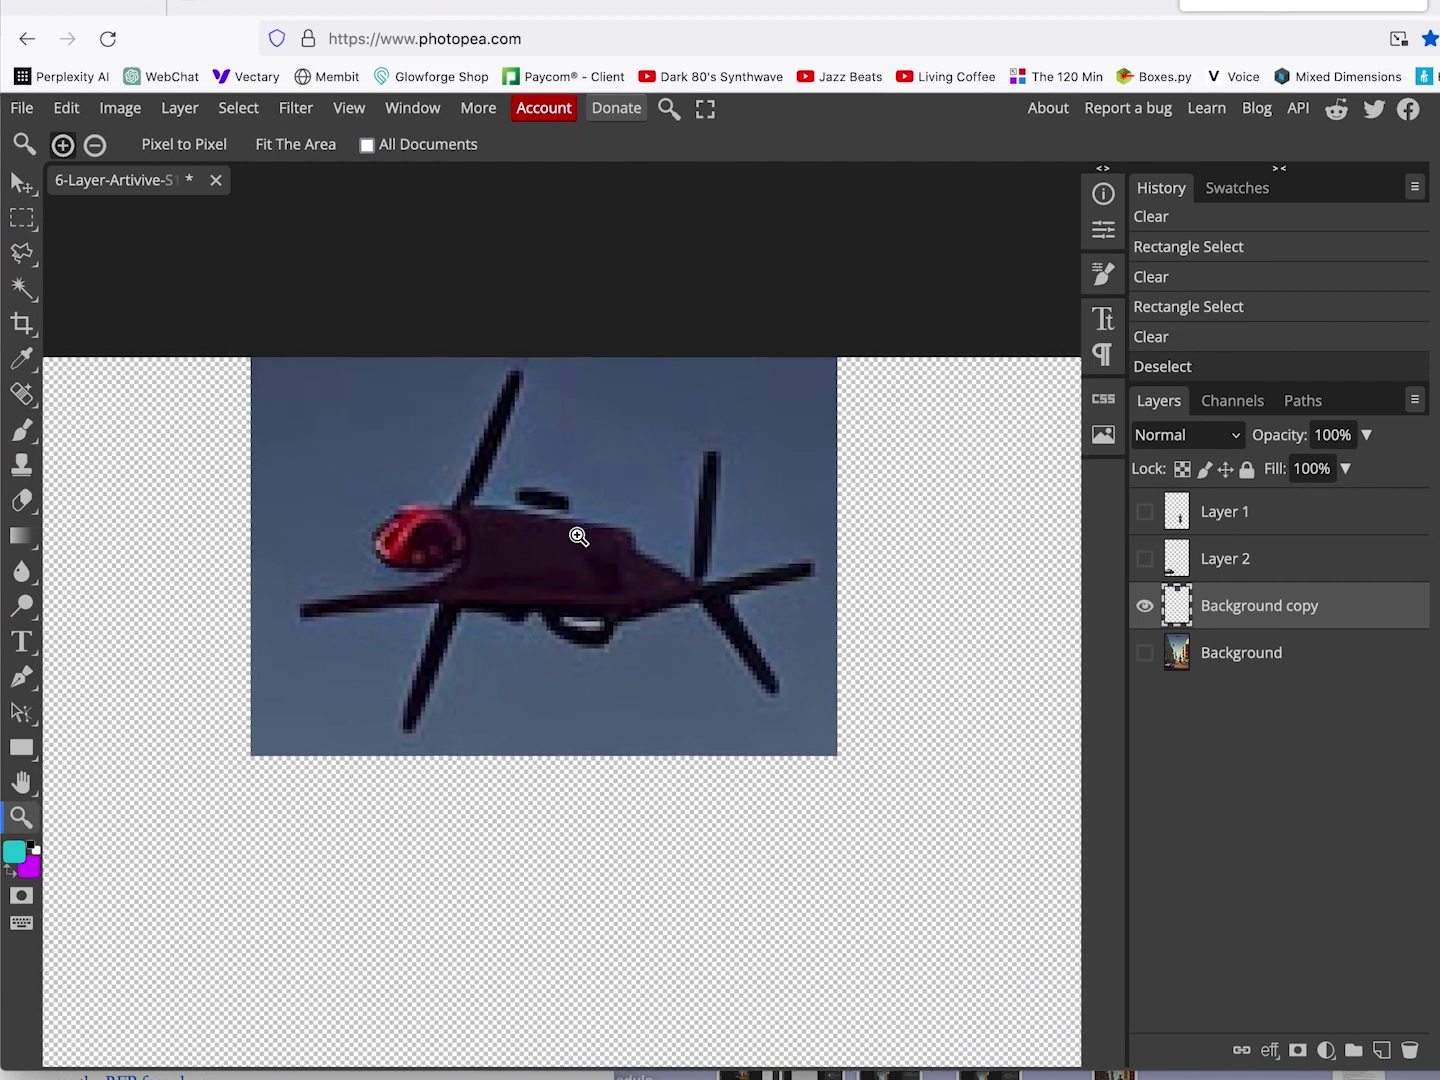
click(548, 533)
click(23, 288)
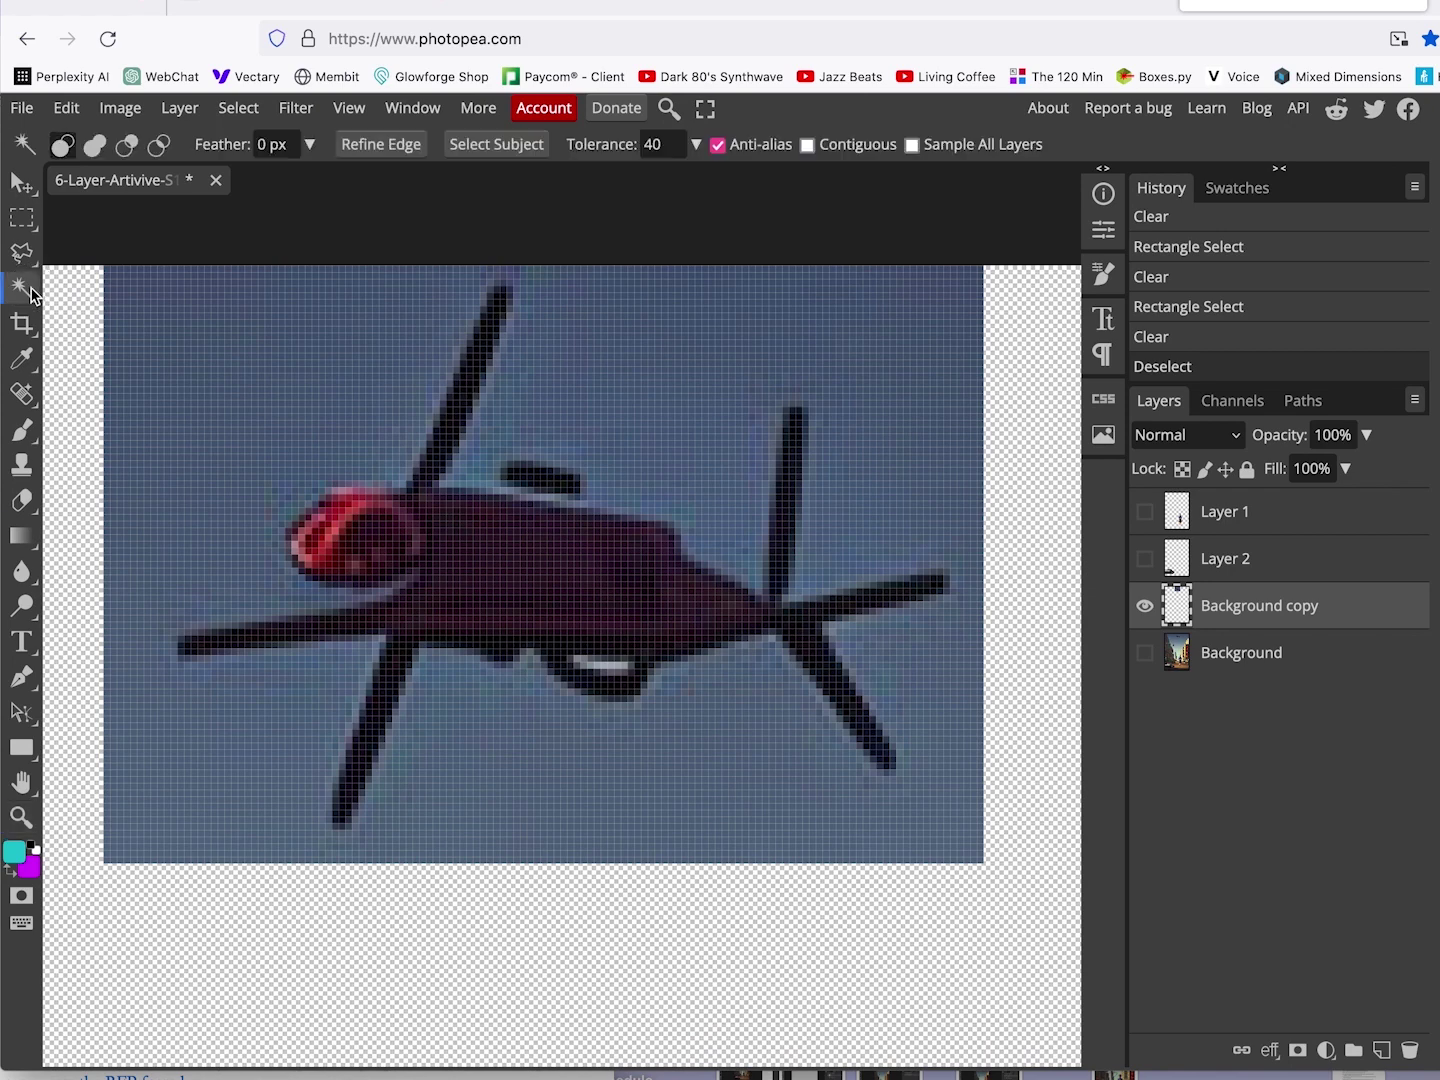
click(673, 387)
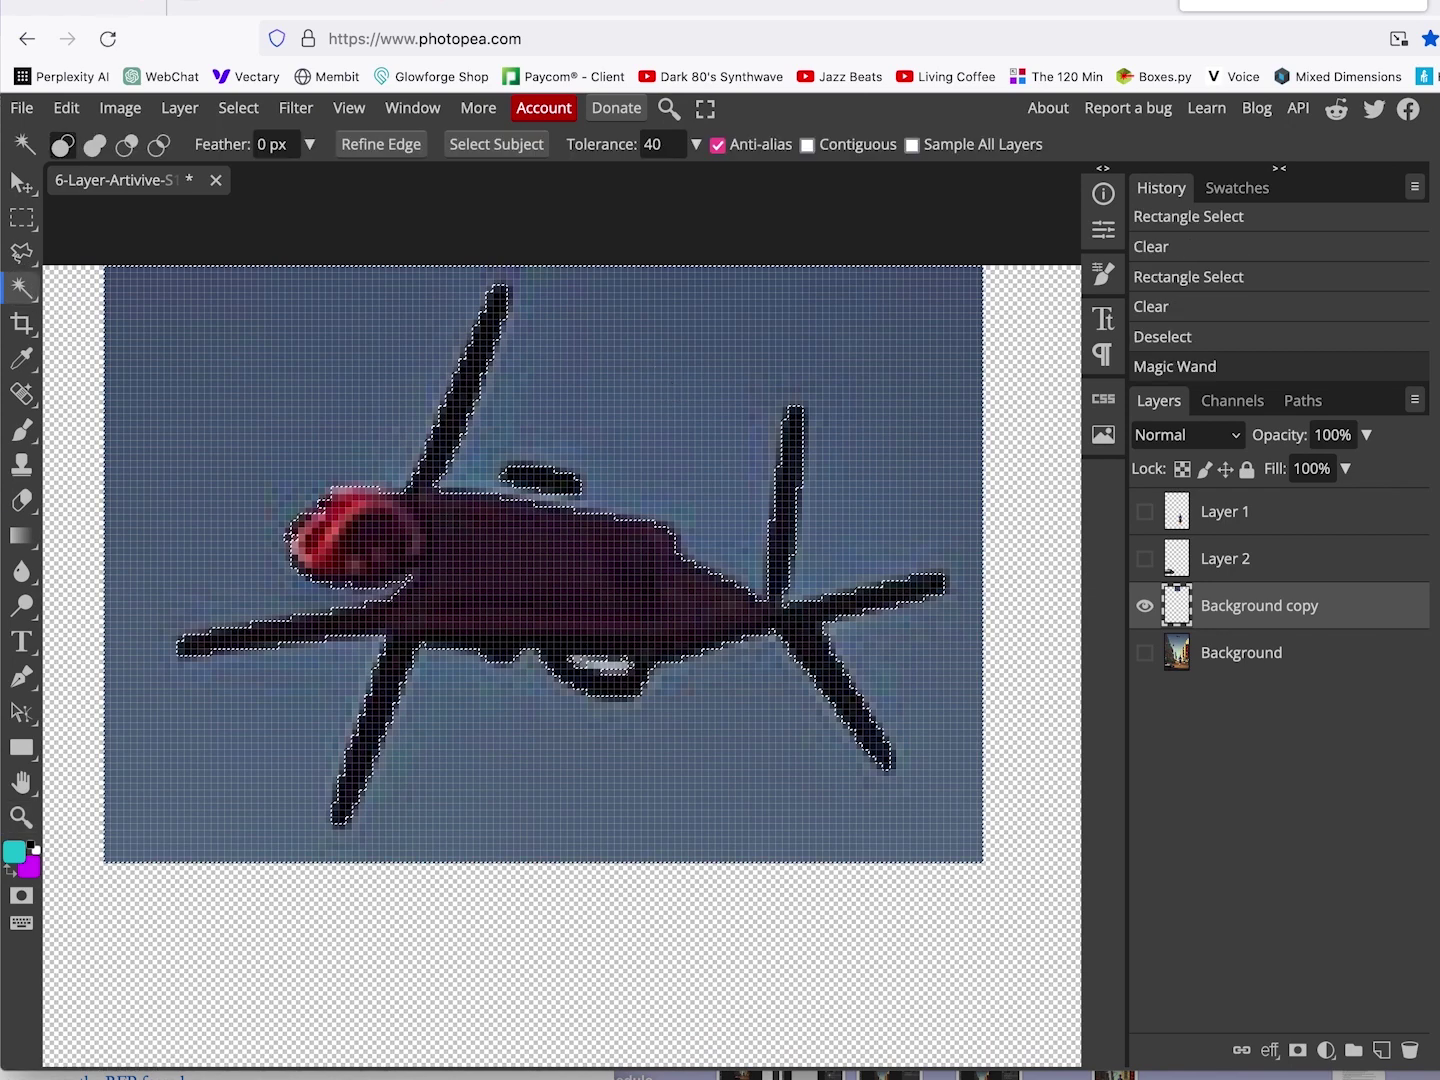
key(Delete)
key(ctrl+d)
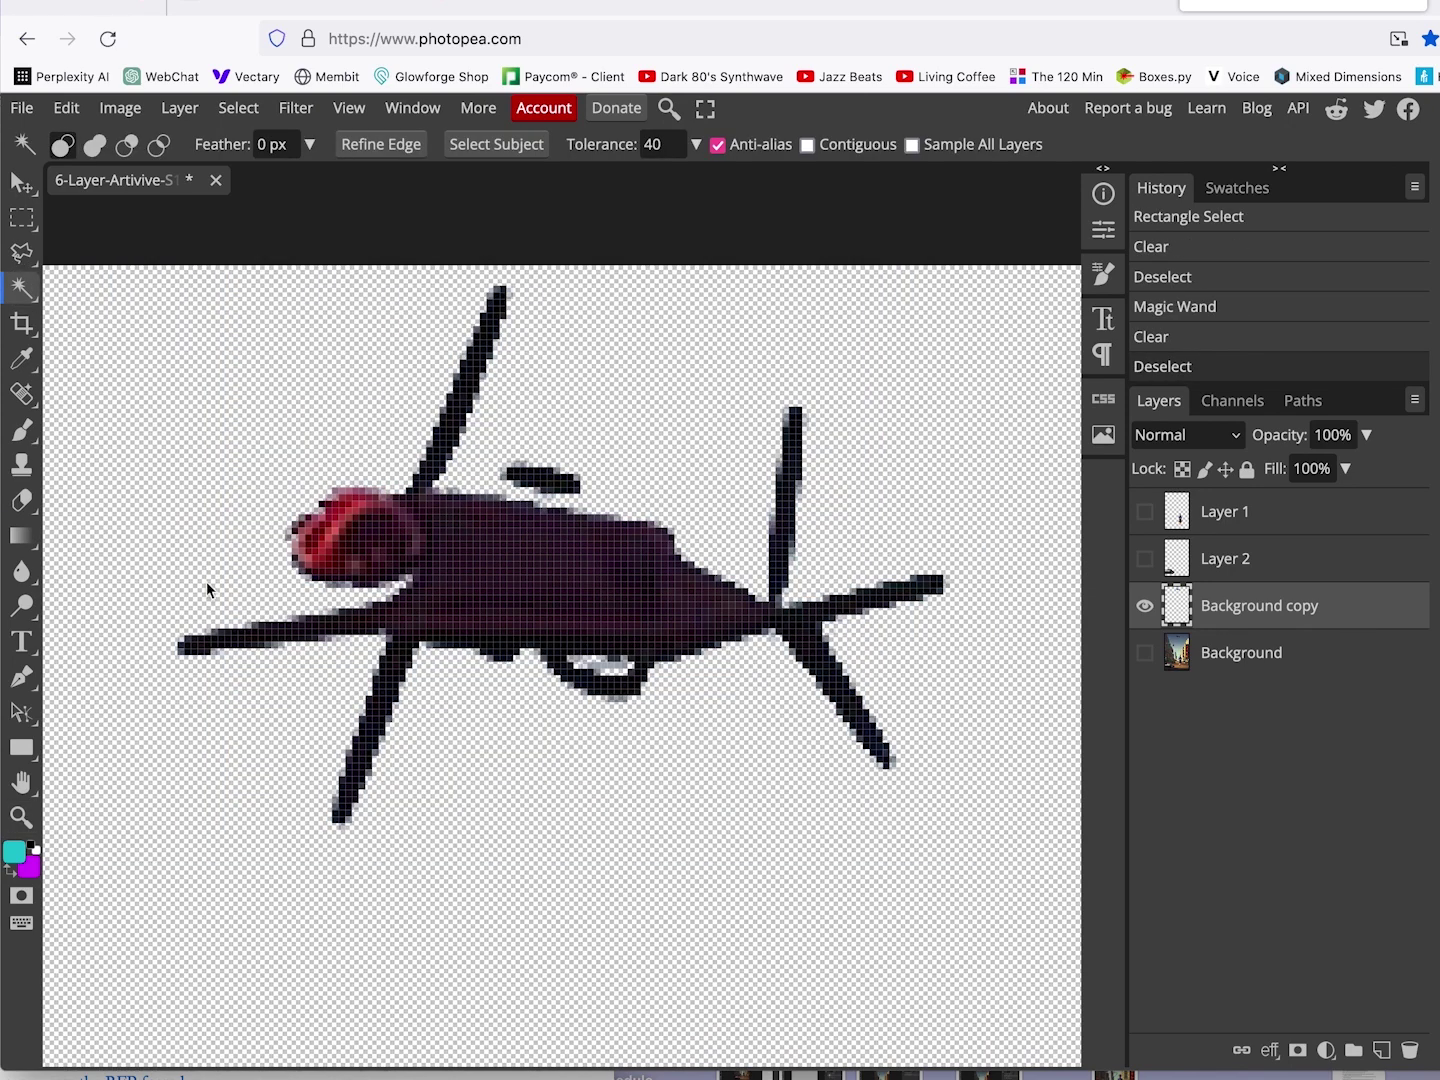
Show Layer 2 and Layer 1 together with the drone on the full canvas, and rename Background copy to Layer 3.
click(21, 815)
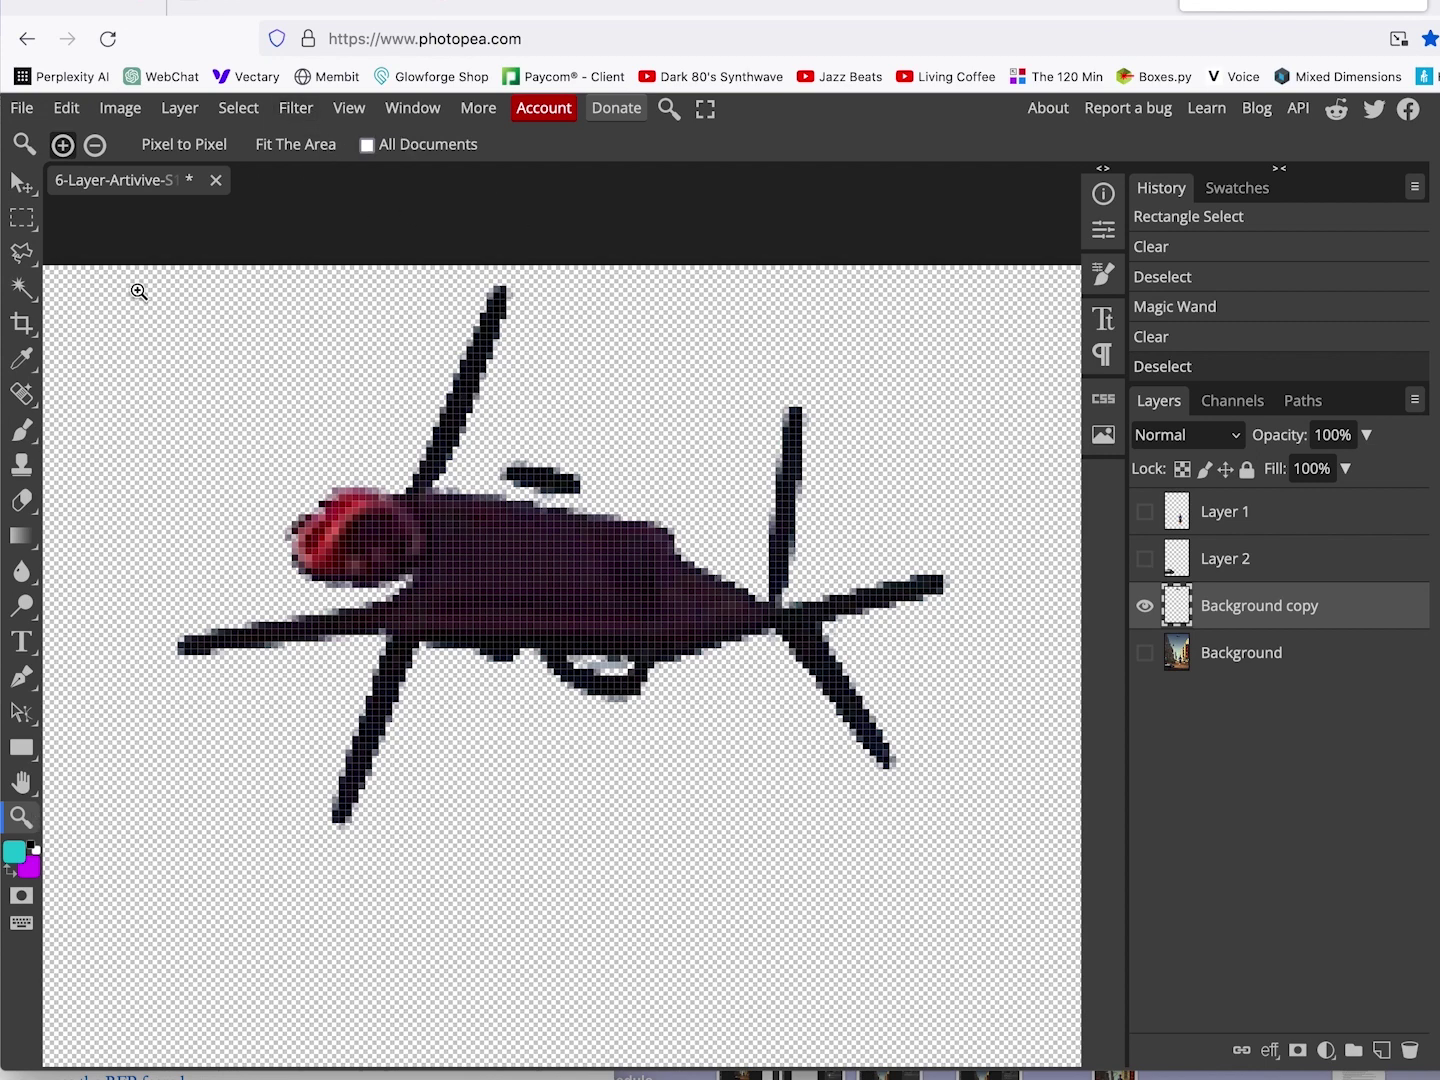
click(292, 147)
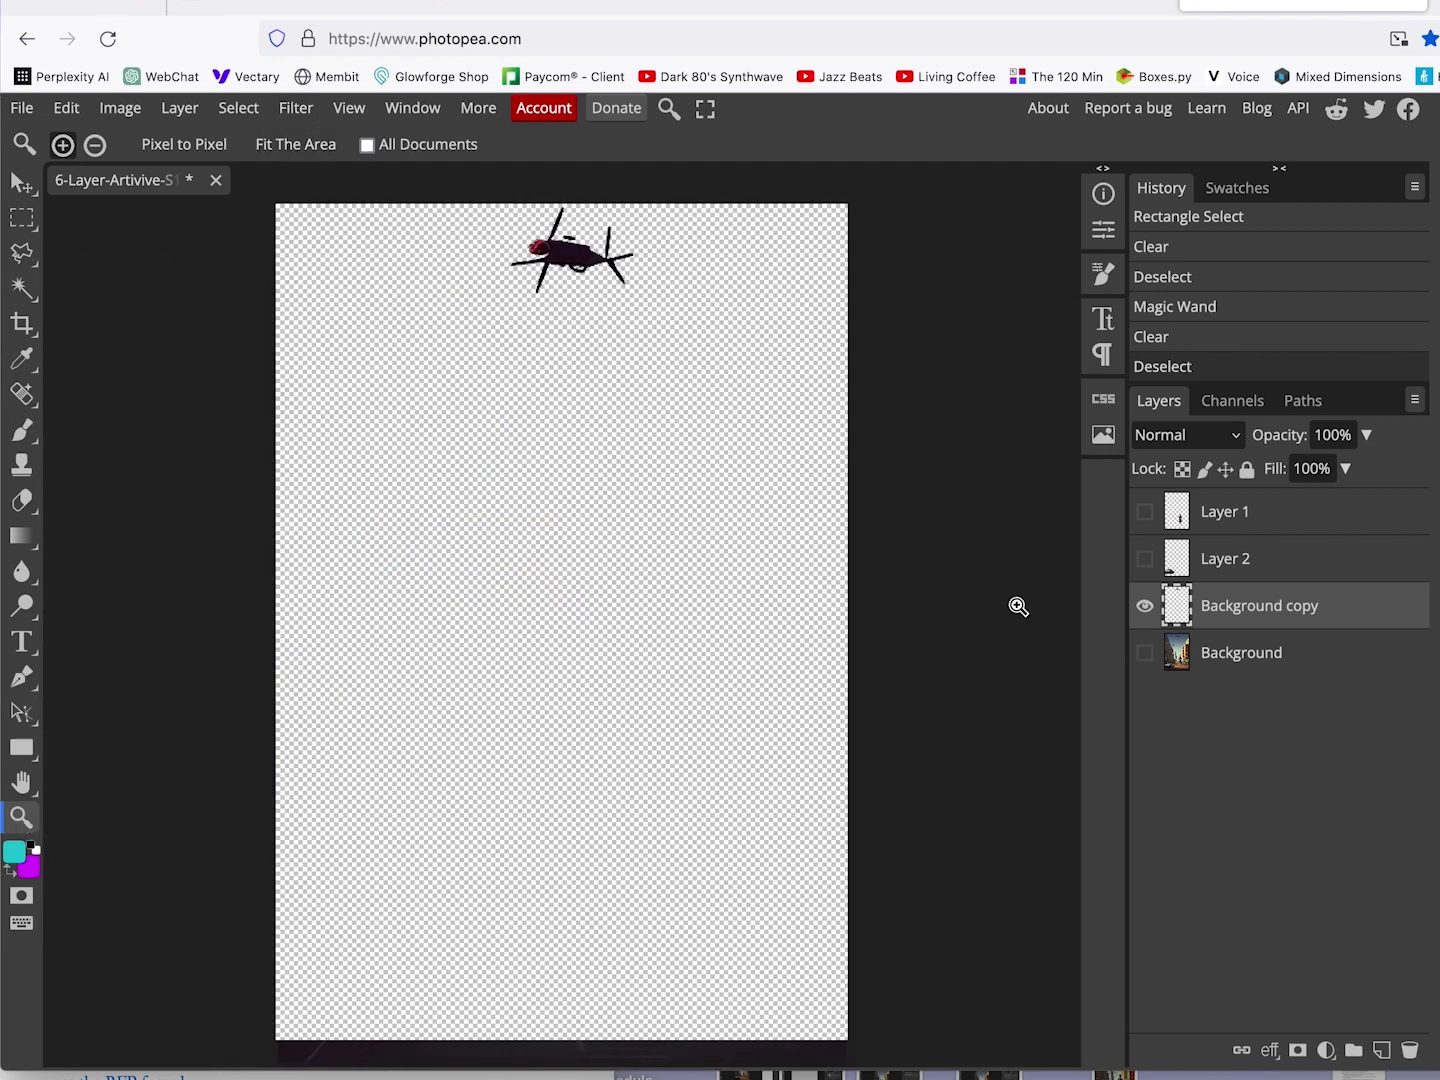
click(1144, 558)
click(1145, 512)
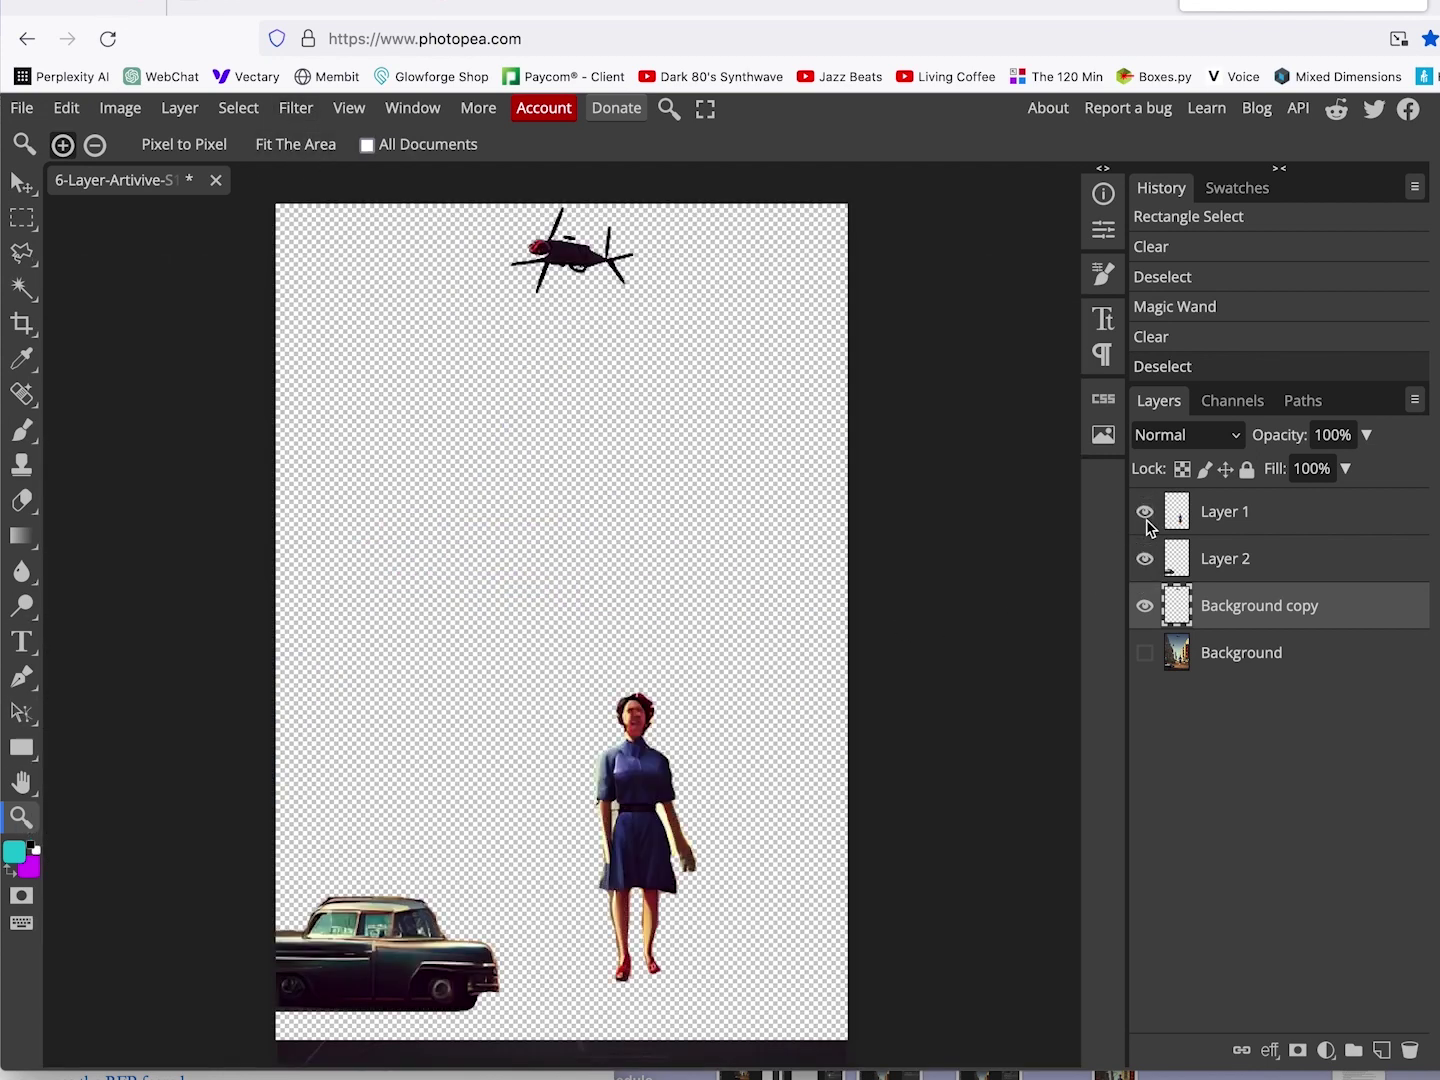
double_click(1242, 610)
text(Layer 3)
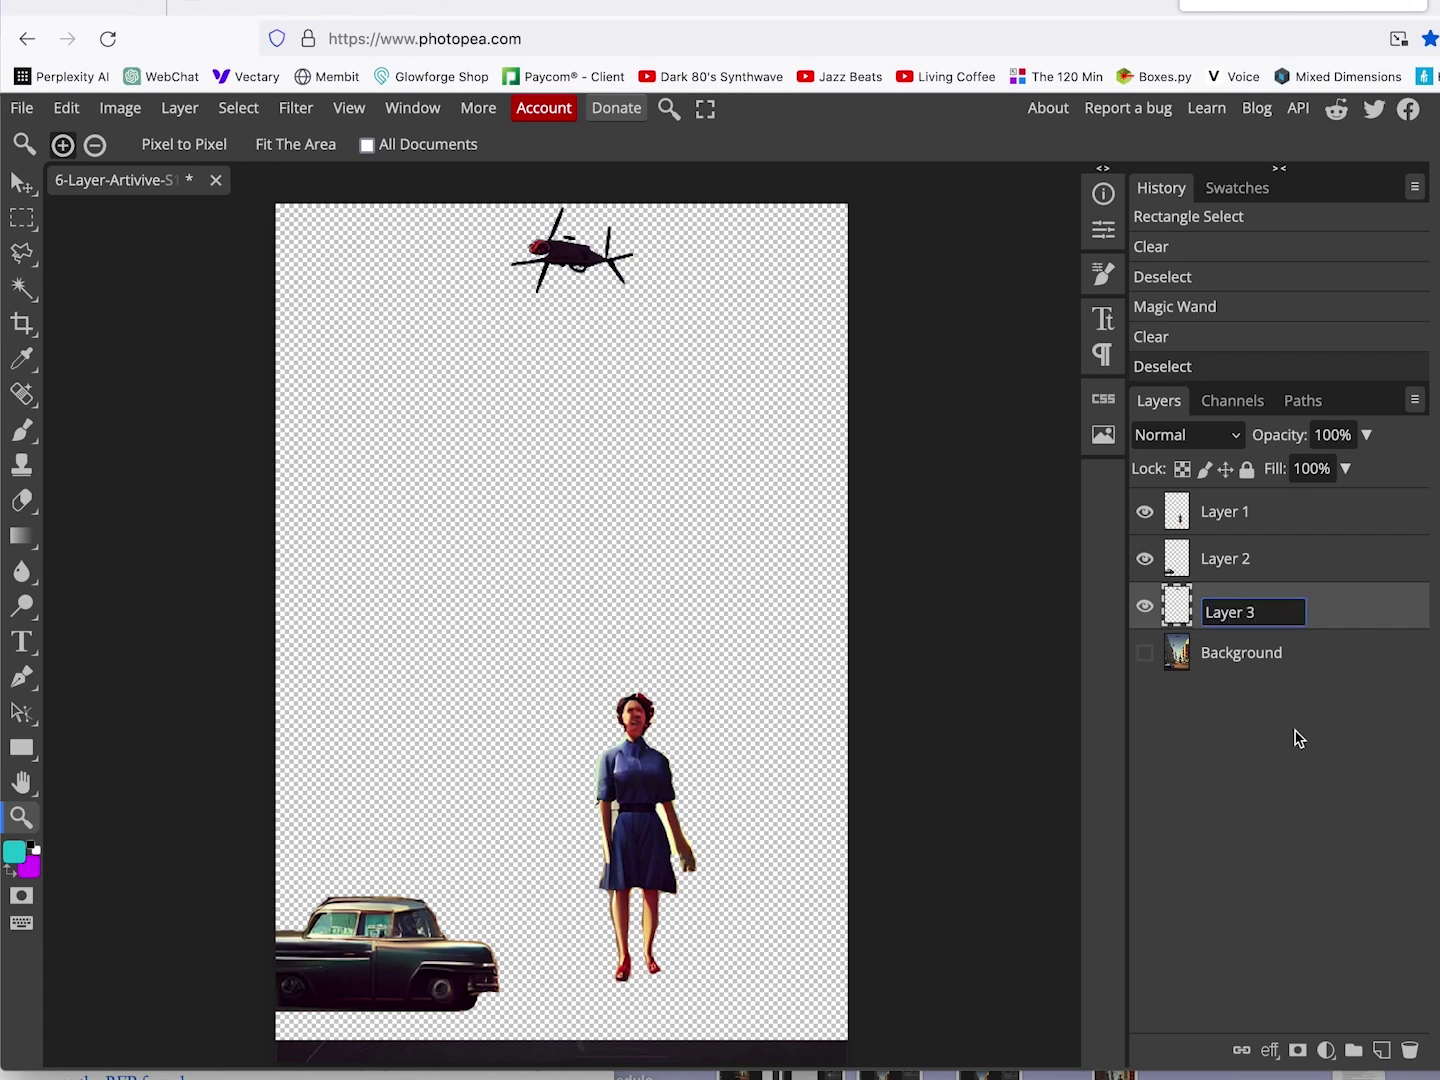
key(Return)
Duplicate the Background layer and hide every layer except the new copy.
click(1228, 655)
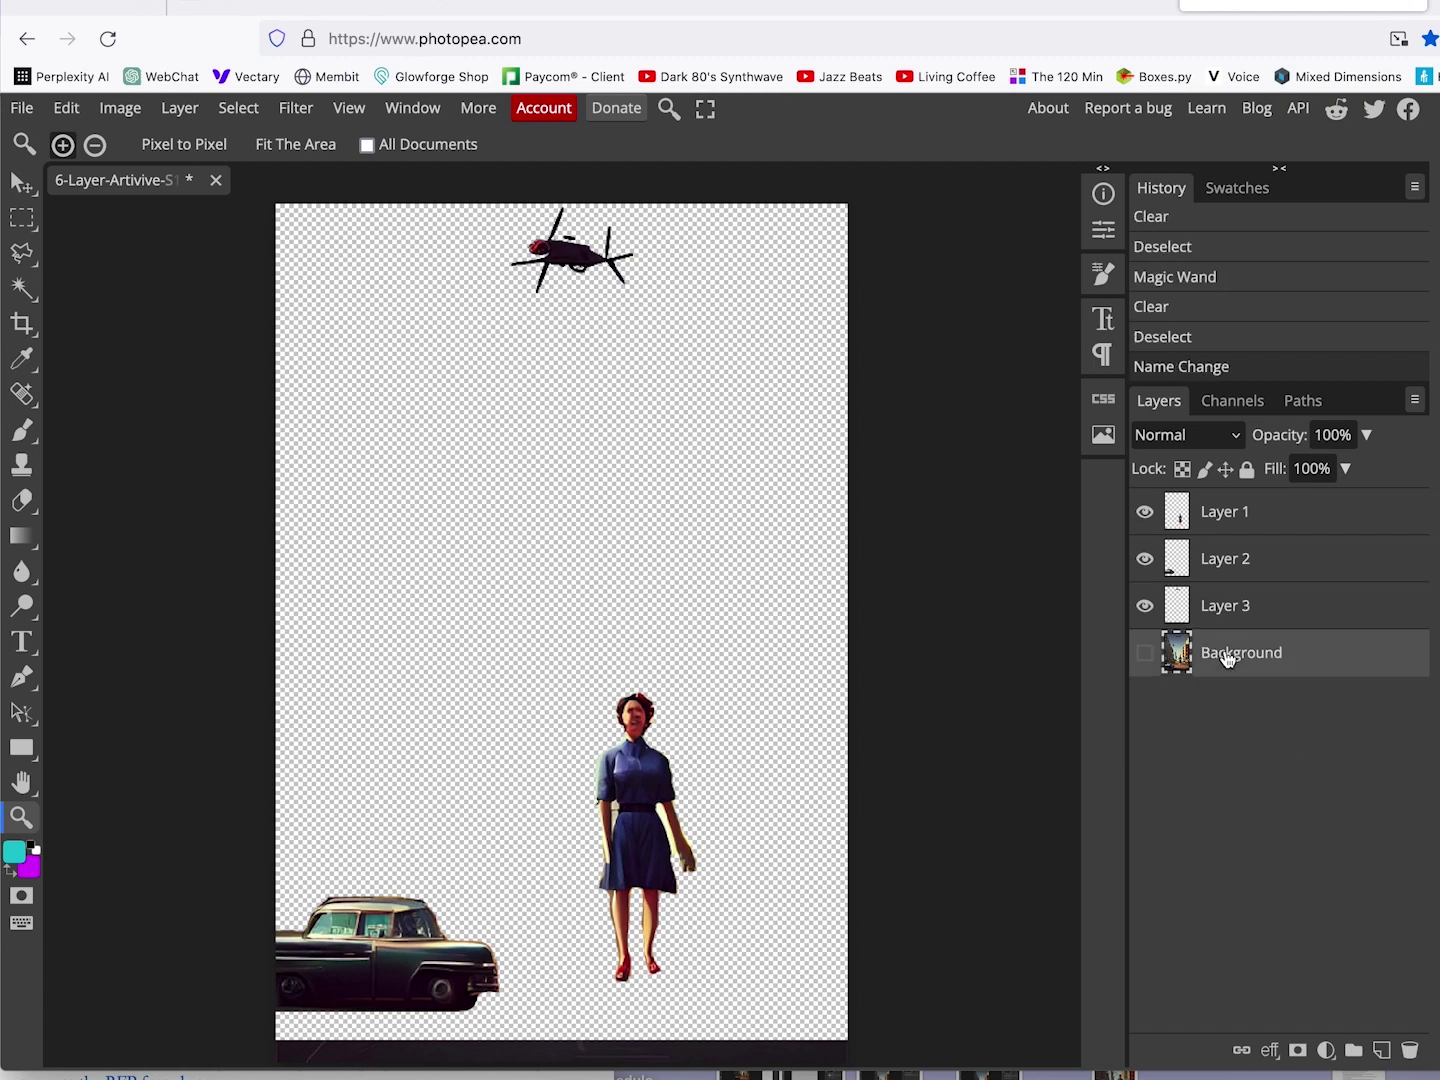
drag(1240, 658, 1382, 1048)
drag(1145, 606, 1147, 527)
click(1153, 664)
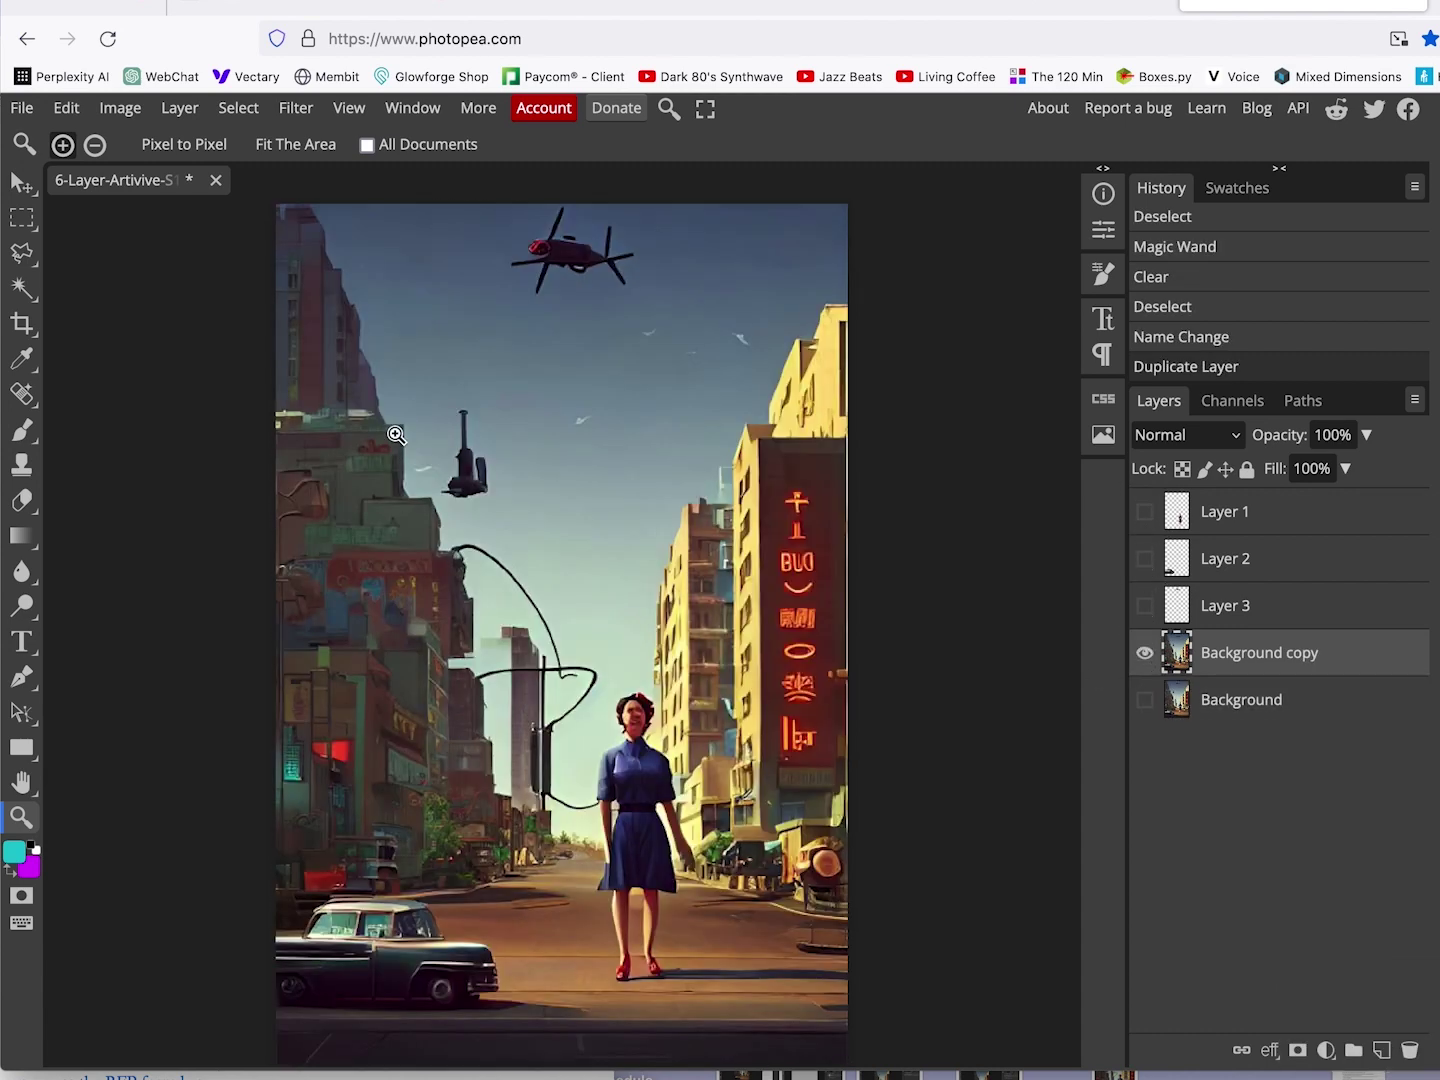
Outline the buildings on the left side of the street with a magnetic lasso selection down to the road's edge.
click(21, 257)
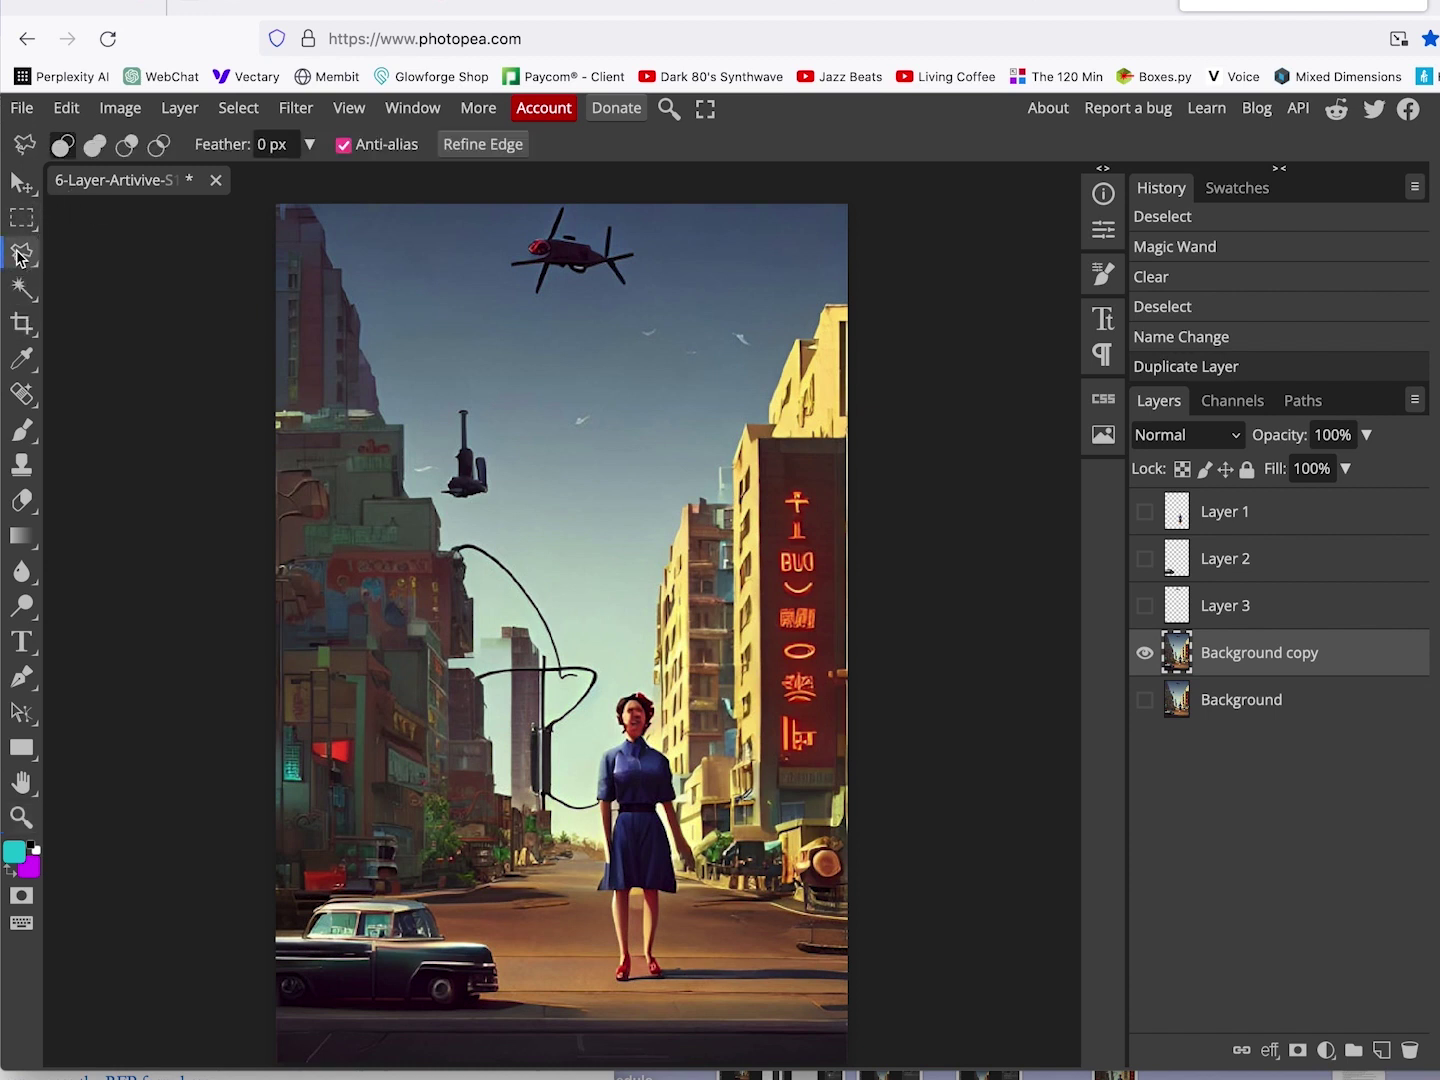
right_click(16, 257)
click(146, 399)
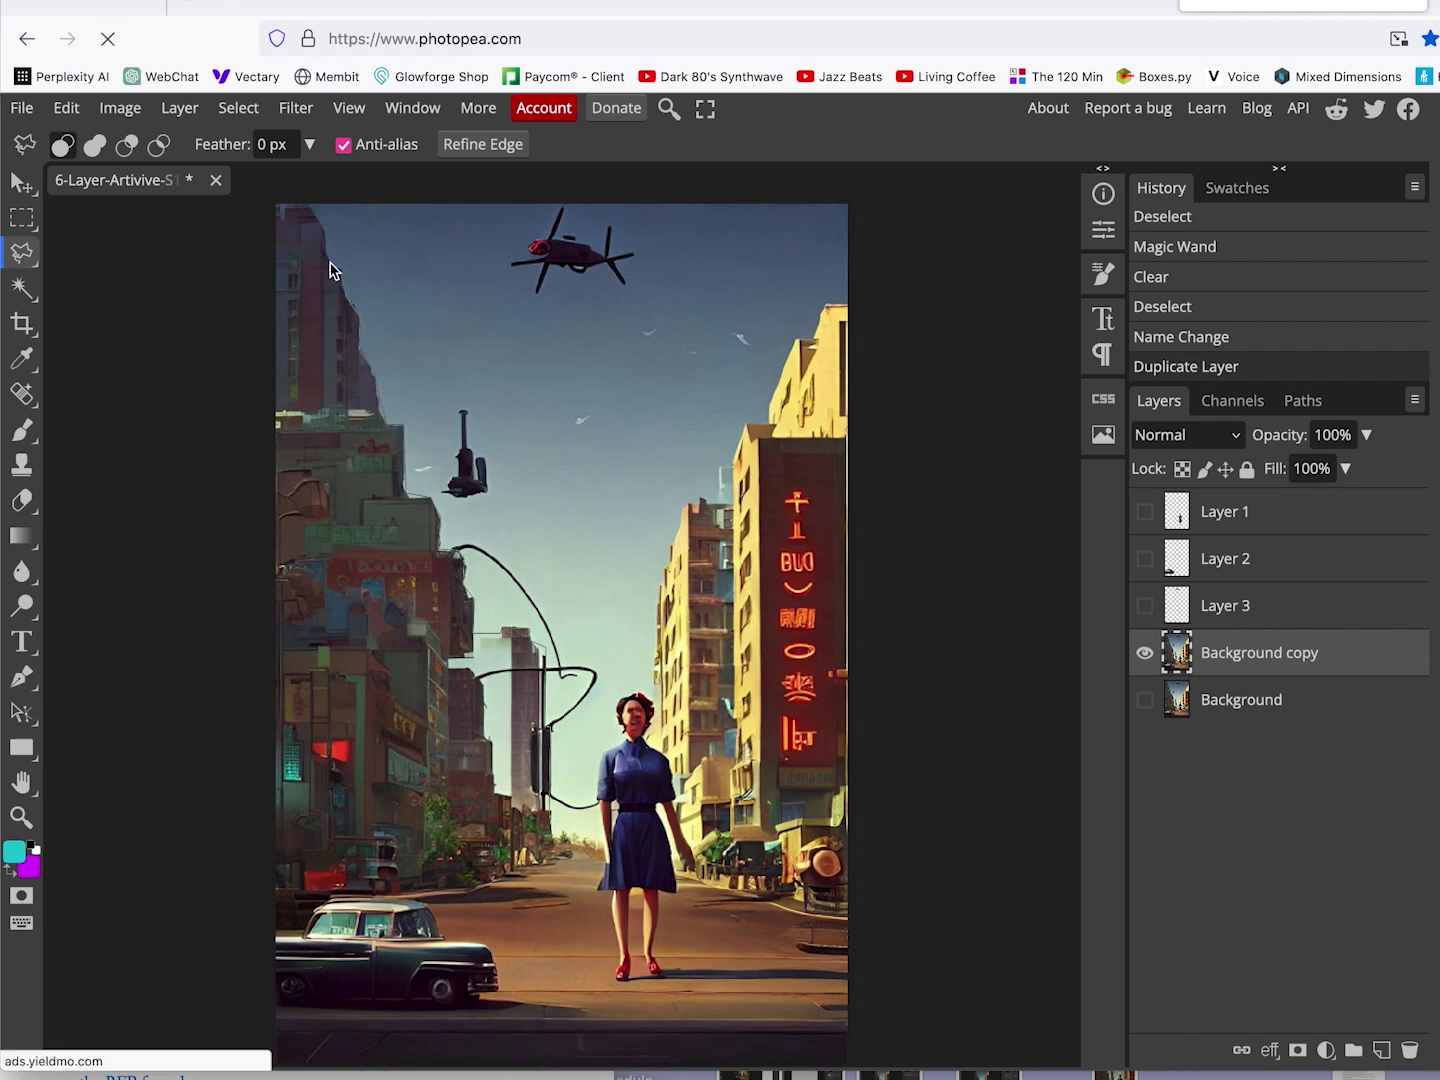
click(311, 212)
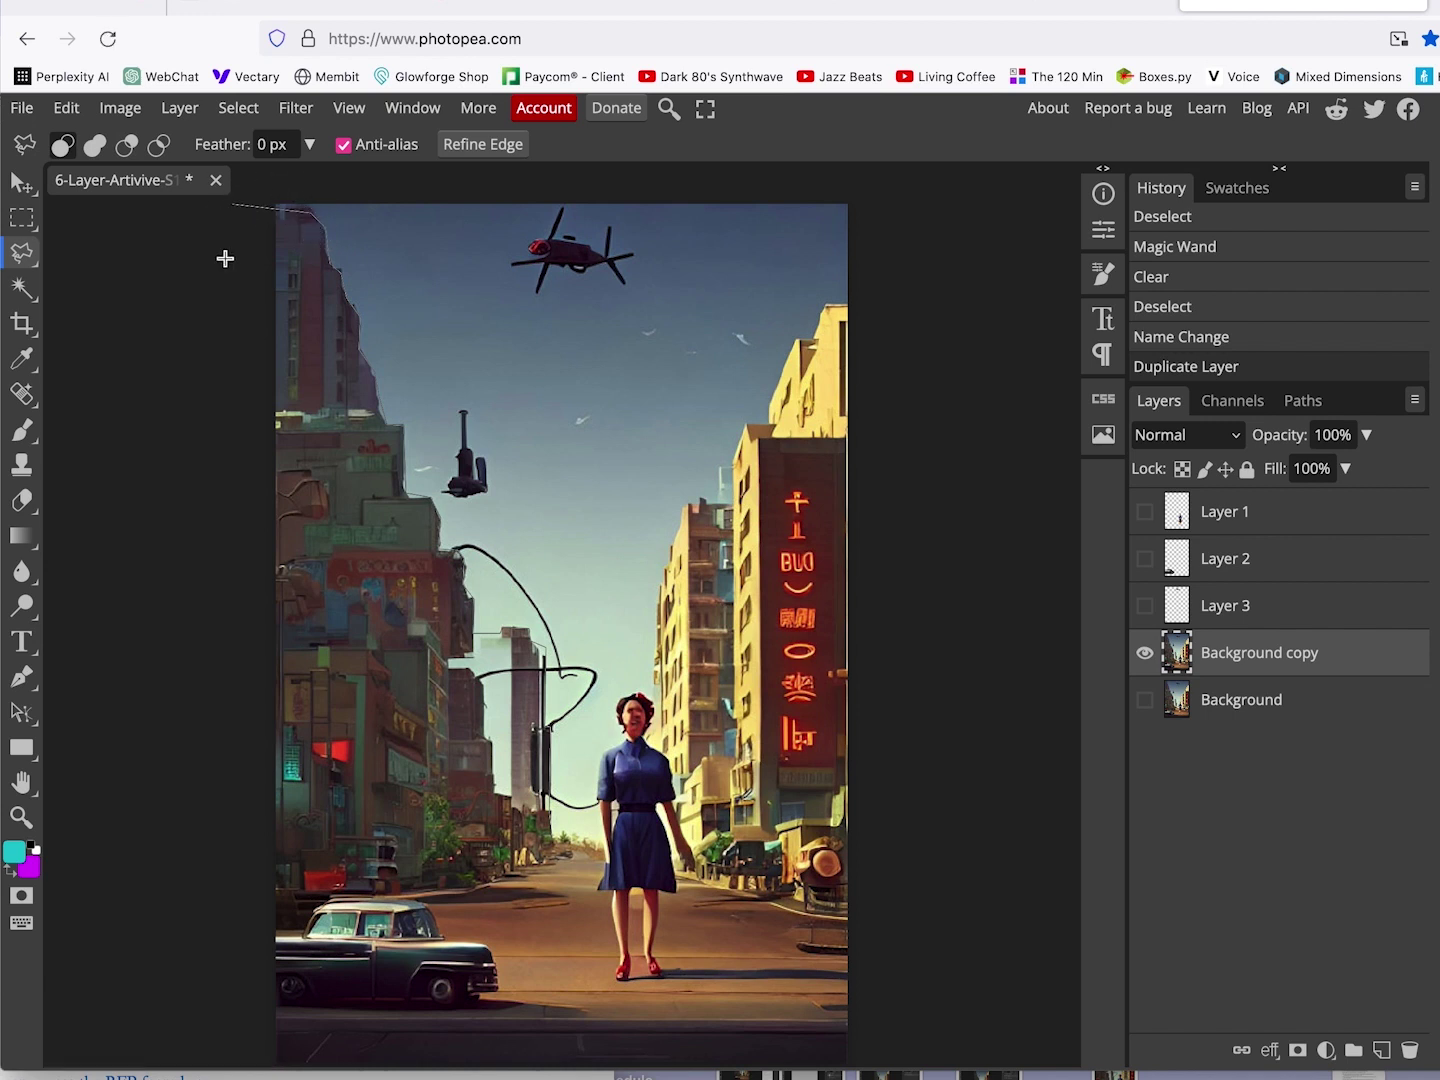
click(278, 205)
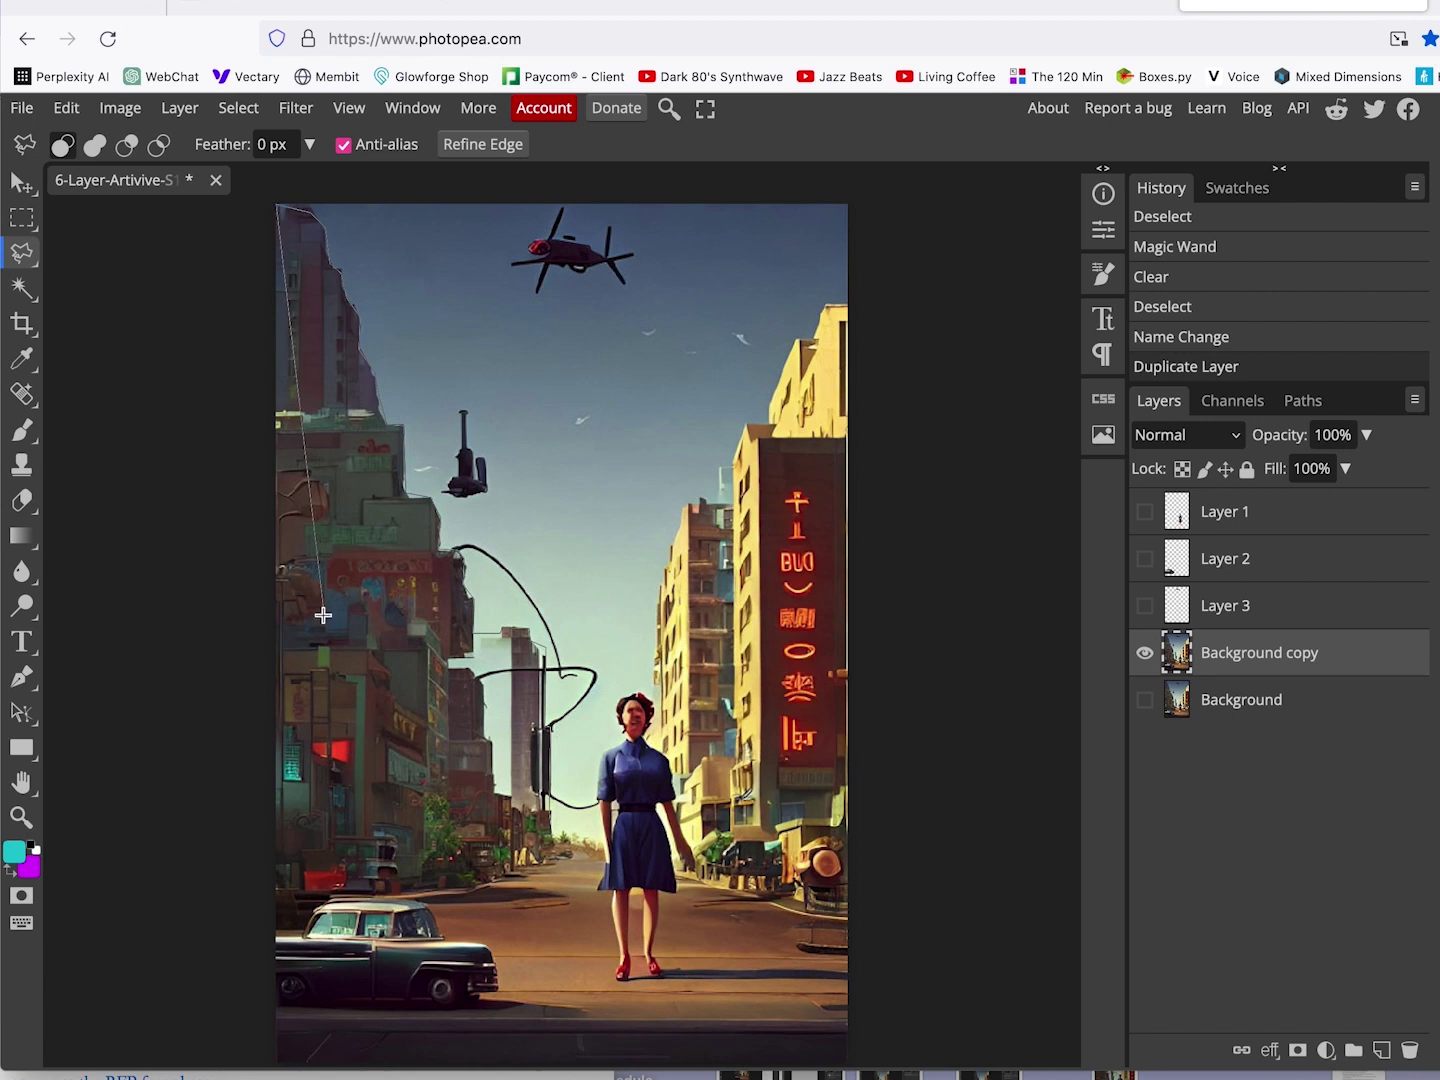
click(277, 904)
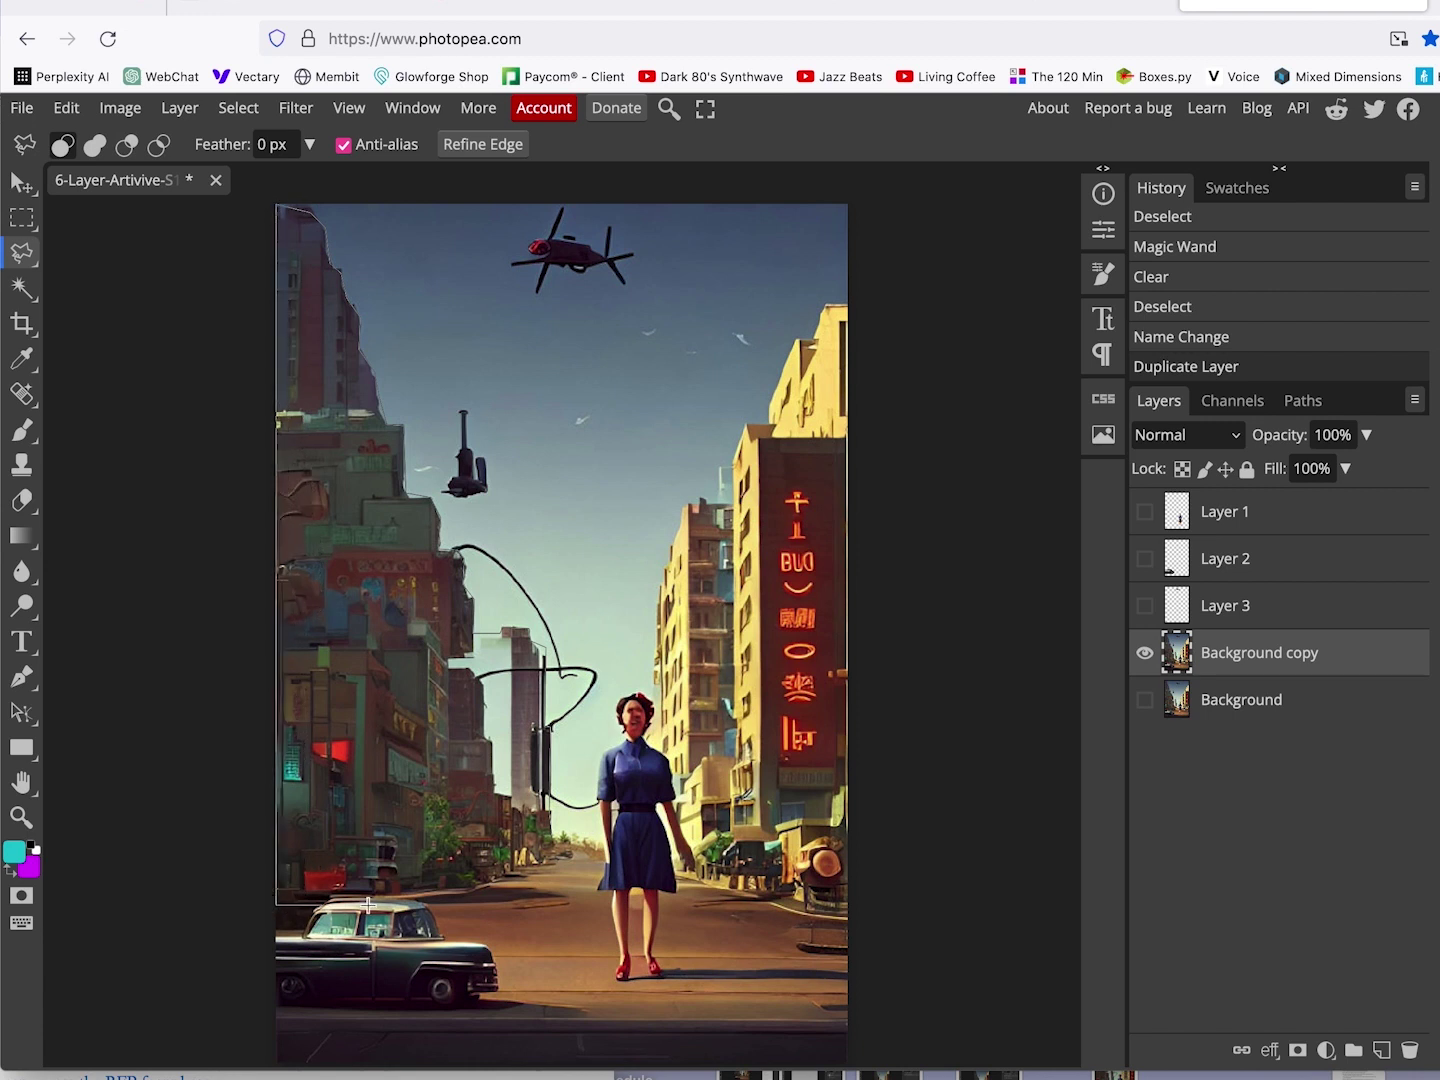
click(487, 884)
double_click(543, 850)
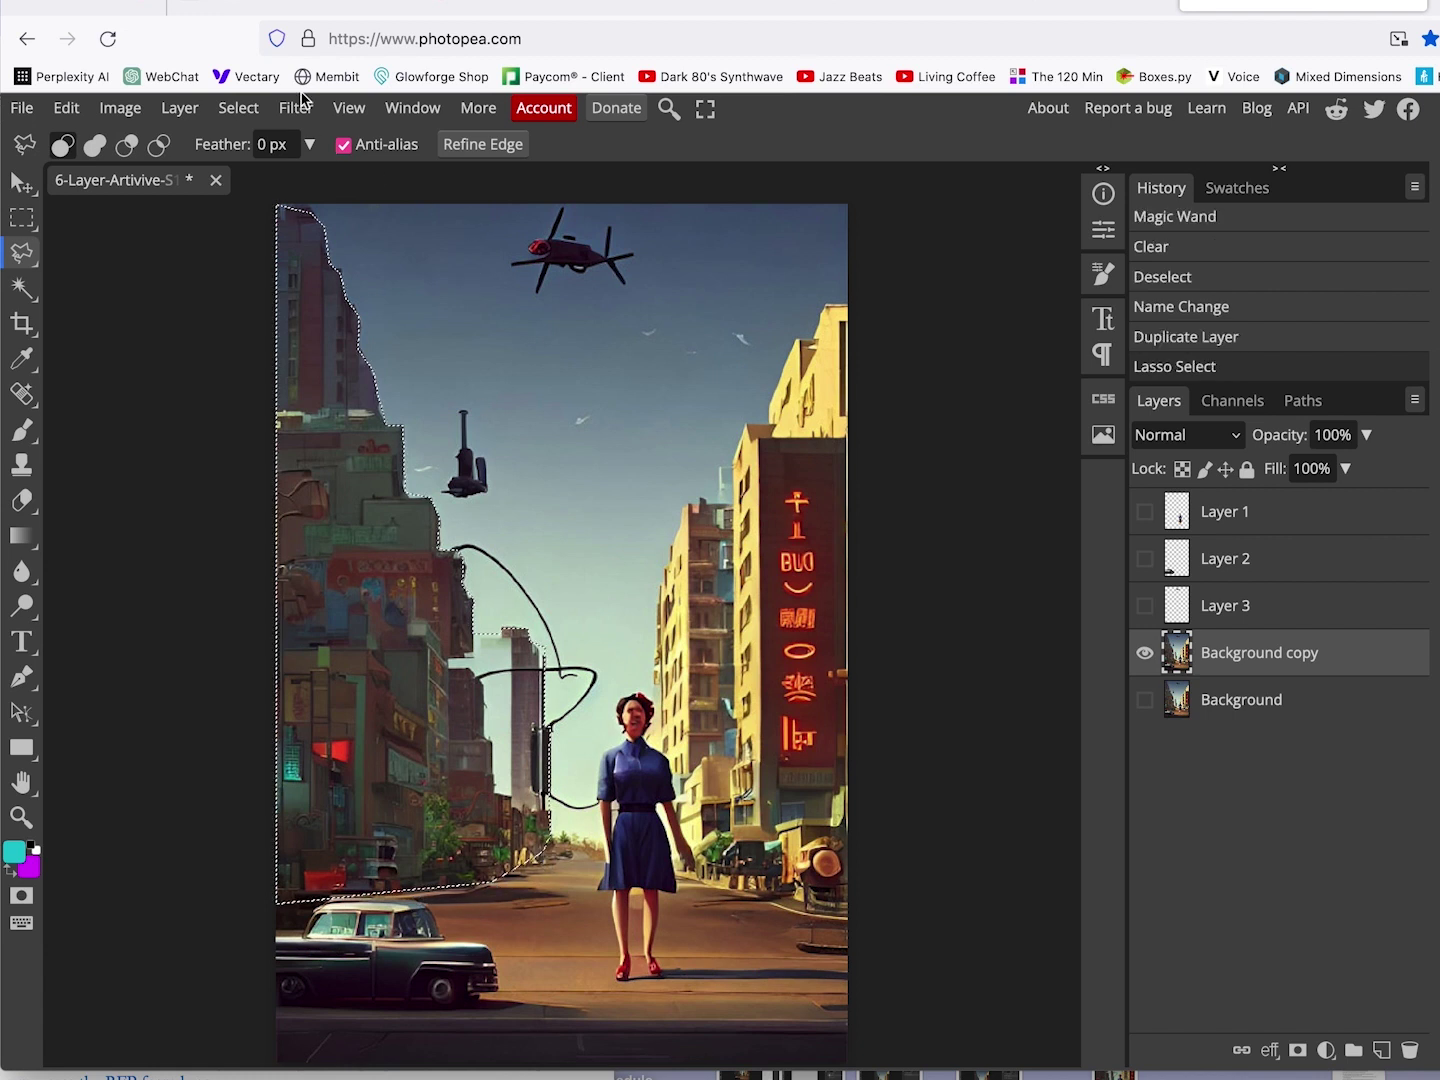
Delete everything outside the selected left-hand buildings by inverting the selection, and rename the layer to Layer 4.
click(239, 107)
click(284, 205)
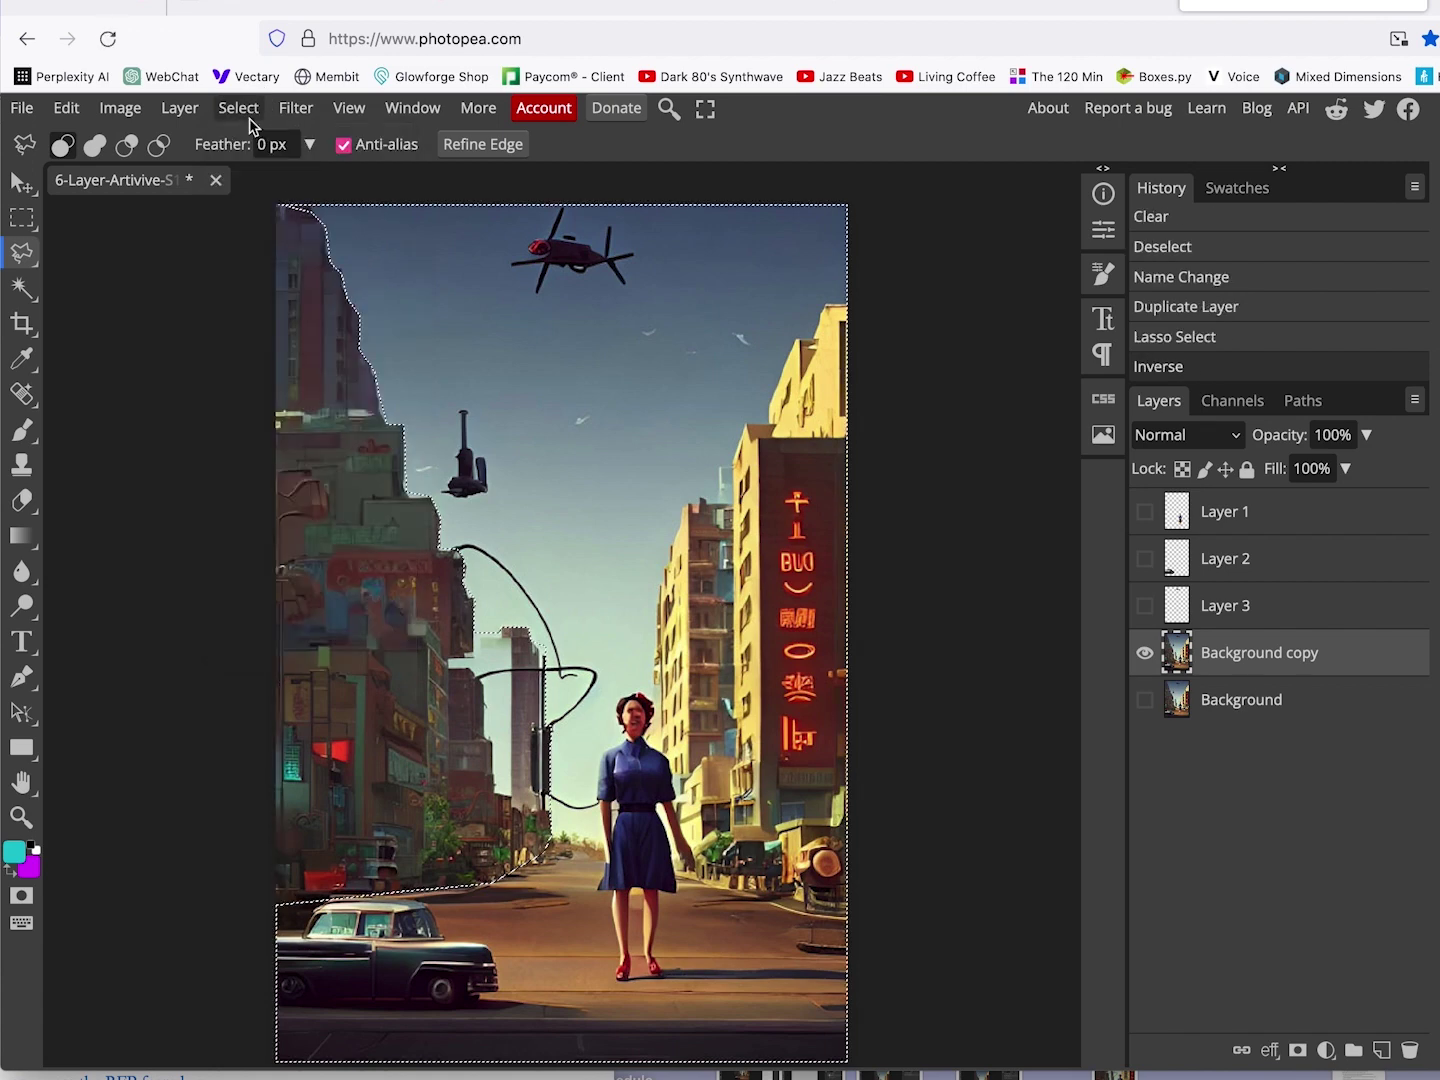
key(Delete)
double_click(1243, 655)
text(Layer 4)
key(Return)
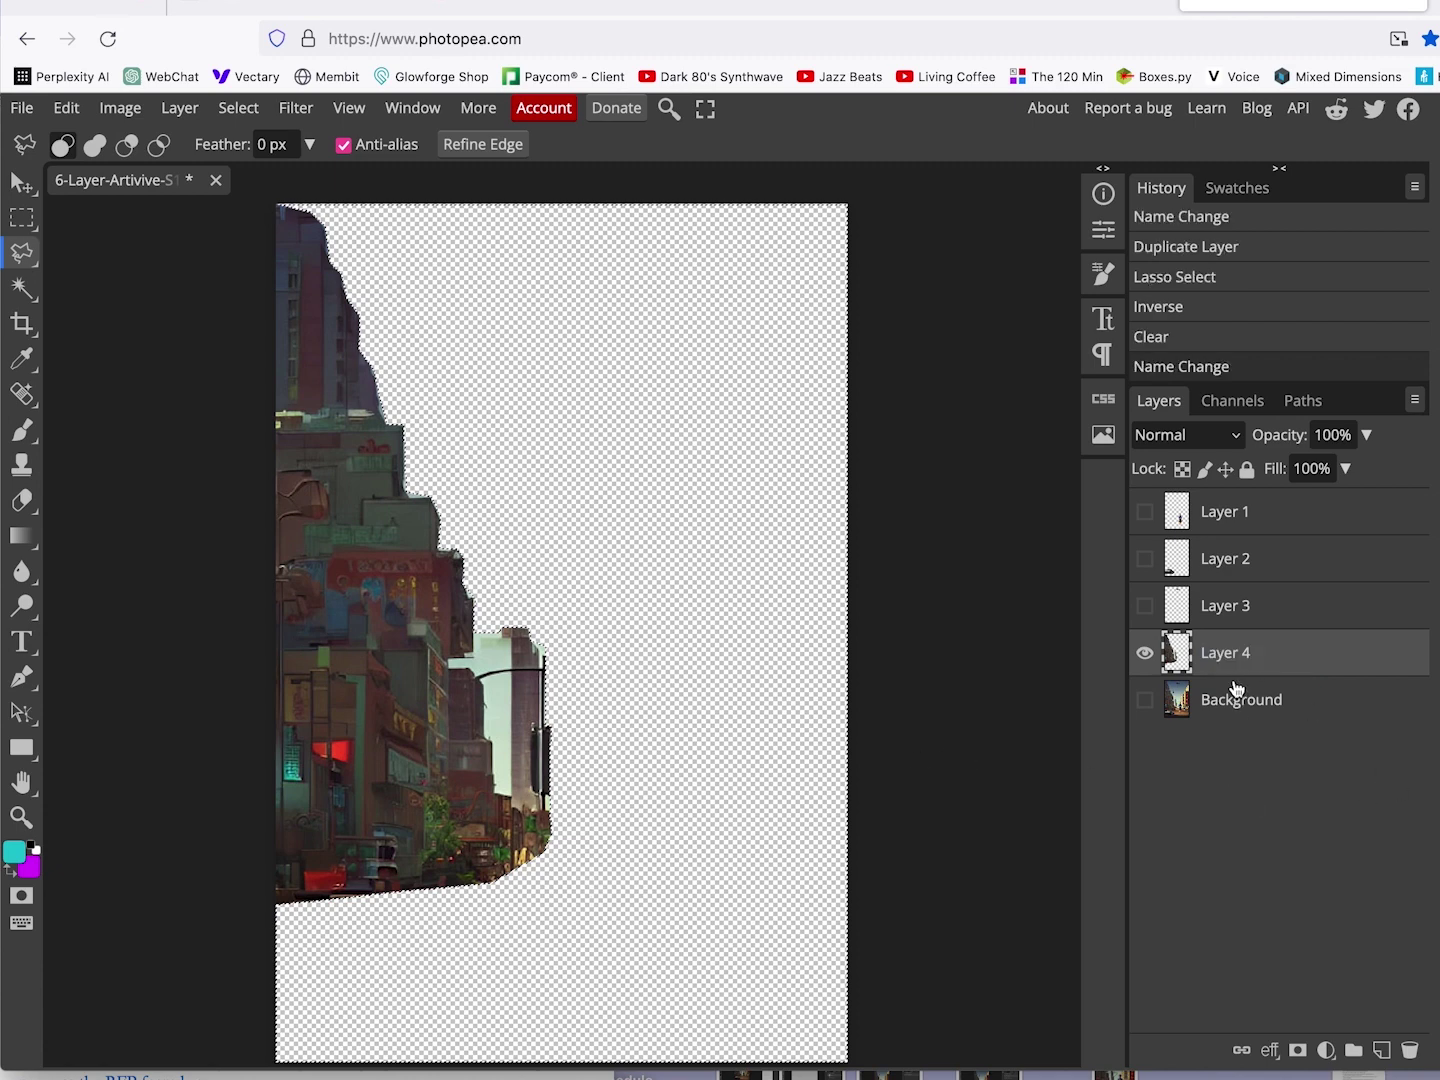
Hide Layer 4, duplicate the Background layer again and keep only the new copy visible.
click(1145, 700)
click(1145, 652)
drag(1247, 705, 1386, 1055)
click(1145, 747)
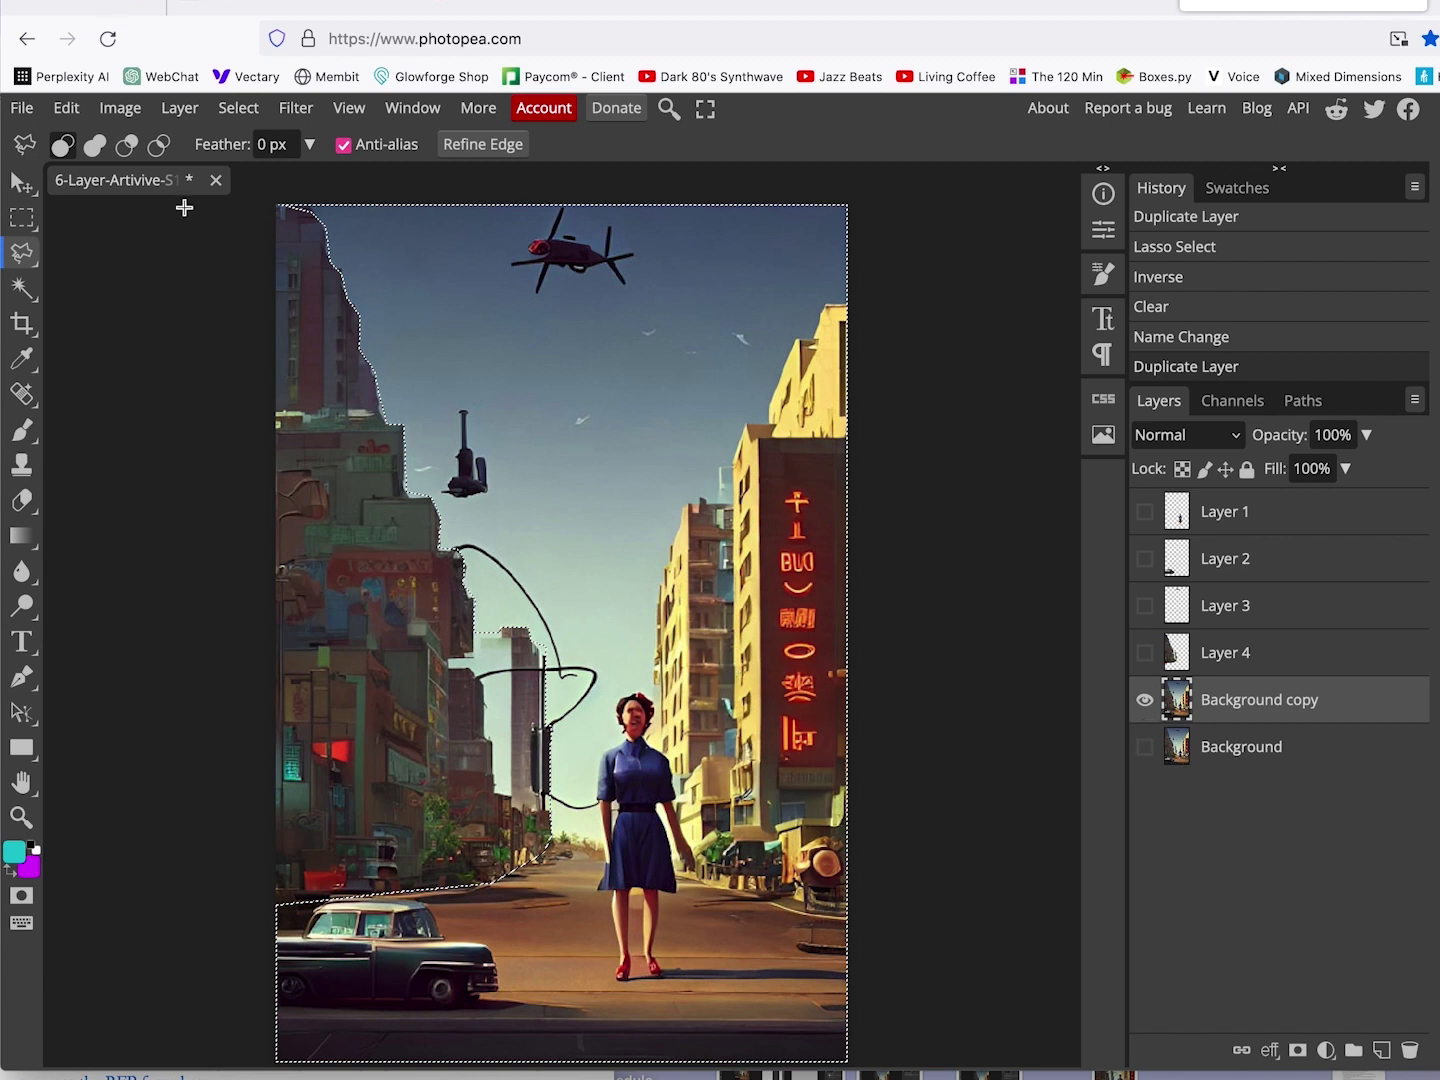
Drop the old selection, lasso the buildings on the right side of the street, and delete everything outside them using the inverted selection.
click(842, 302)
click(828, 303)
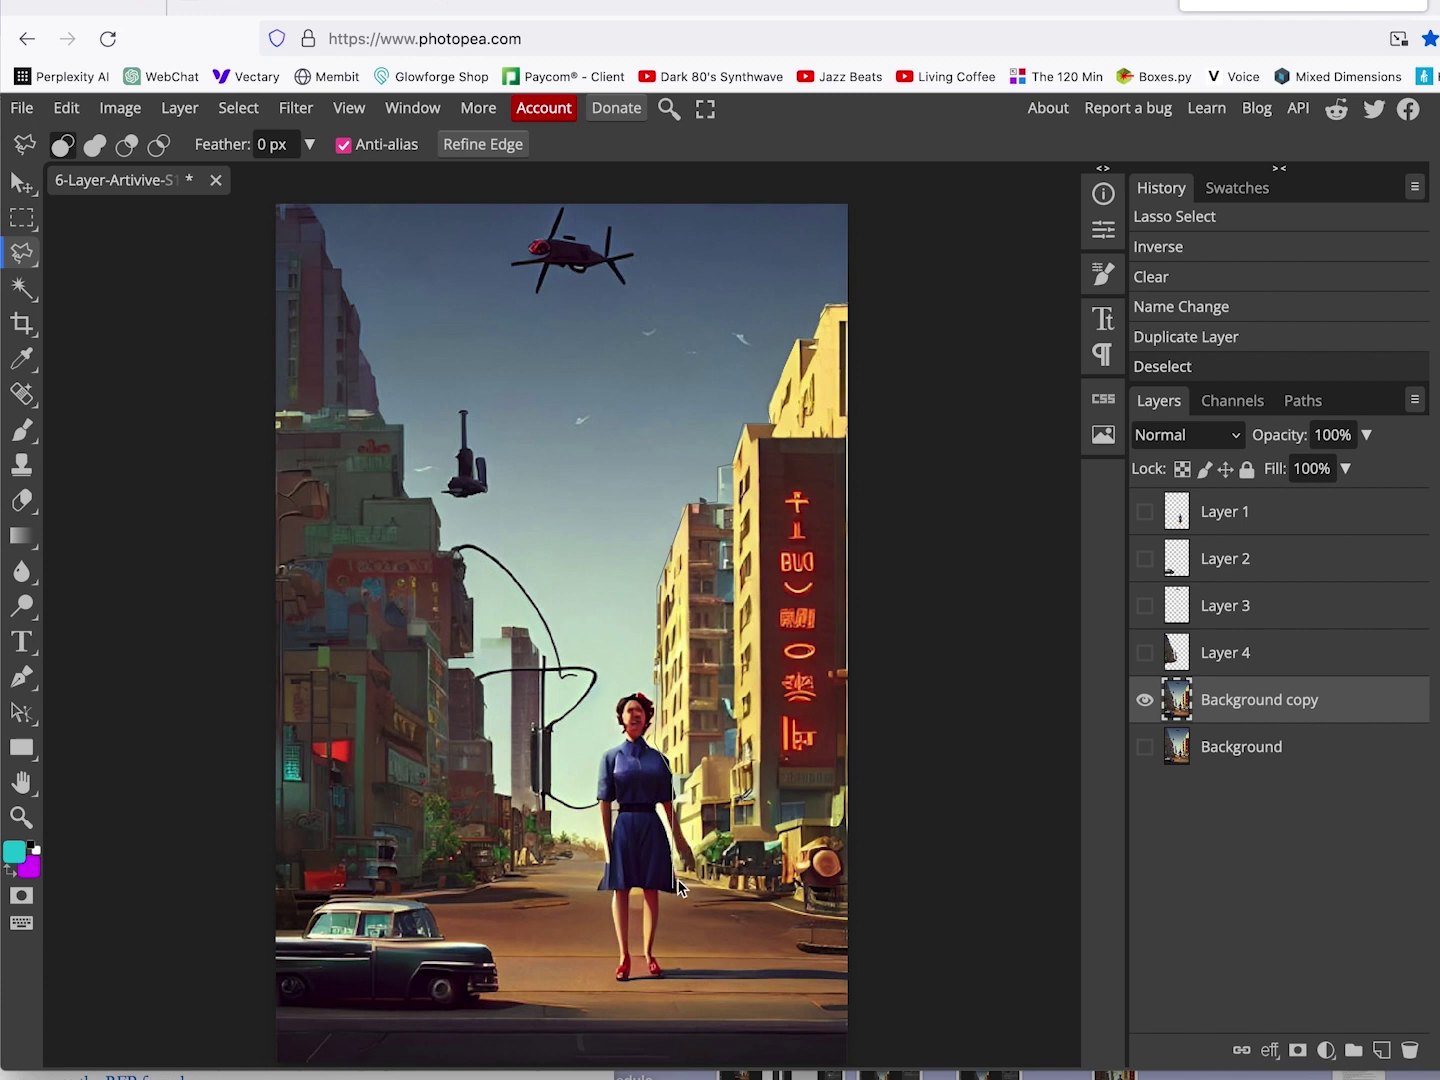
mouse_move(813, 930)
mouse_down()
mouse_move(873, 918)
mouse_move(850, 922)
mouse_move(837, 625)
mouse_move(813, 467)
mouse_move(838, 390)
mouse_move(845, 315)
mouse_up()
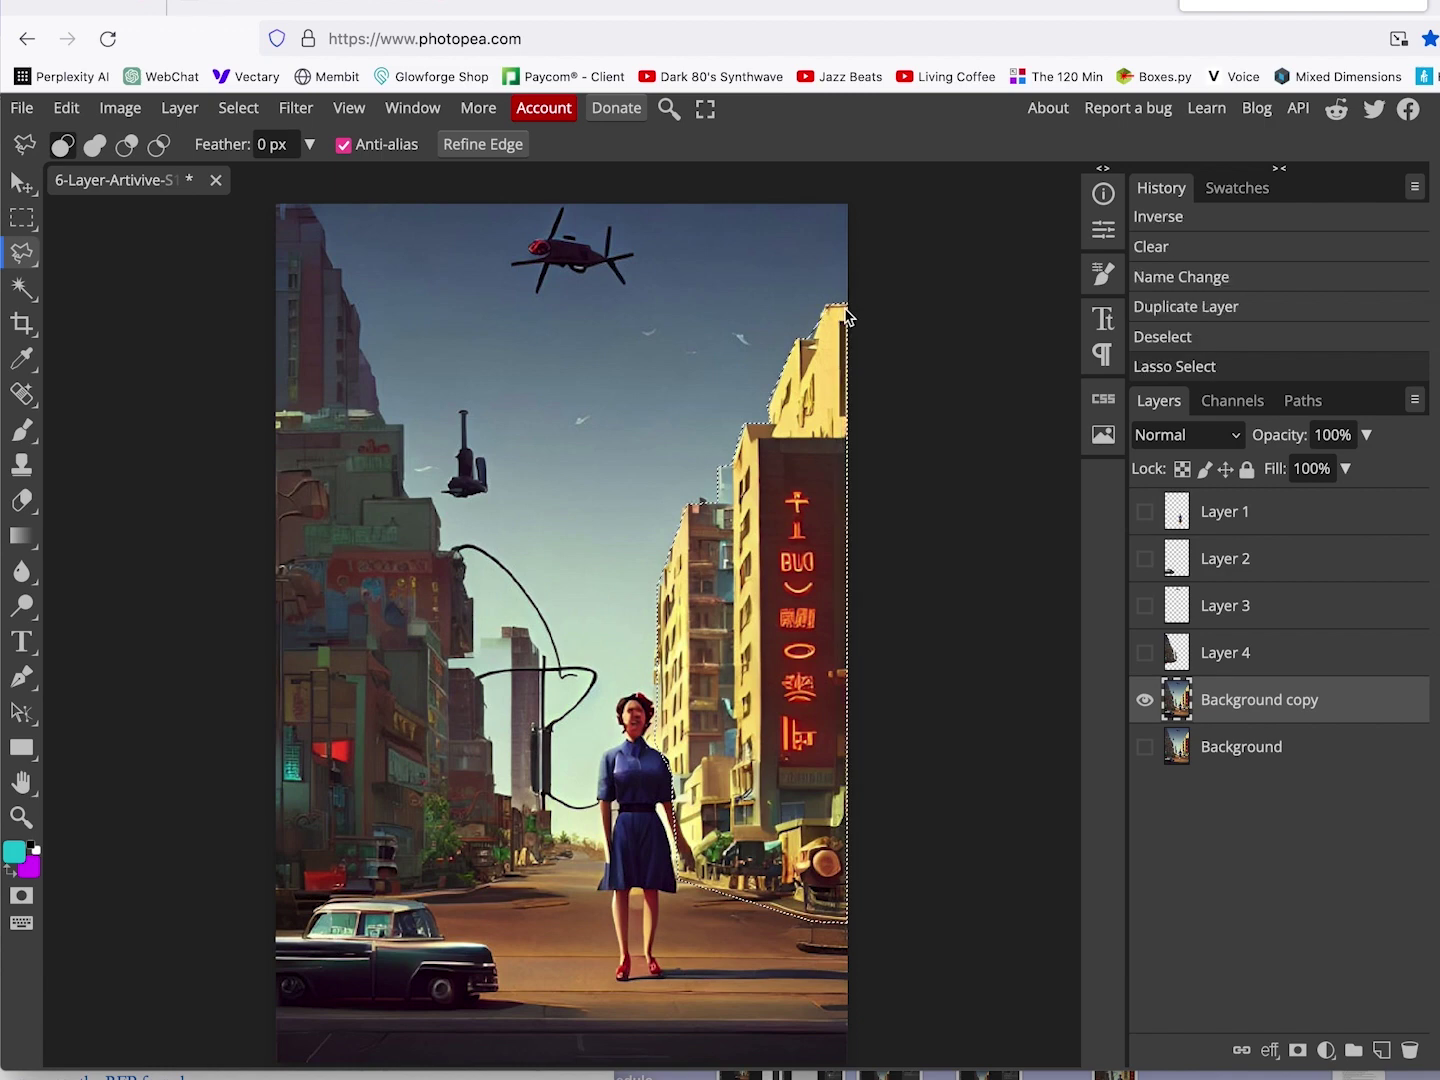
click(238, 108)
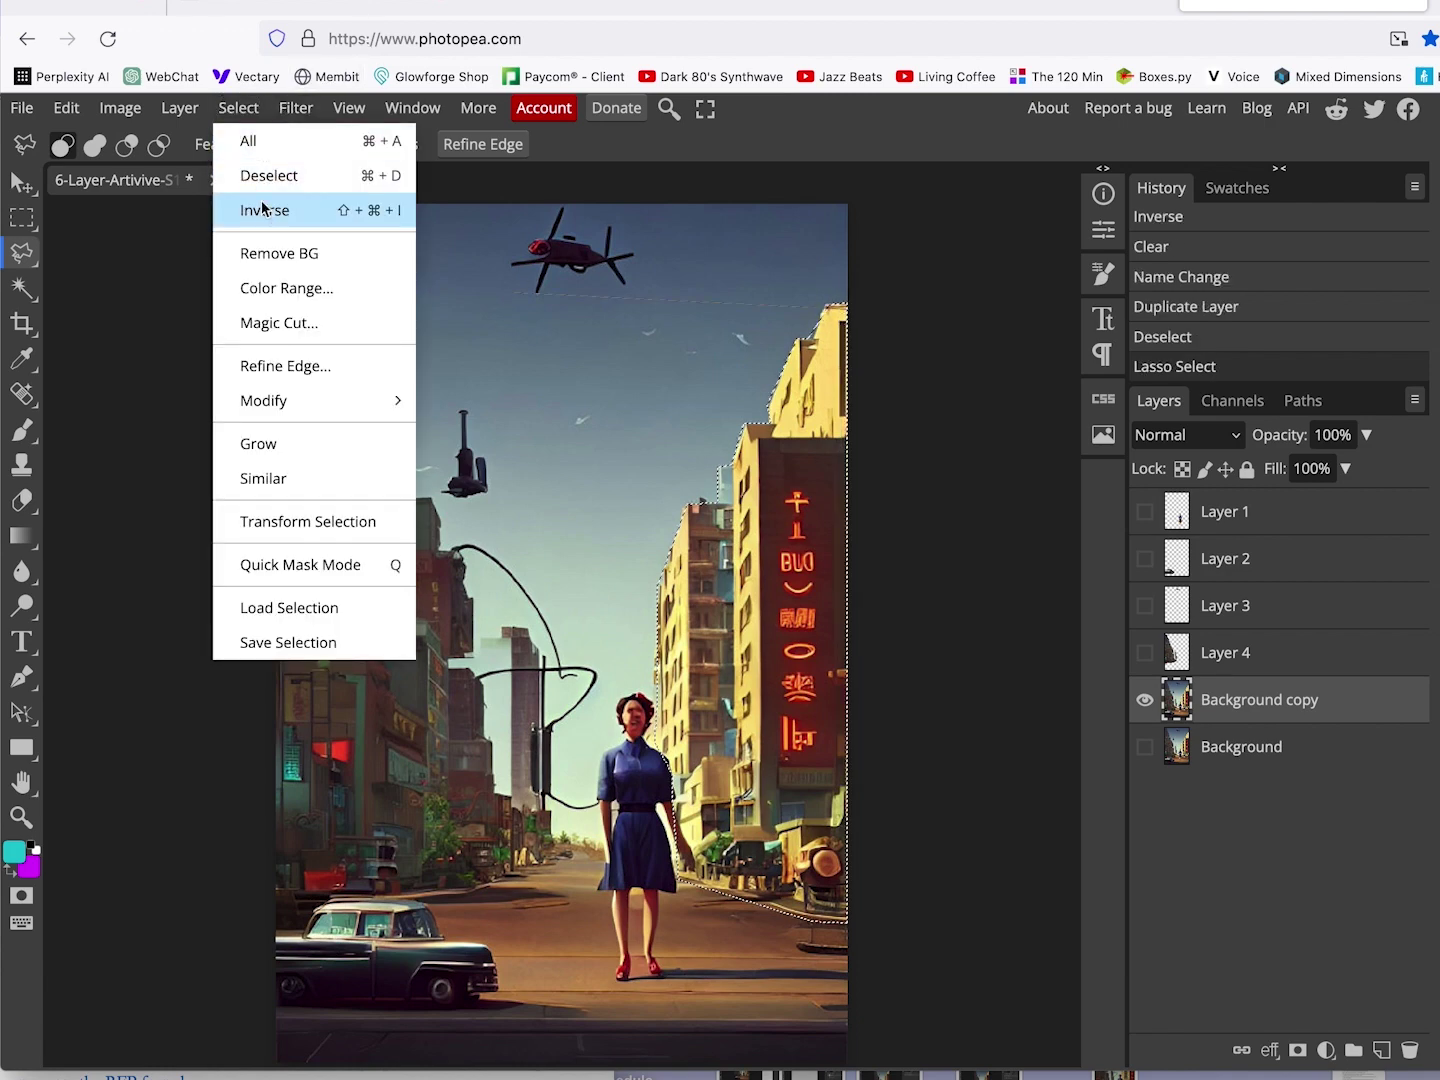
click(263, 210)
key(Delete)
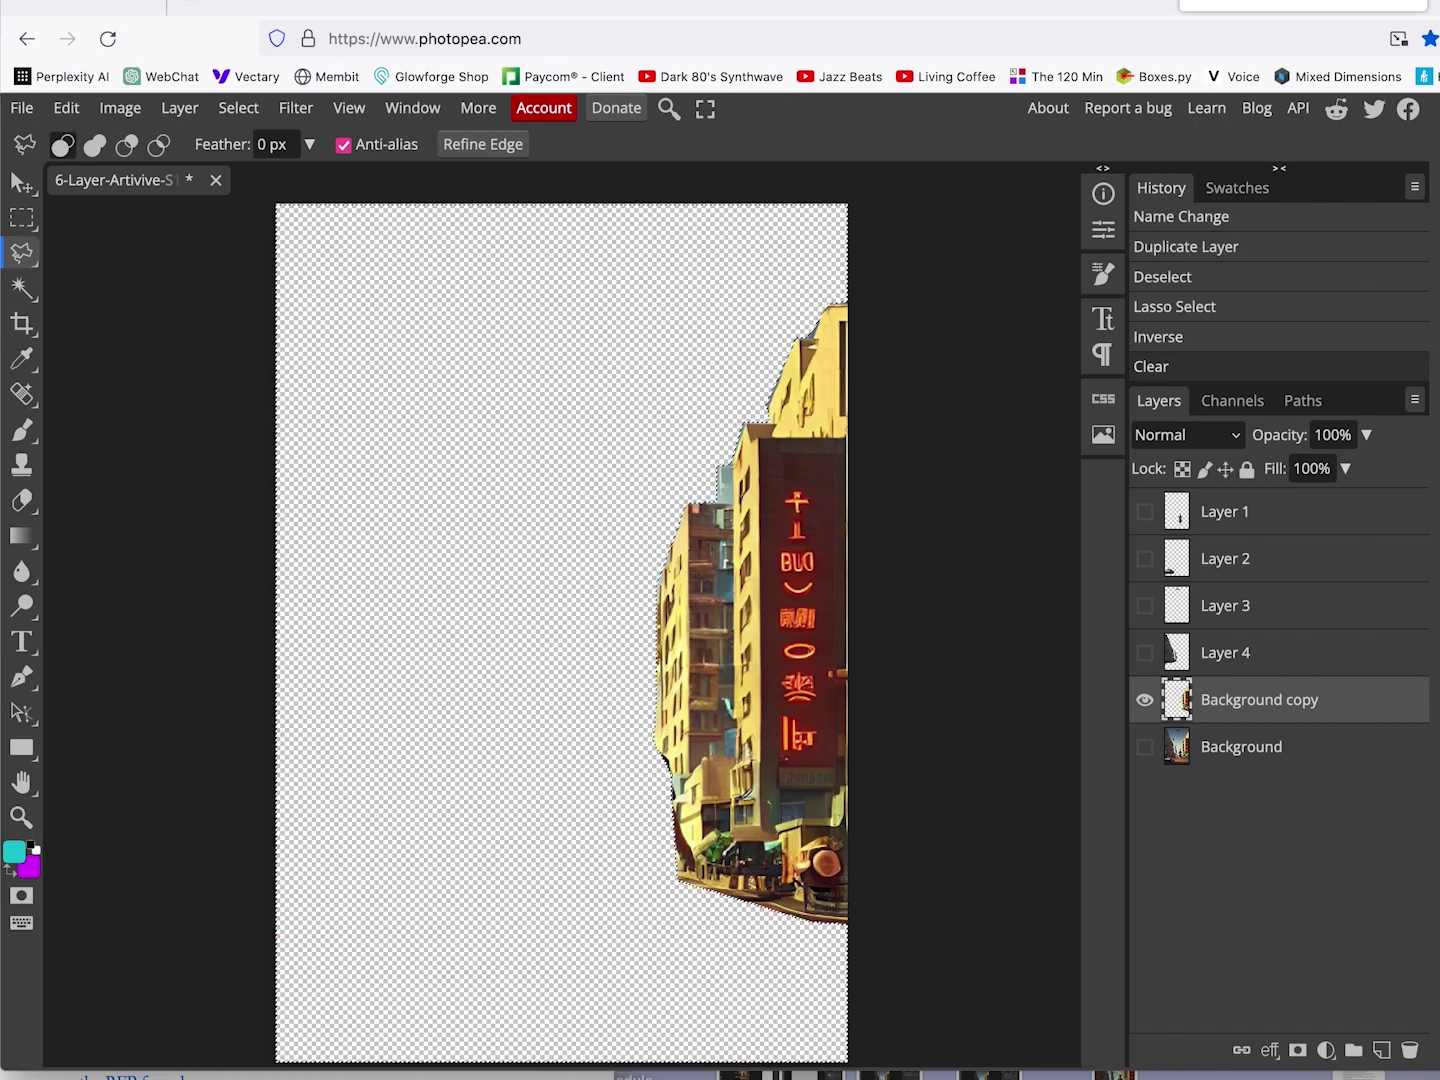
Show Layer 4 beside the cut-out right-hand buildings and rename Background copy to Layer 5.
click(1144, 653)
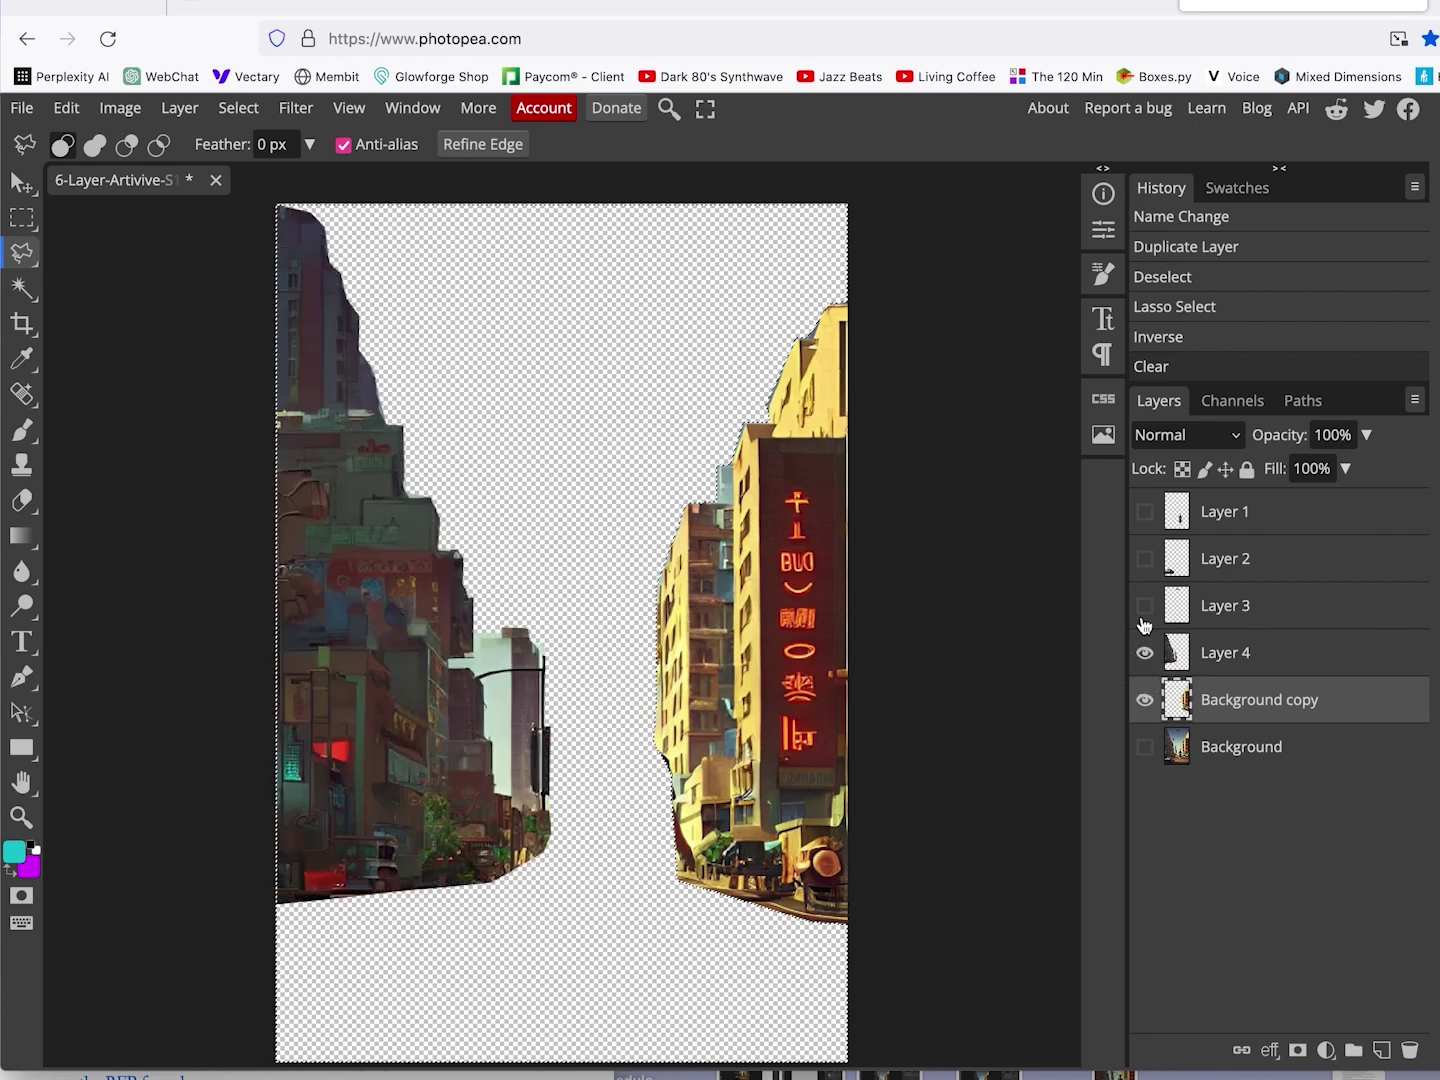
double_click(1236, 697)
text(Layer5)
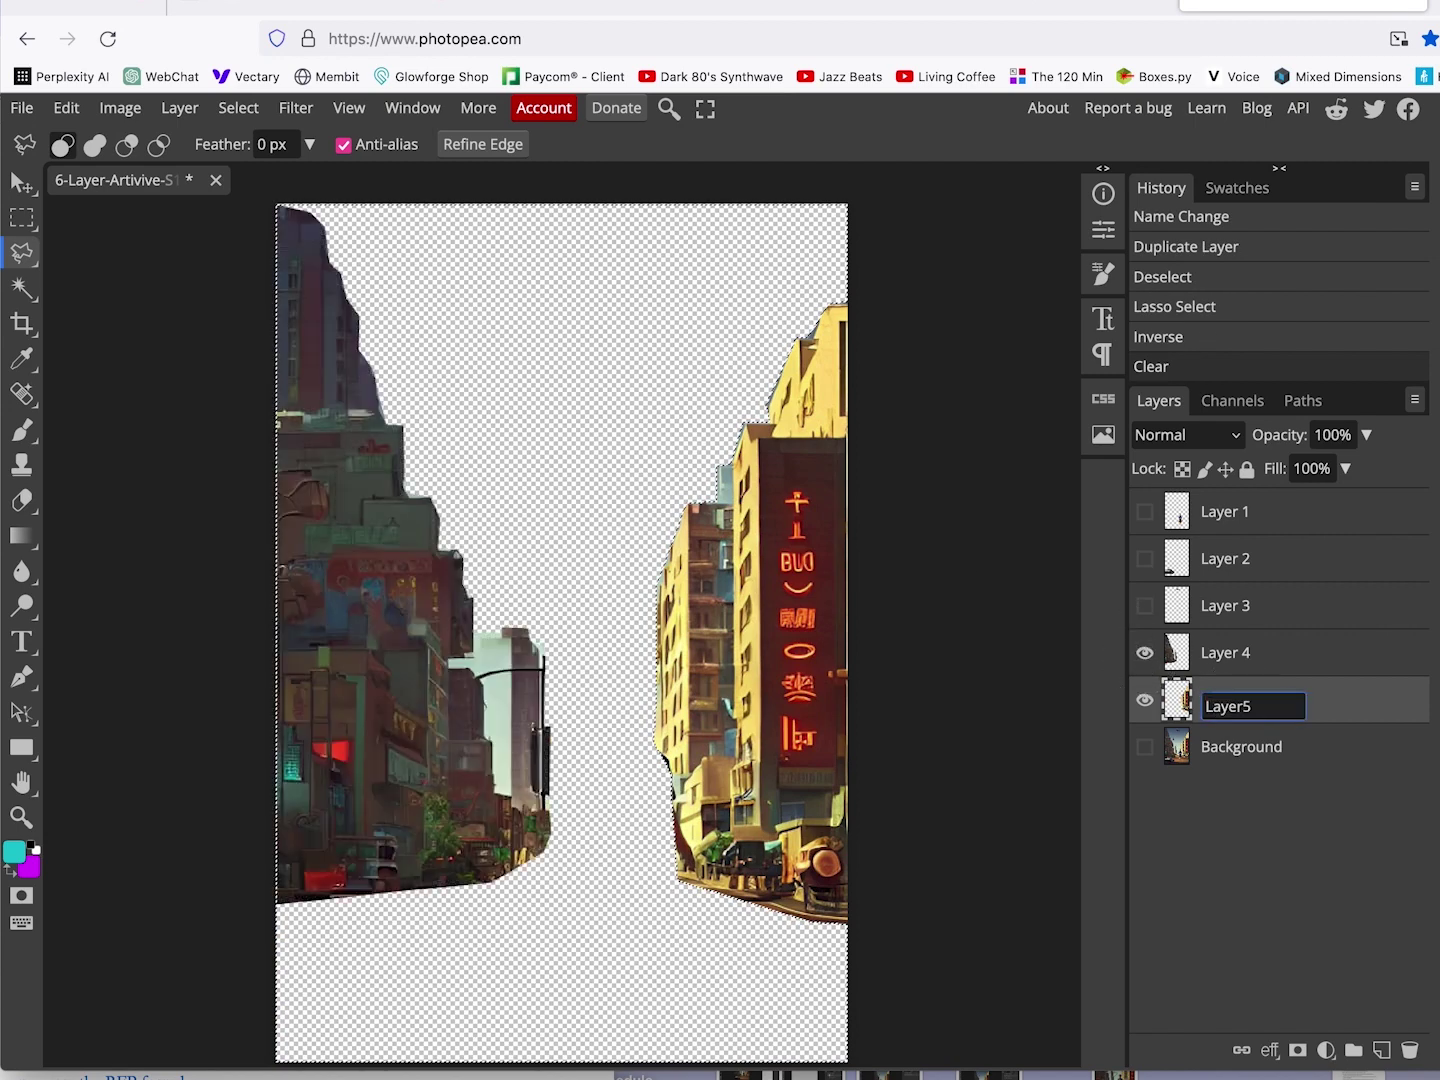
key(Return)
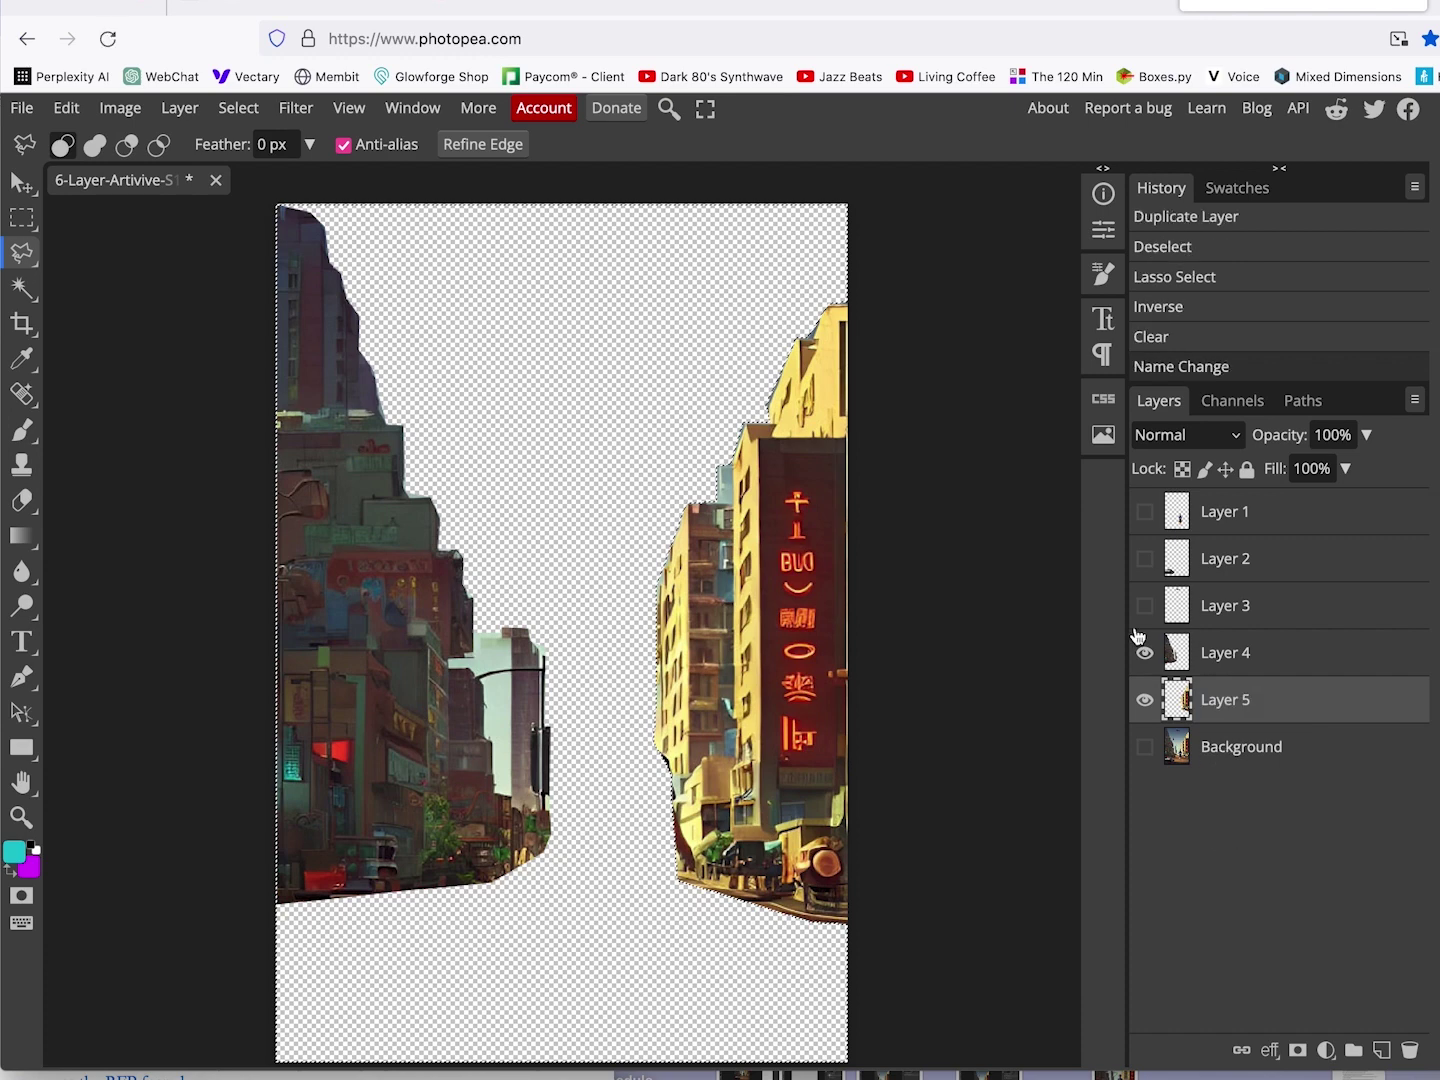
Make Layer 3, Layer 2 and Layer 1 visible again.
click(1145, 605)
click(1145, 558)
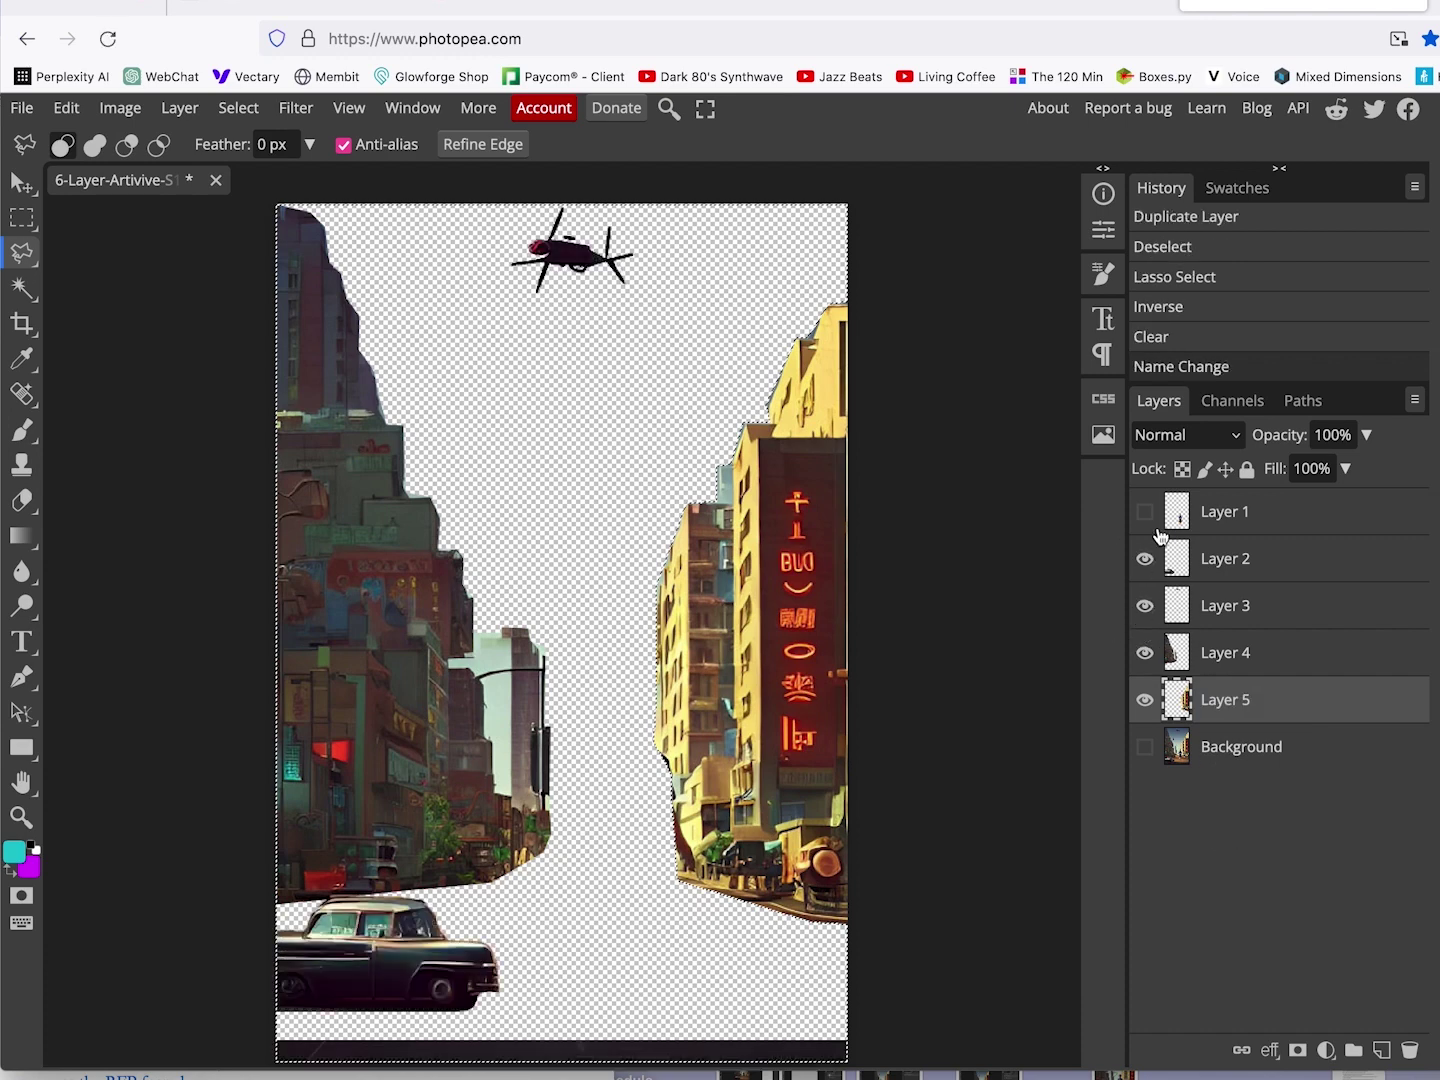
click(1144, 511)
Compare the cut-outs with the full scene by toggling the Background layer's visibility, leave it shown and clear the selection.
click(1145, 748)
click(1145, 749)
click(1146, 750)
click(1145, 749)
click(1145, 749)
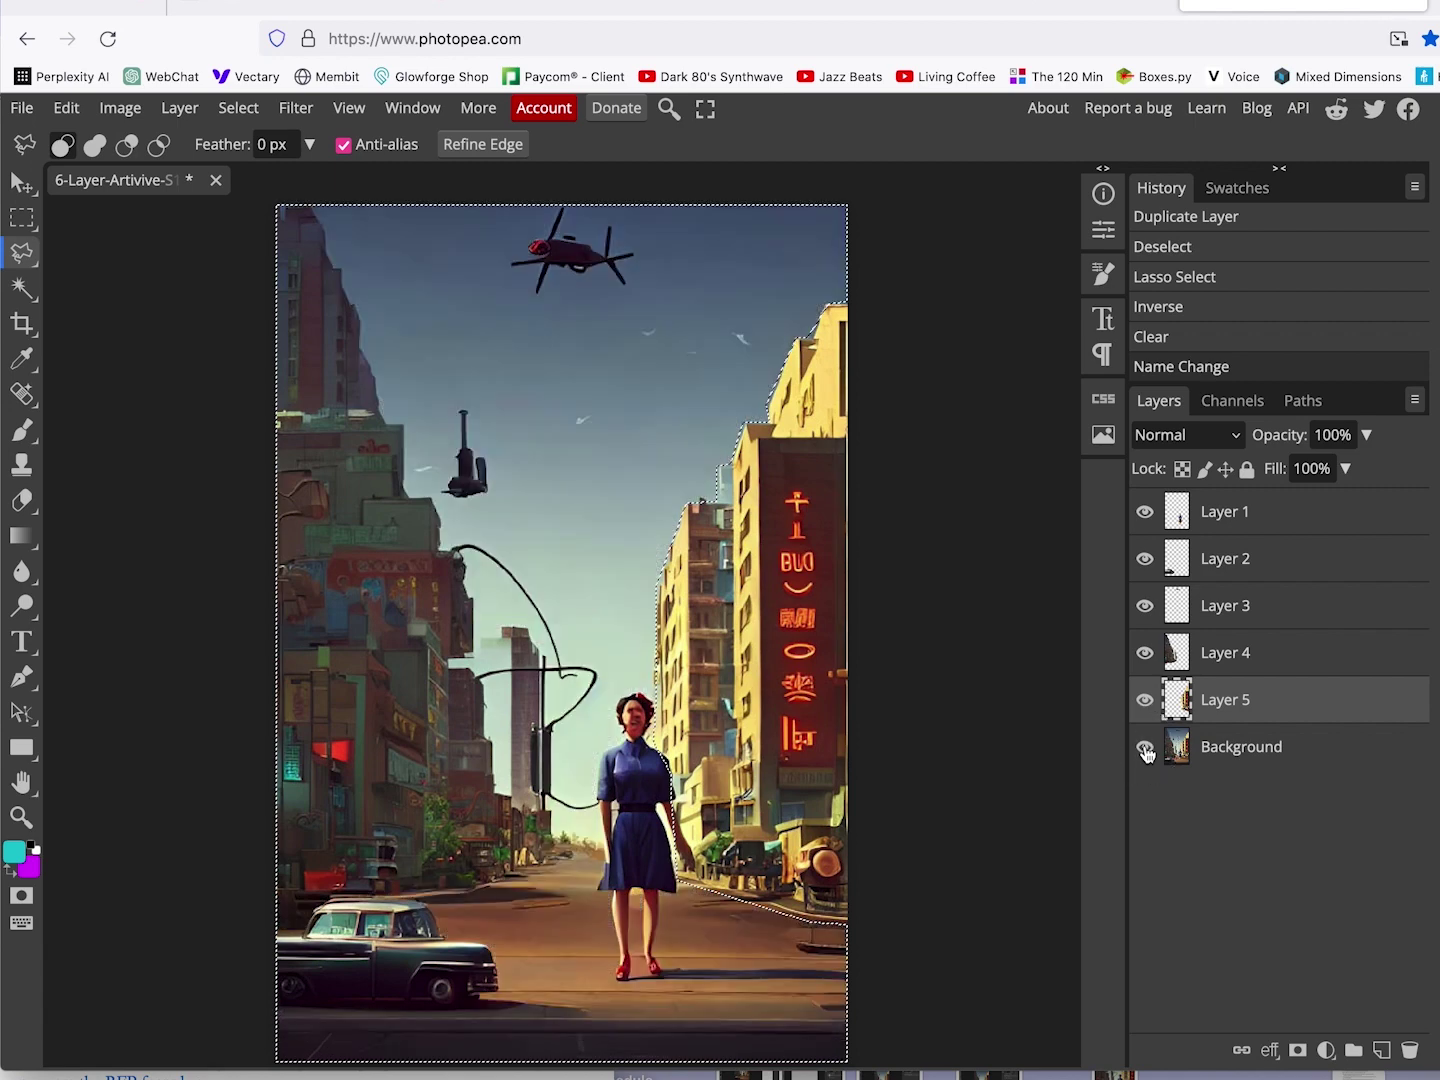
key(ctrl+d)
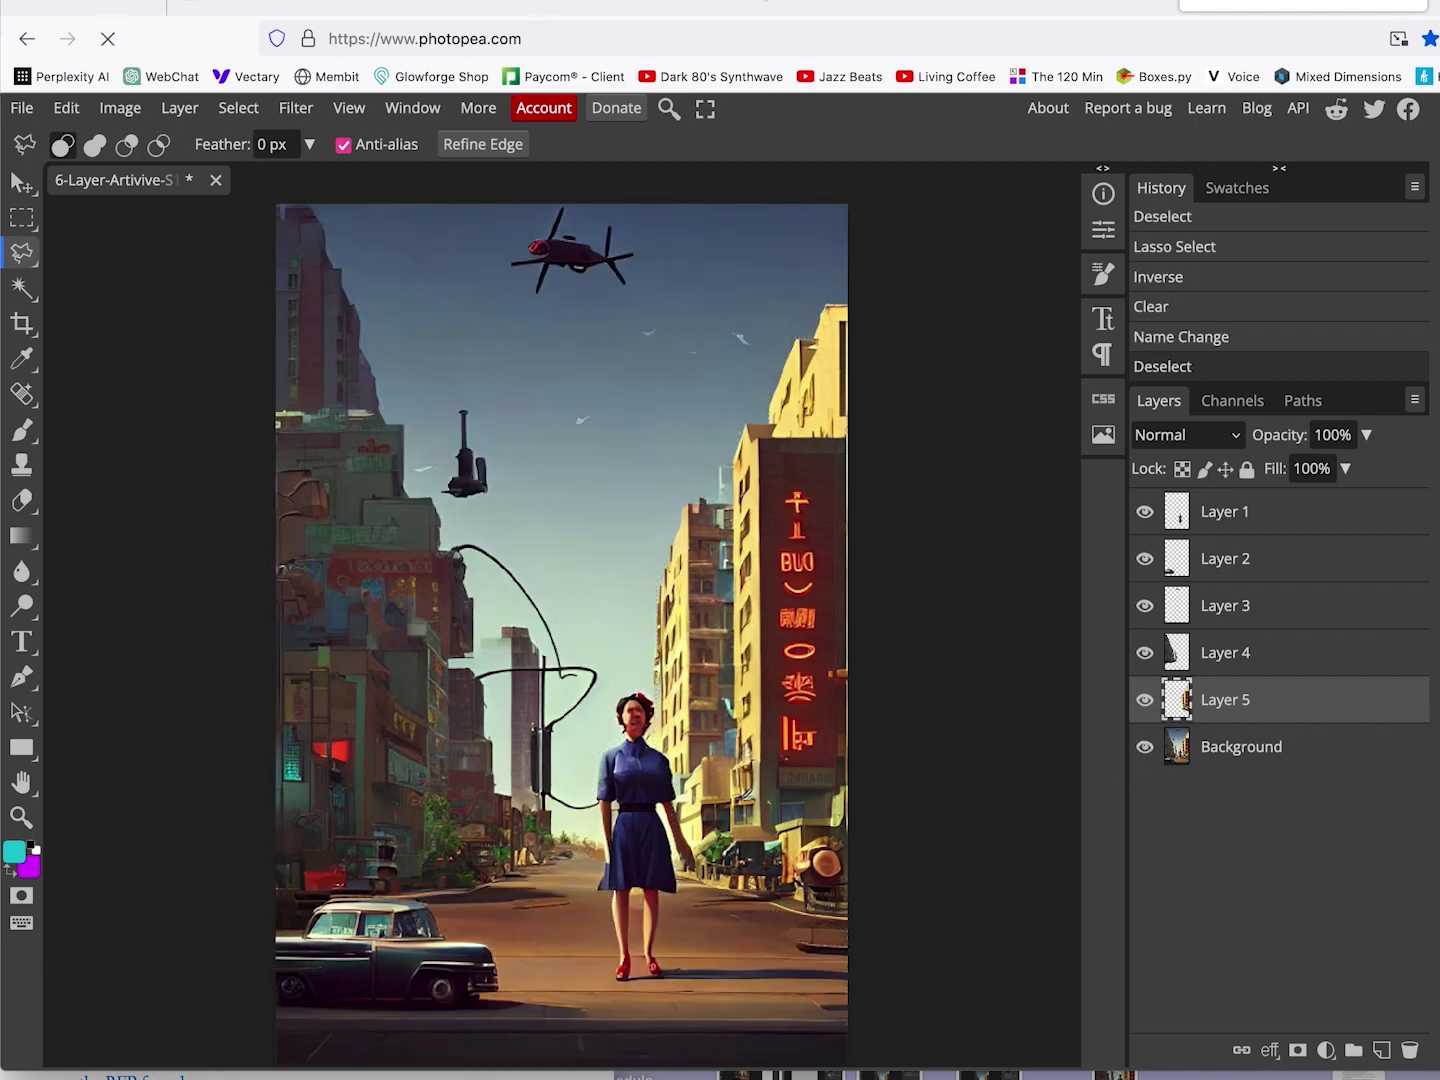